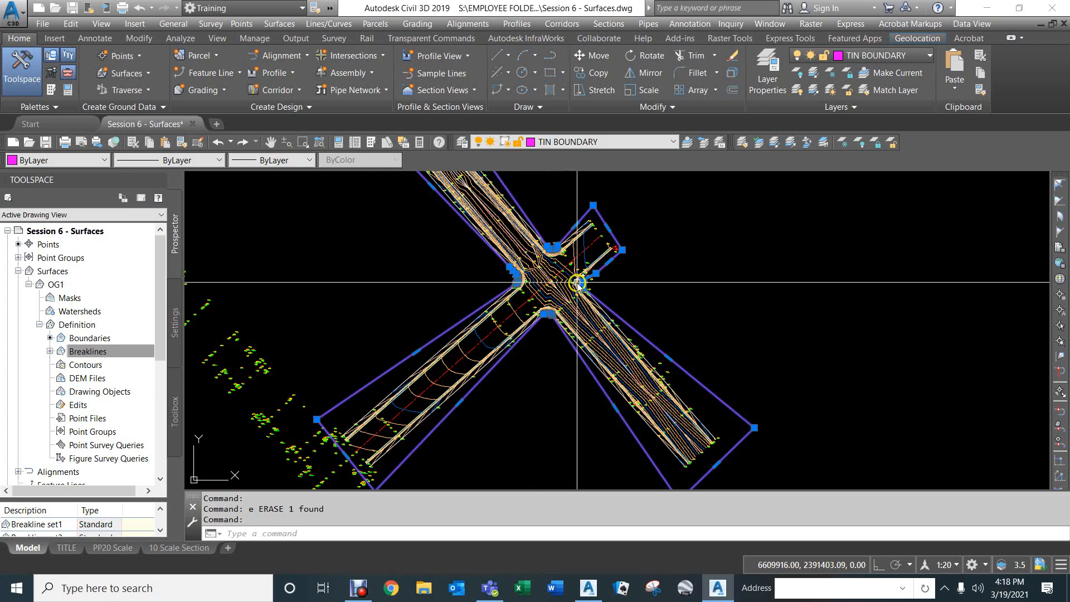
scroll(568, 280, up, 6)
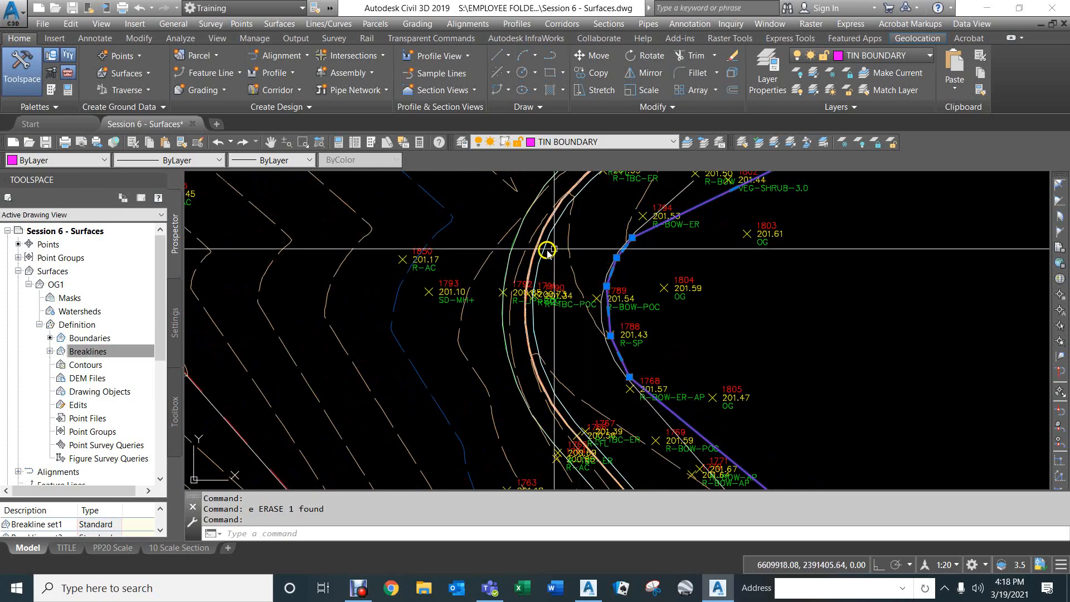
click(501, 237)
right_click(491, 209)
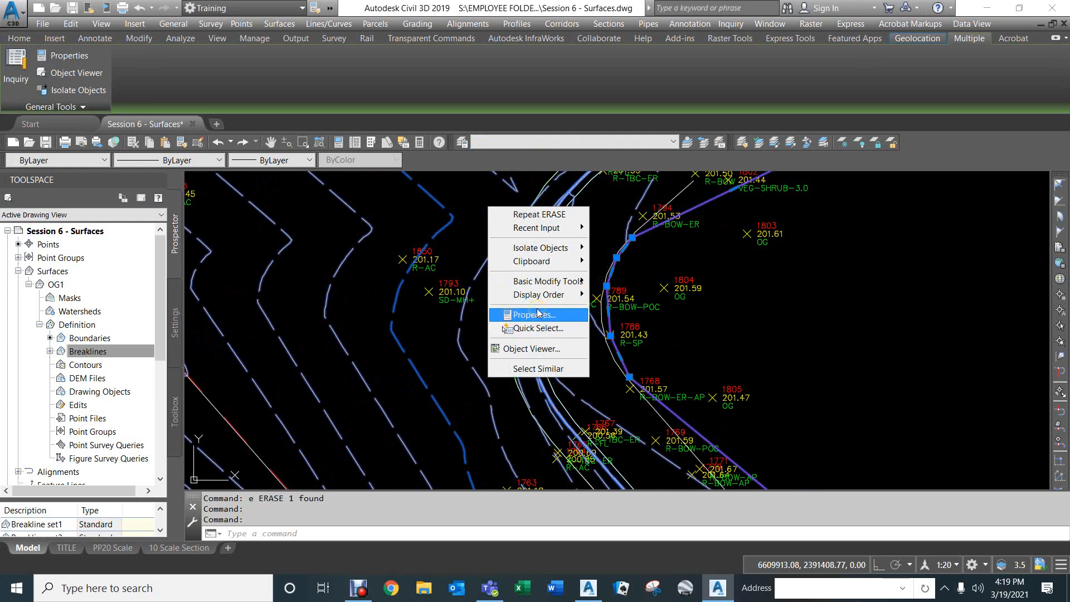
key(Escape)
key(Escape)
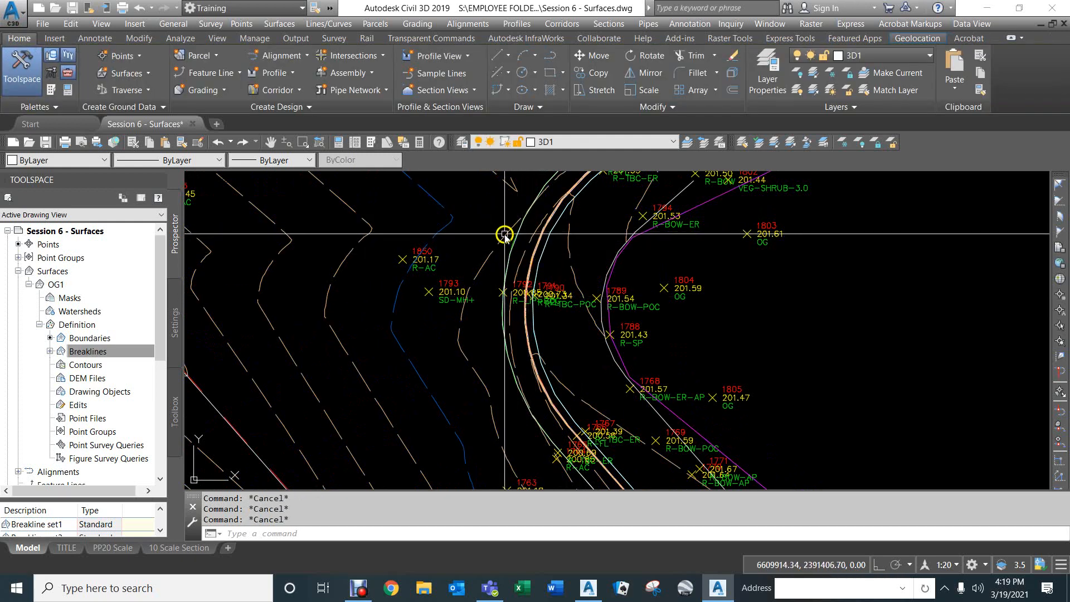
Step: Set the OG1 surface's style to CPS 0.1' & 0.5' OG For Editing
click(503, 235)
right_click(503, 236)
click(545, 395)
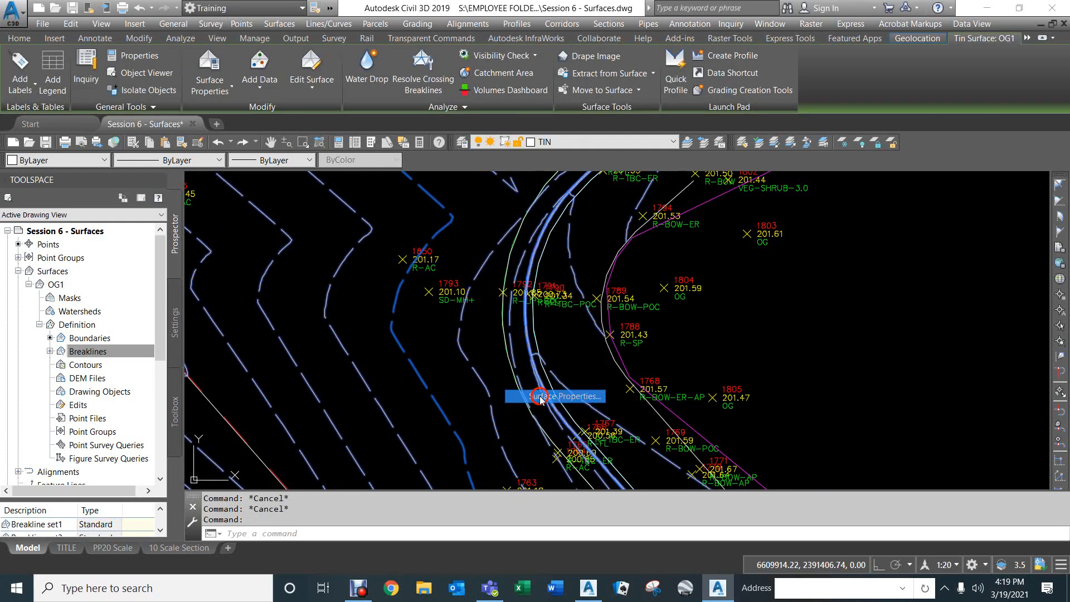
click(419, 294)
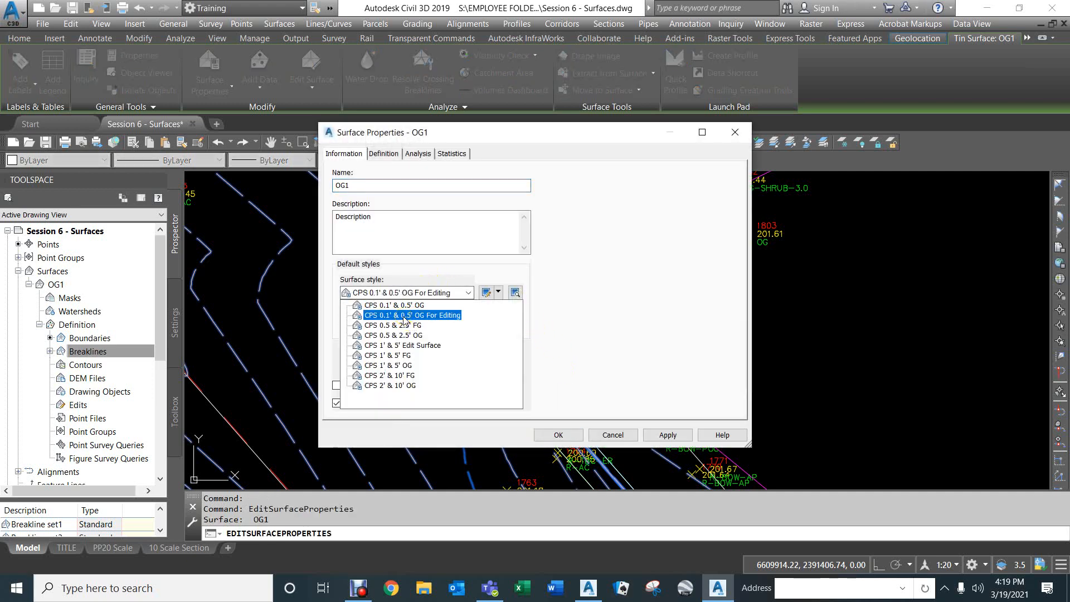
click(404, 315)
click(556, 434)
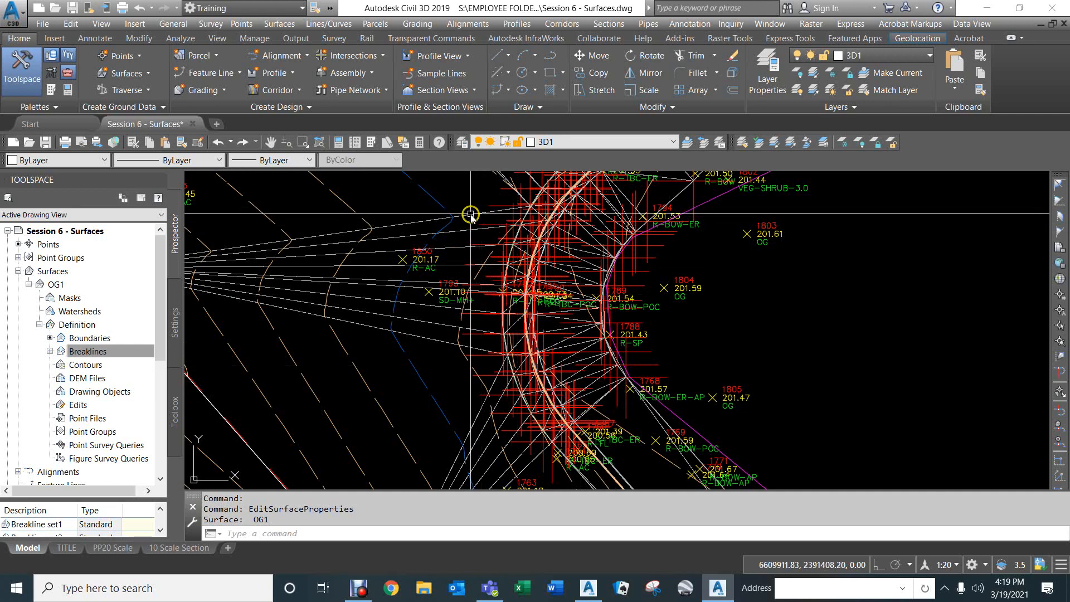
Step: Turn off the Points component in the plan display of the OG1 surface's editing style
click(443, 204)
right_click(456, 195)
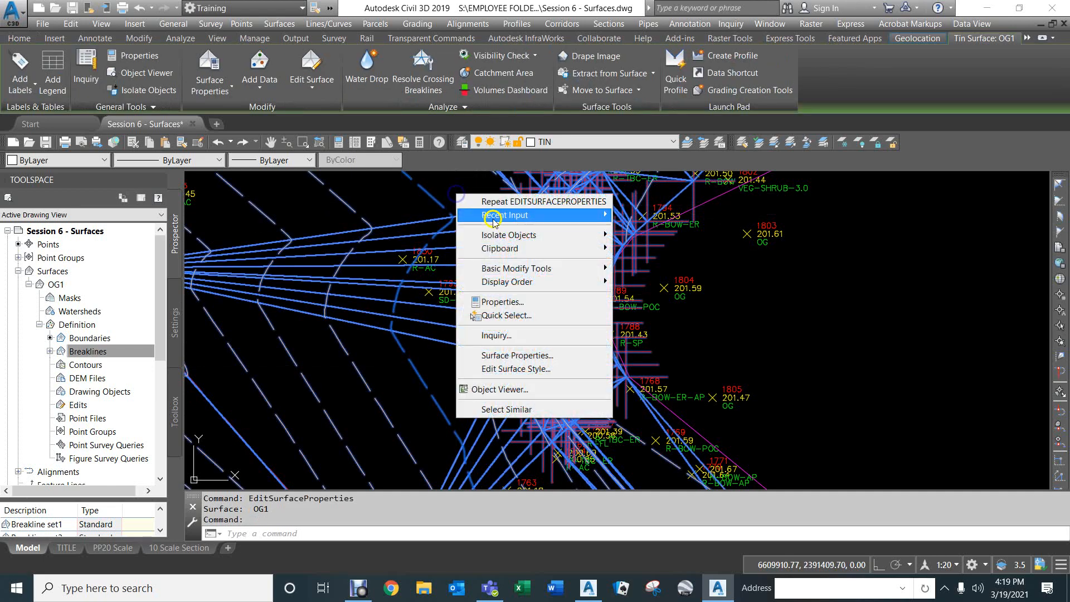
click(493, 357)
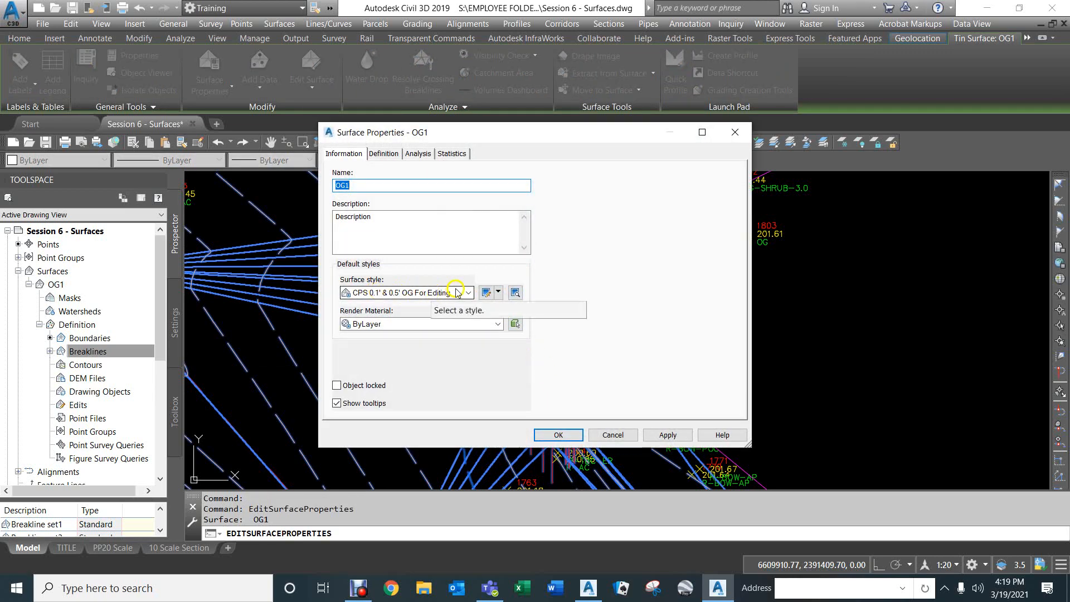
click(486, 292)
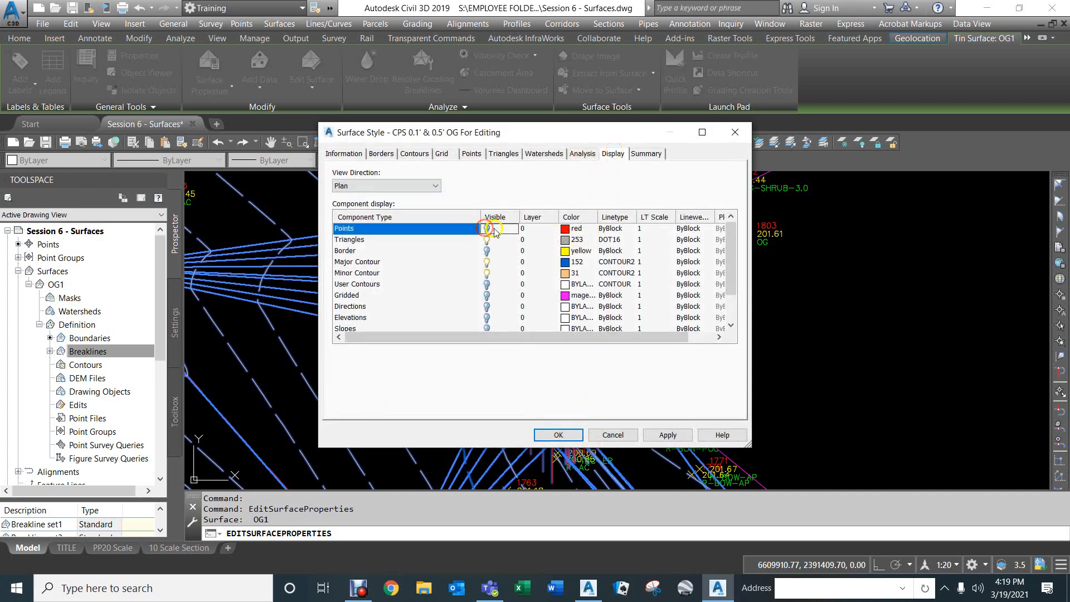
click(553, 436)
click(560, 435)
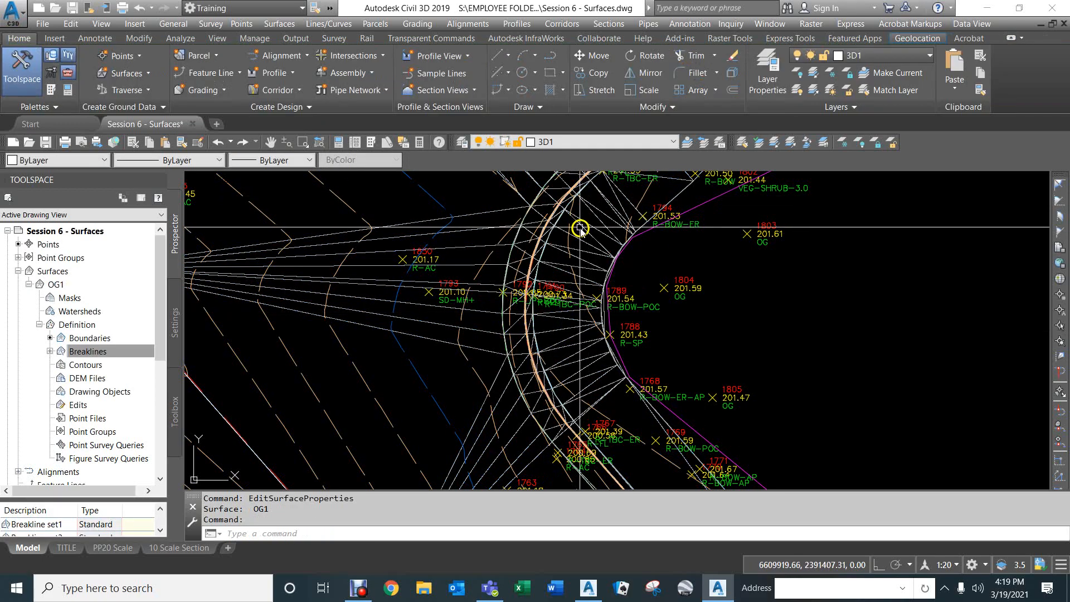
Step: Change the linetype of the Triangles component in the OG1 surface's editing style to a dashed hidden linetype
scroll(650, 223, up, 5)
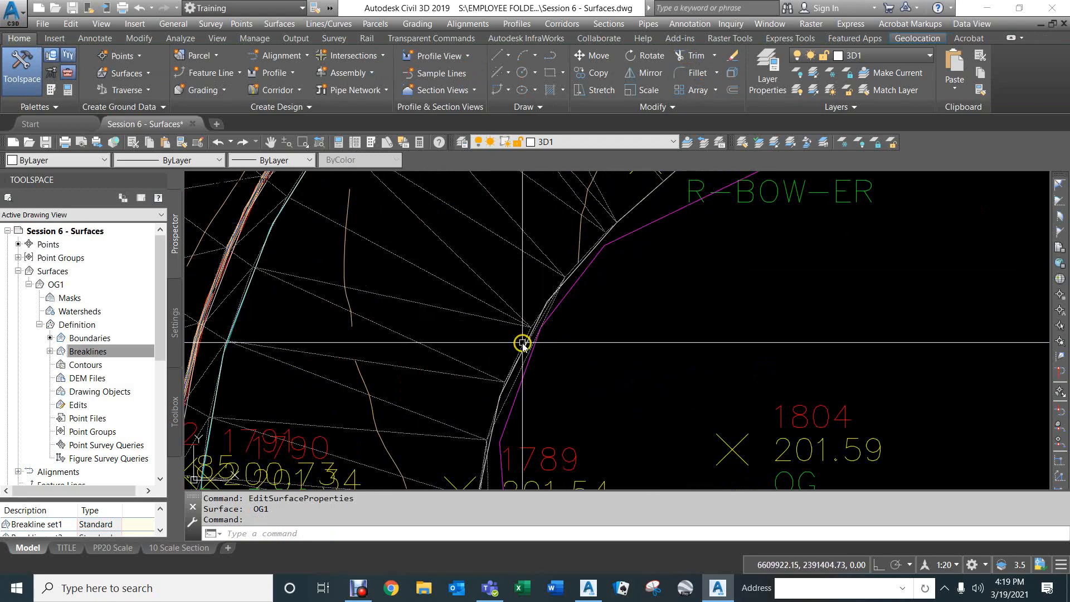
scroll(522, 343, up, 3)
mouse_move(526, 354)
middle_down()
mouse_move(526, 273)
mouse_move(611, 248)
middle_up()
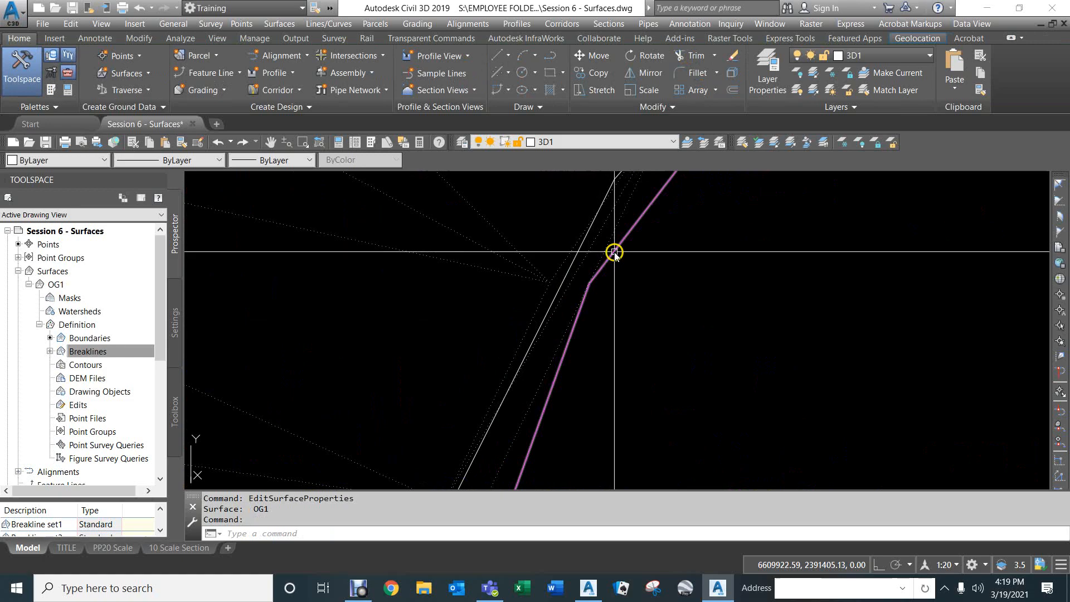
click(535, 244)
right_click(535, 230)
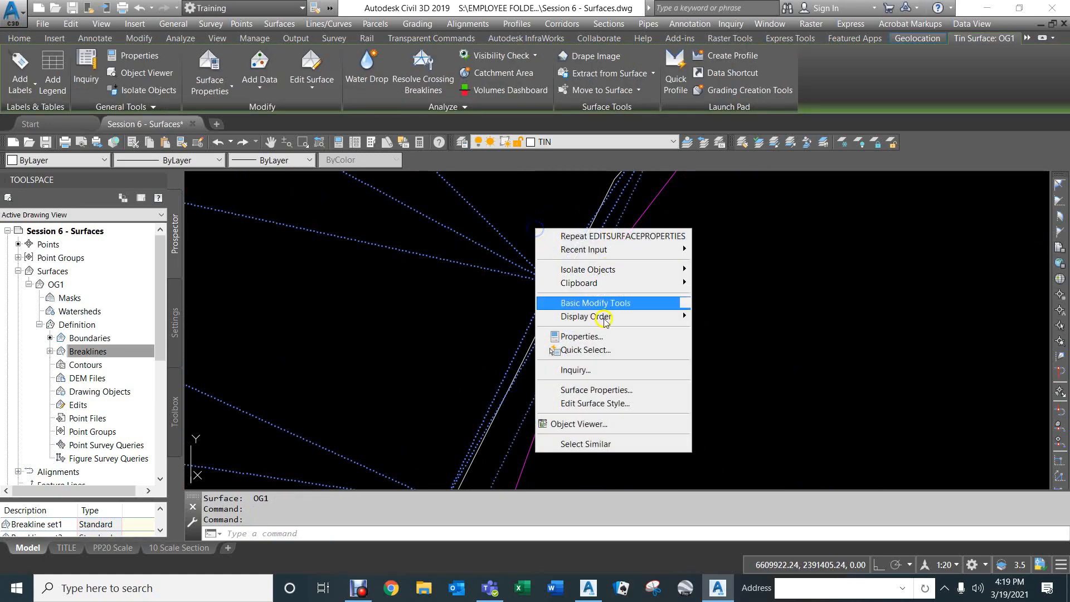
click(567, 391)
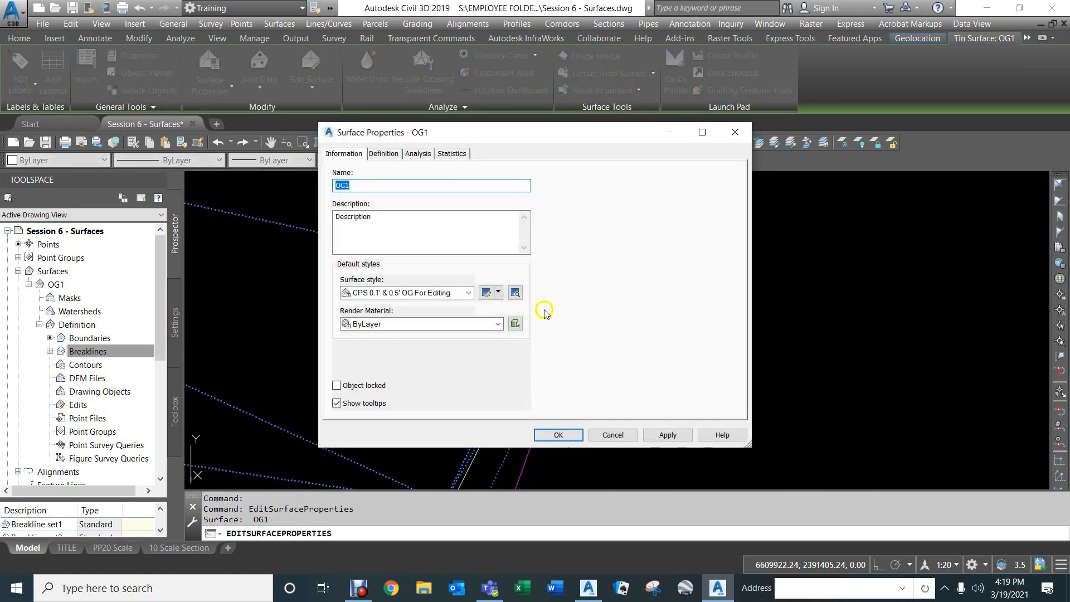
click(485, 293)
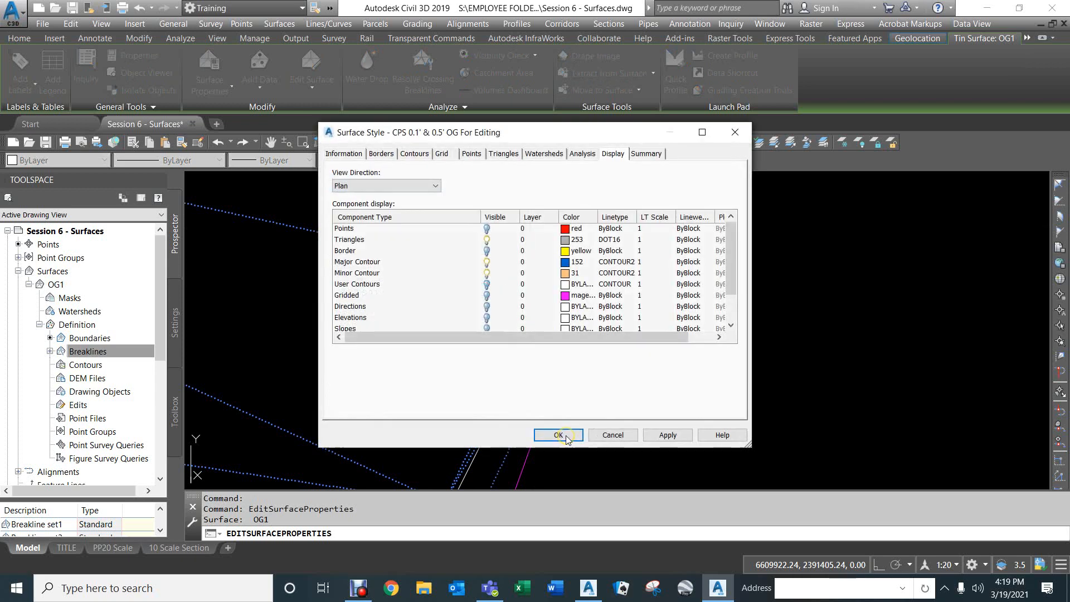
click(607, 239)
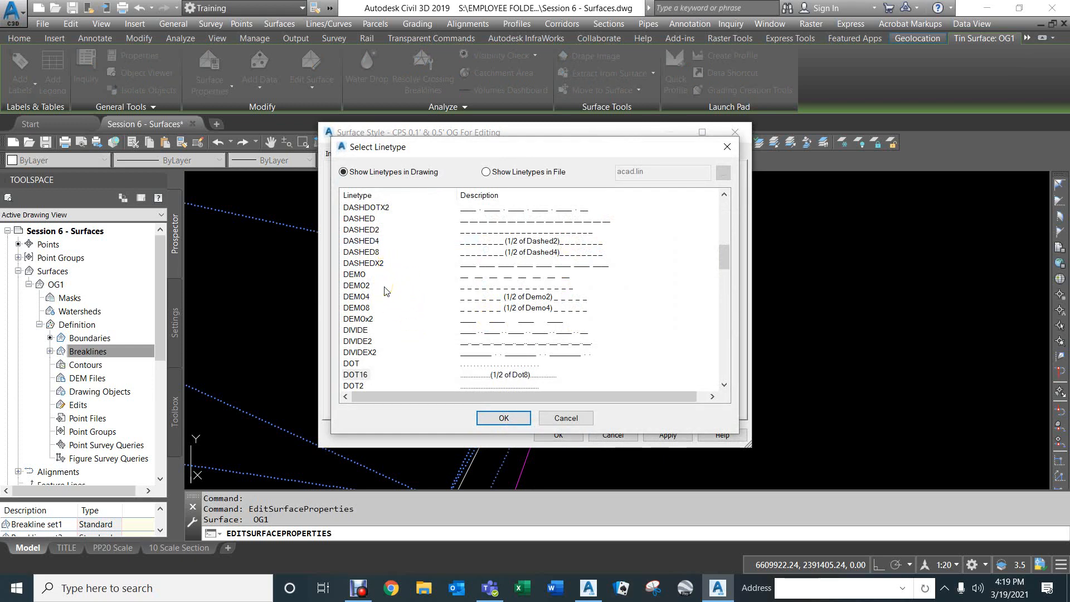
key(h)
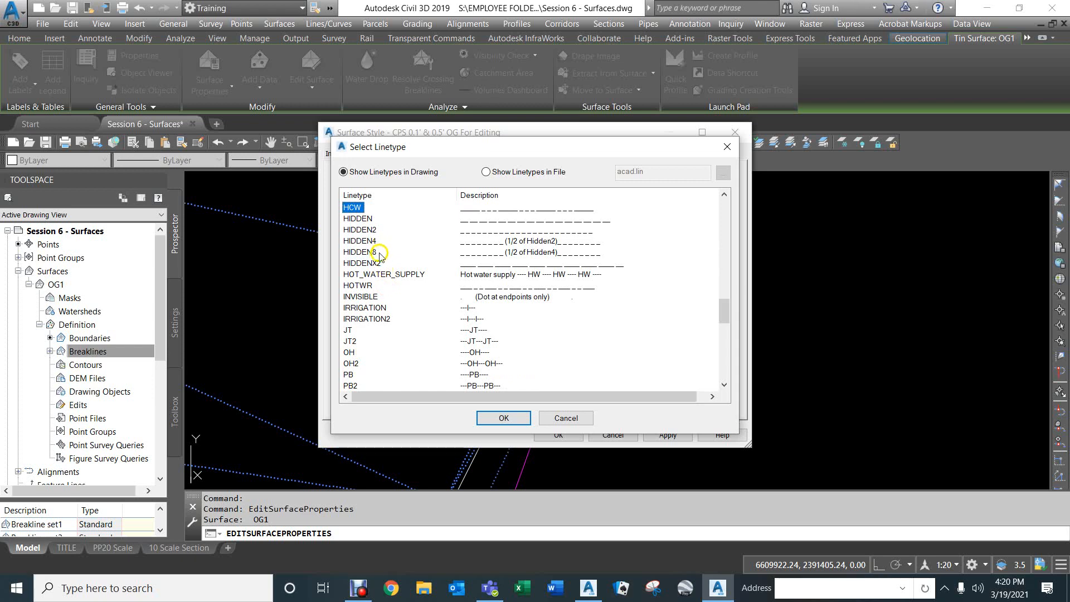
click(511, 418)
click(552, 435)
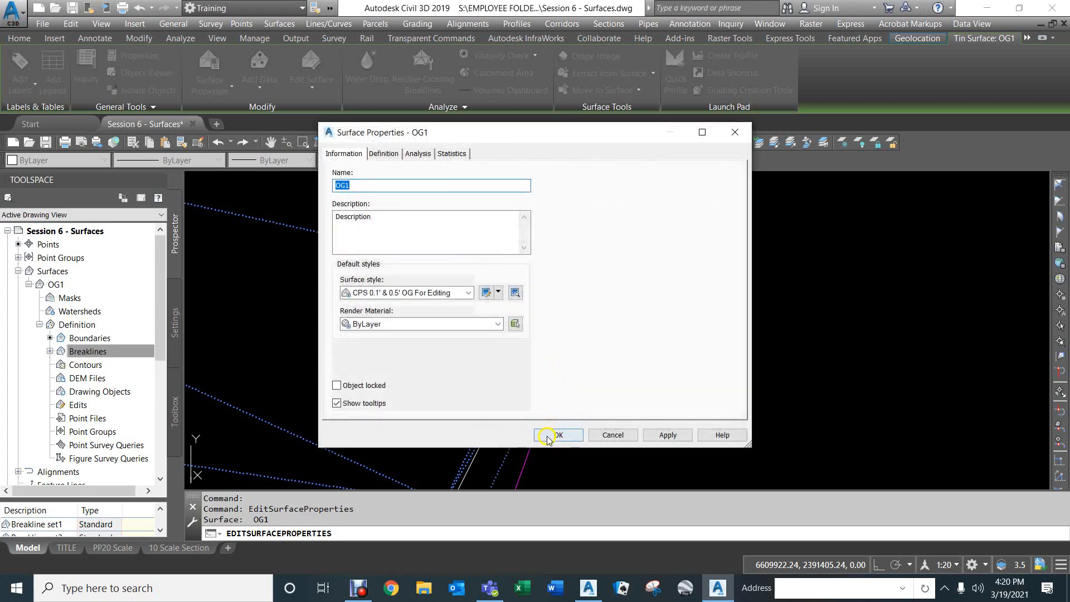
click(548, 438)
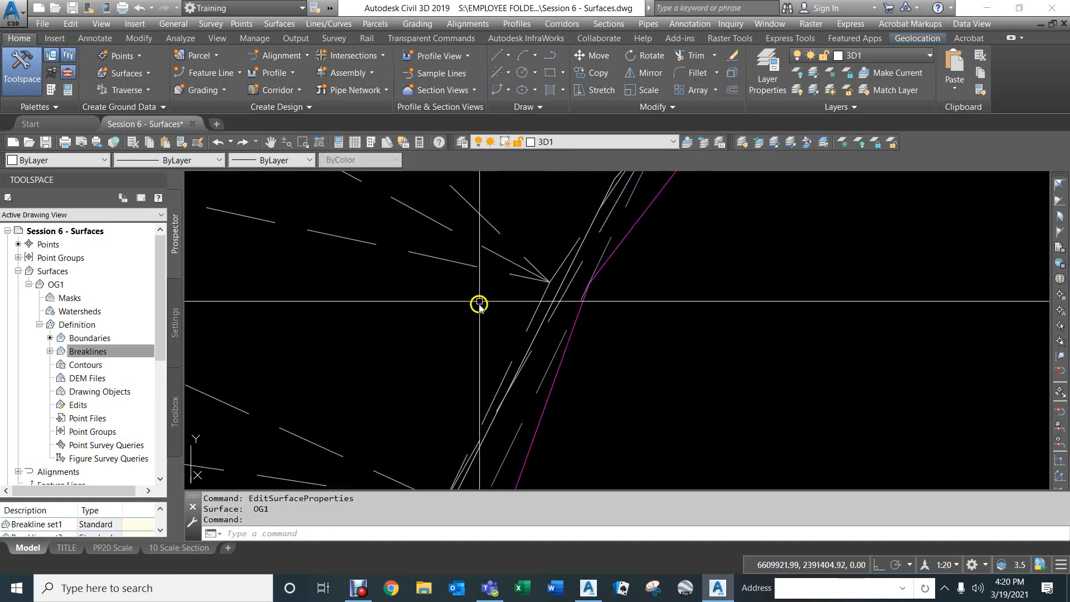
Step: Examine the OG1 triangles against the TIN boundary and breakline around the back-of-walk curve, highlighting the surface for comparison
scroll(480, 302, down, 6)
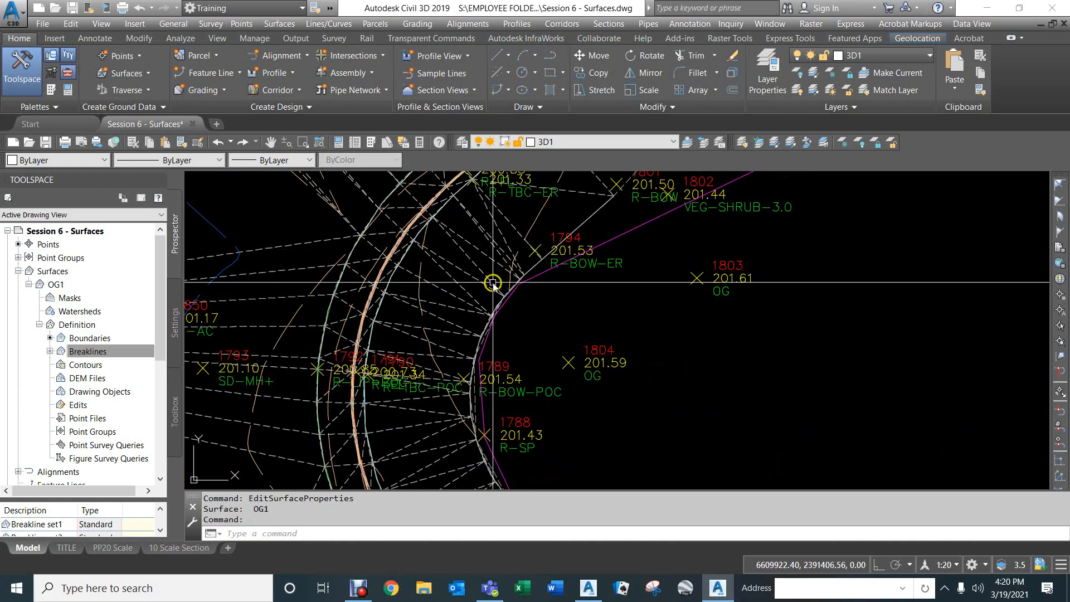
scroll(492, 284, up, 5)
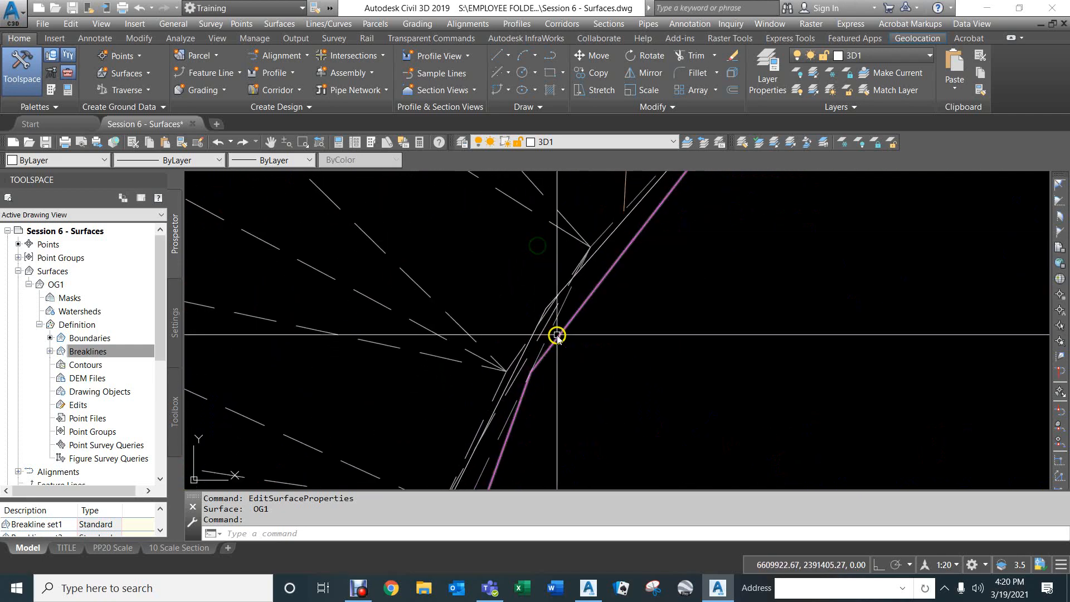
middle_drag(558, 323, 614, 234)
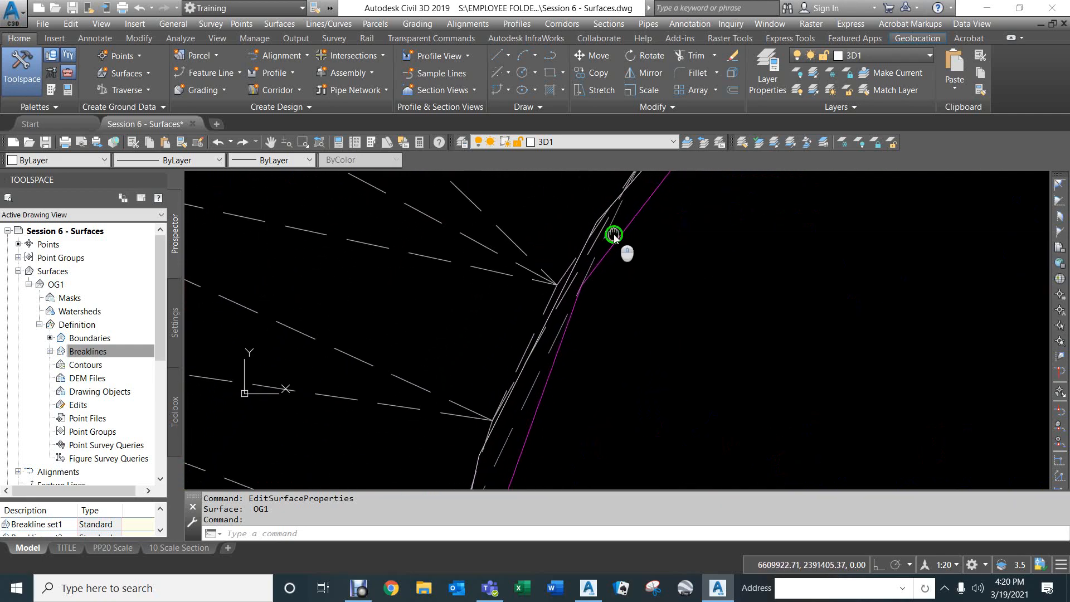
click(520, 245)
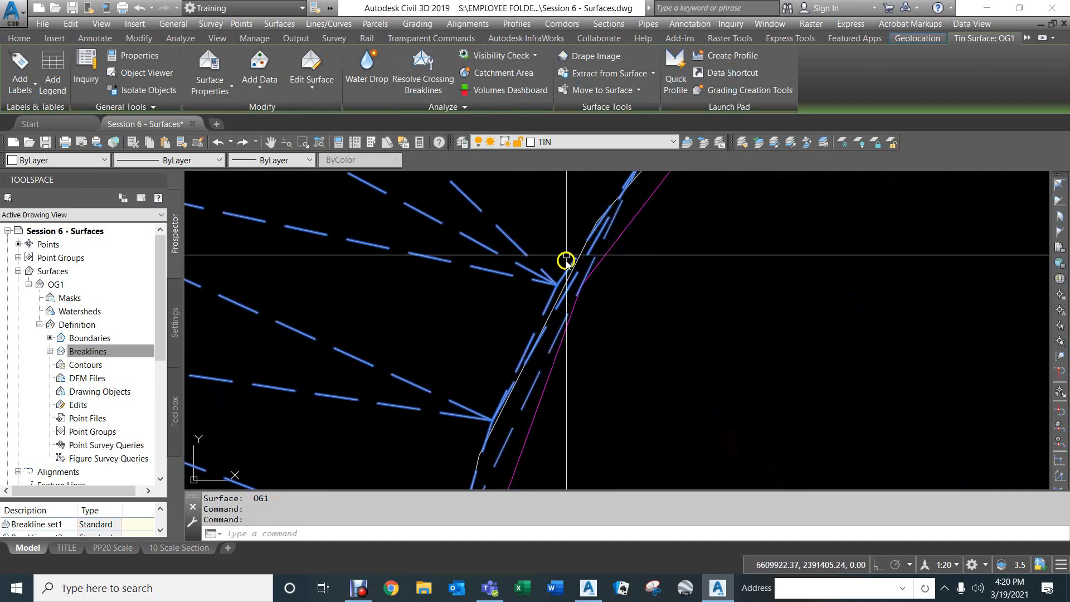
key(Escape)
key(Escape)
key(Escape)
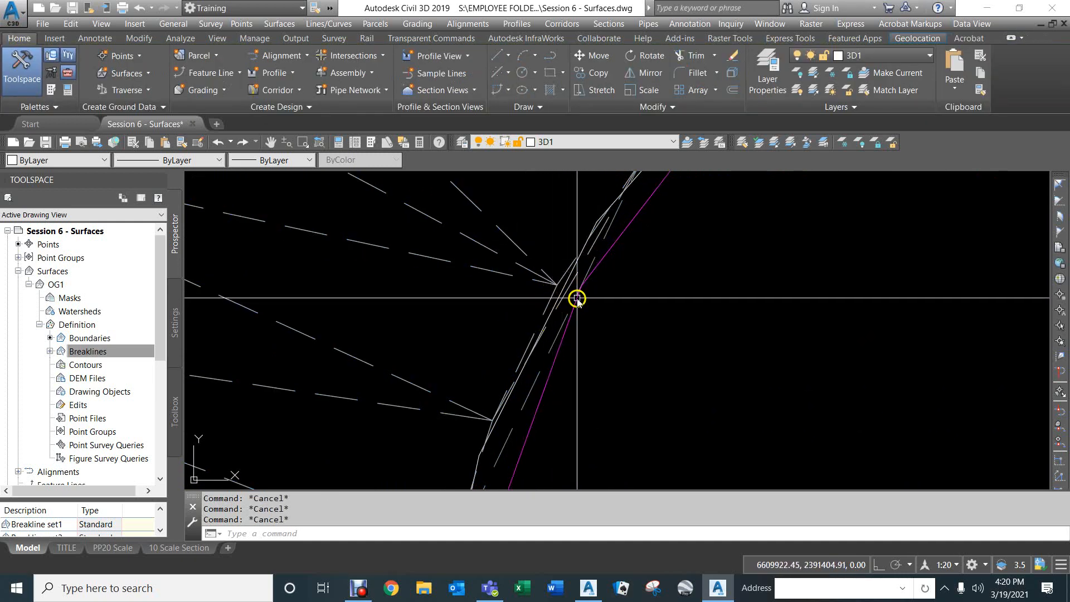
Step: Stretch the TIN boundary vertex above point 1789 onto the adjacent triangle corner on the back-of-walk line, and regenerate the model
click(573, 313)
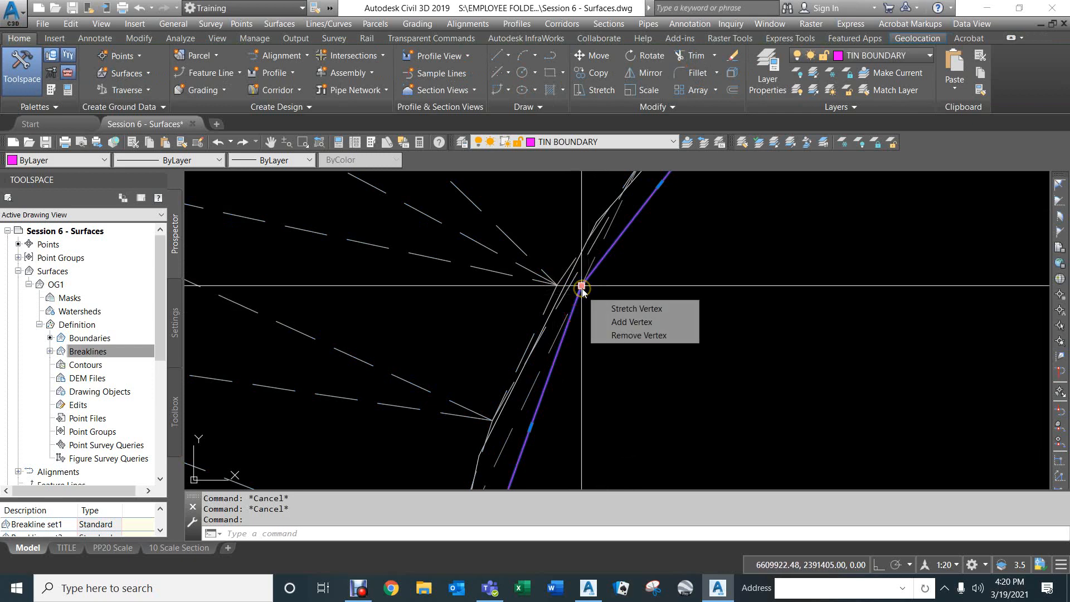
click(582, 289)
scroll(568, 287, up, 5)
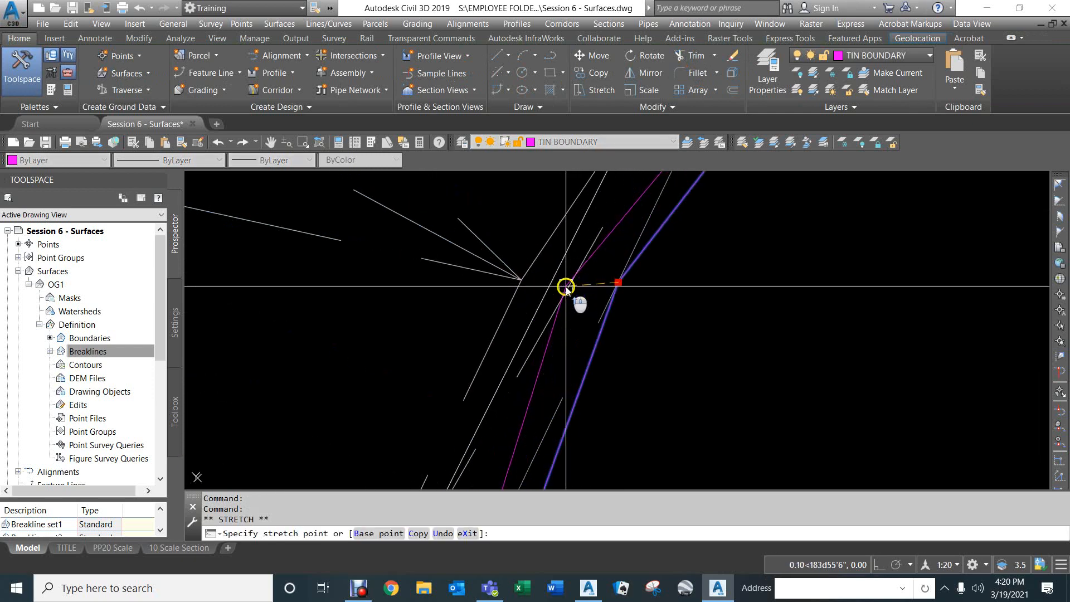
click(529, 281)
scroll(568, 310, down, 5)
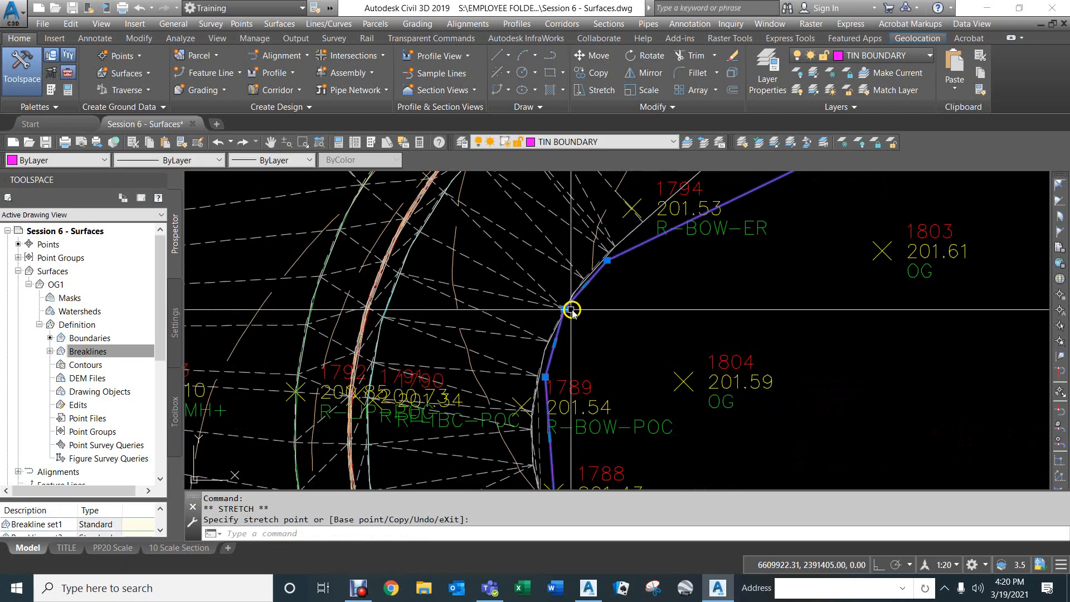
scroll(573, 311, up, 5)
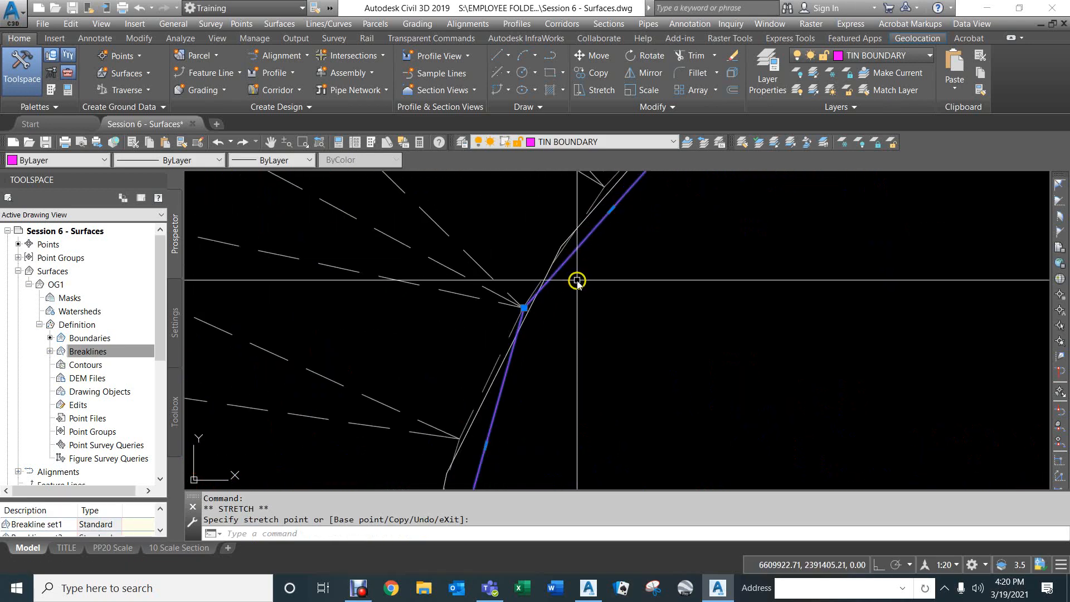
text(re)
key(Return)
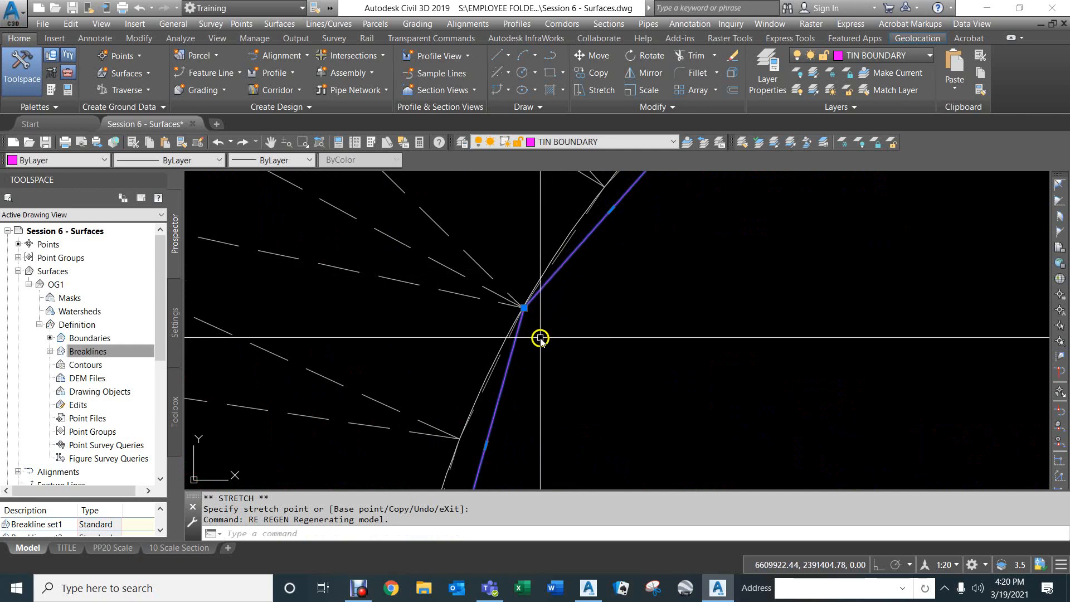
key(Escape)
key(Escape)
key(Escape)
Step: Add a vertex to the TIN boundary on the triangle corner just below the point 1789 marker along the back-of-walk line
scroll(550, 334, down, 2)
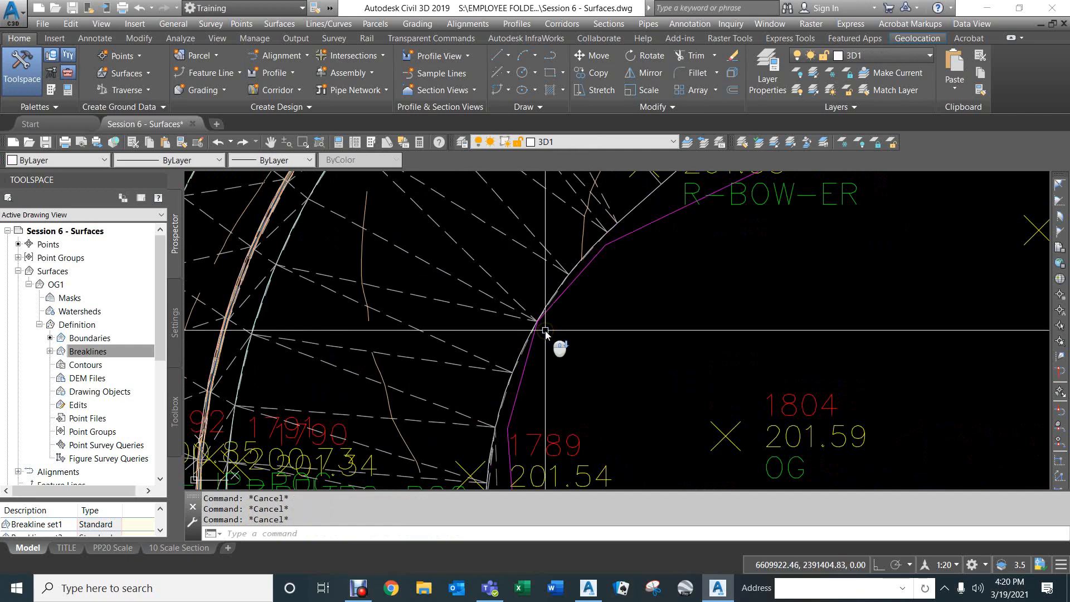
middle_drag(521, 378, 567, 210)
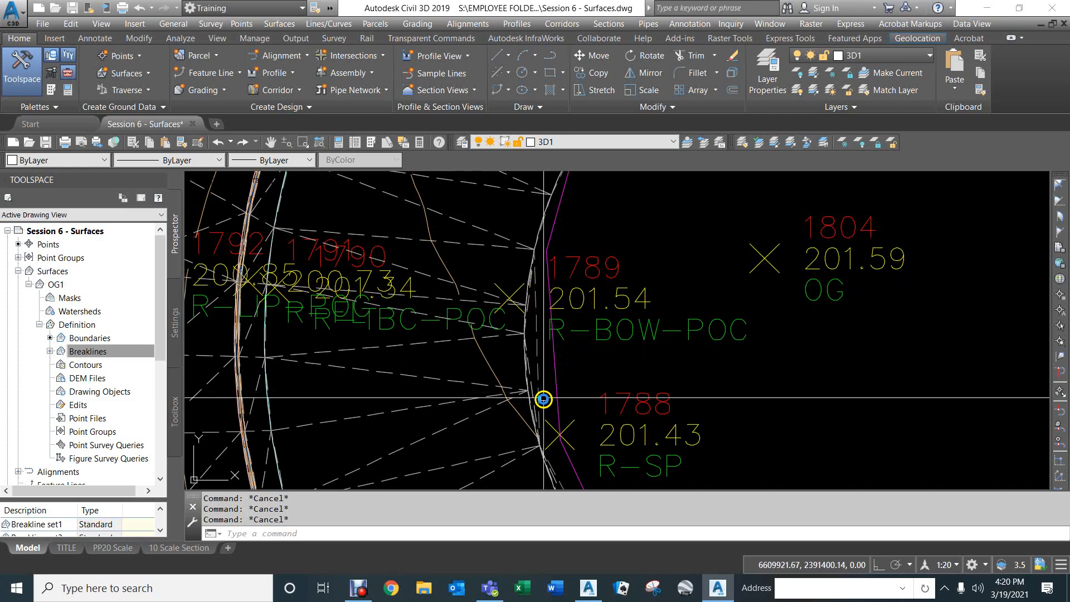
scroll(543, 332, up, 4)
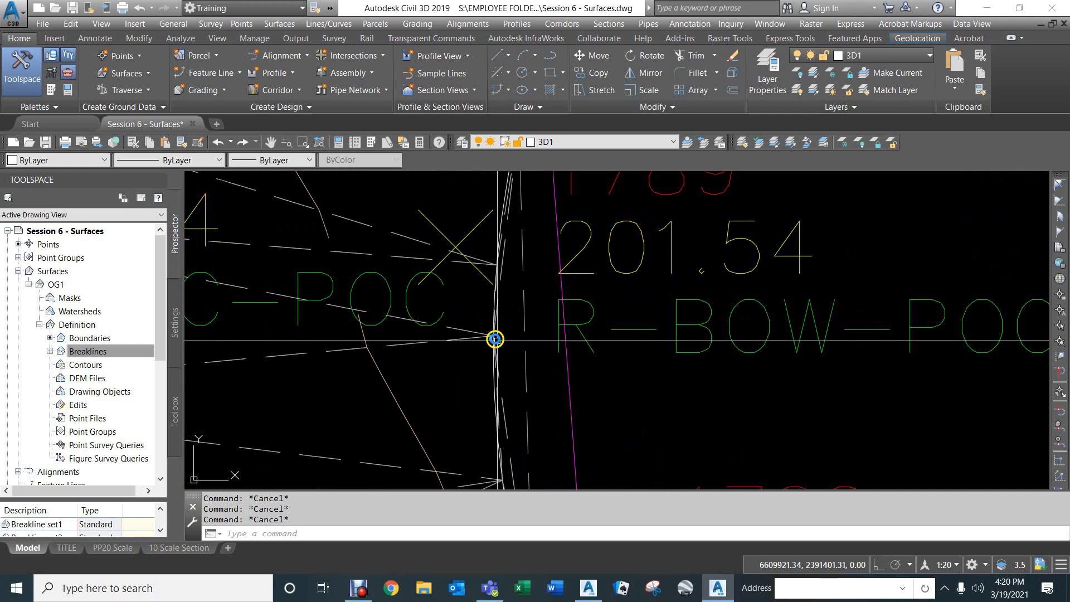
click(564, 332)
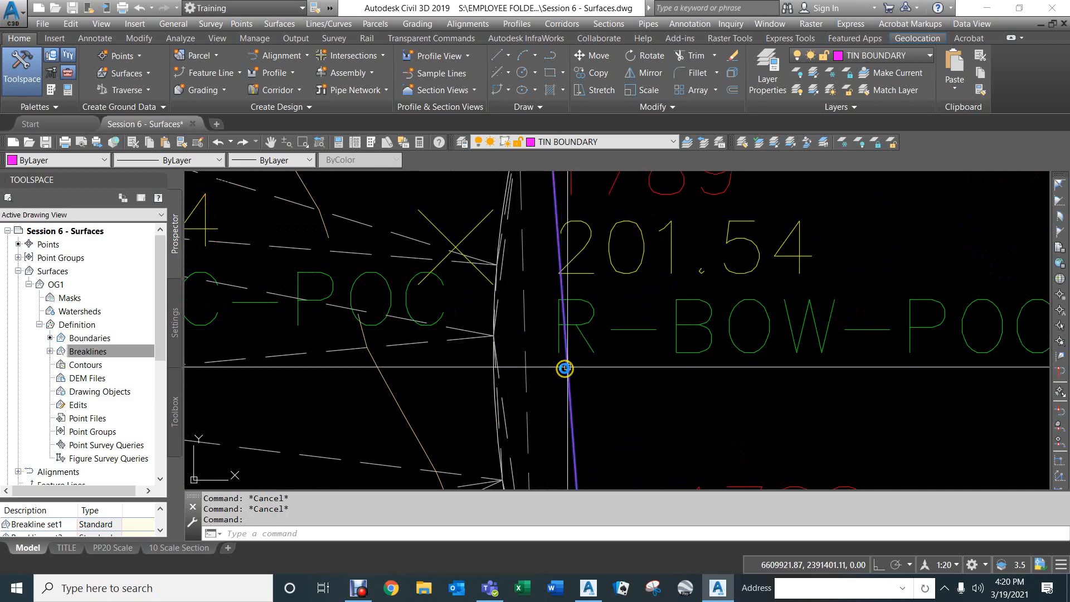
mouse_move(565, 368)
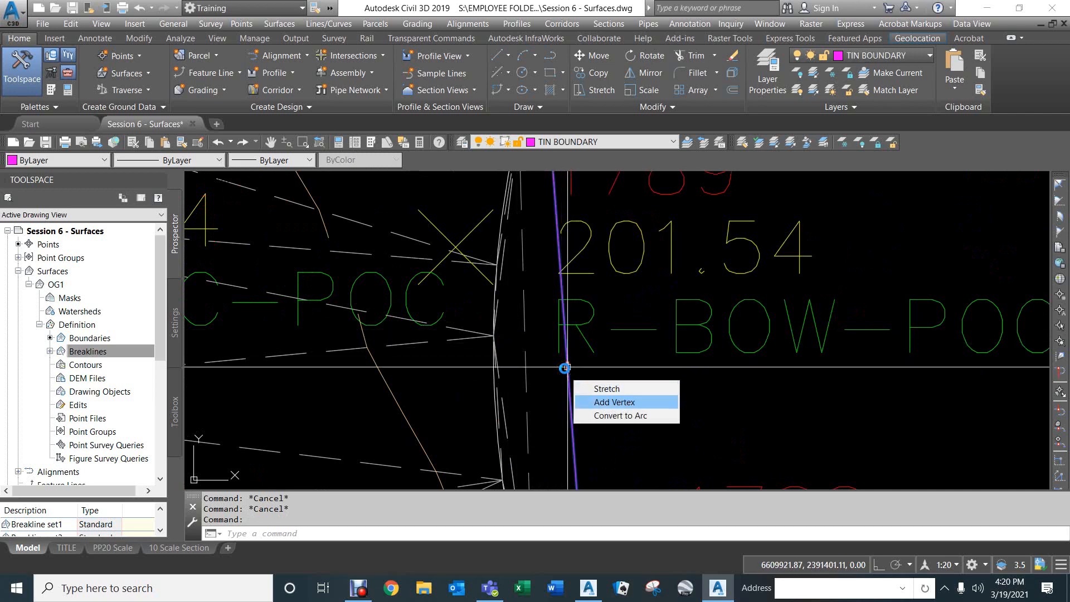
scroll(530, 312, down, 1)
scroll(495, 344, up, 5)
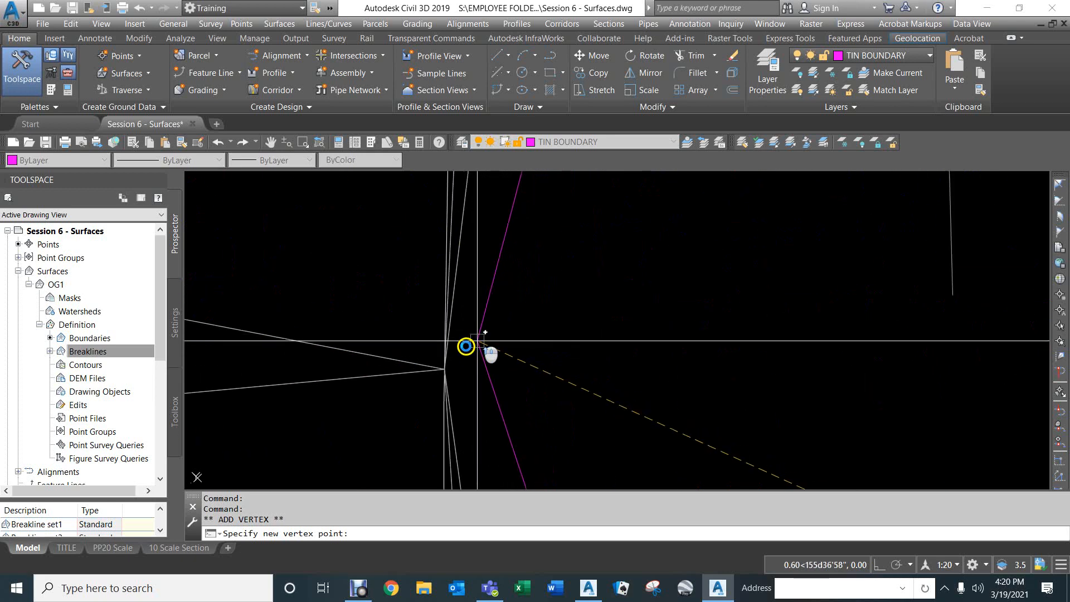
click(447, 373)
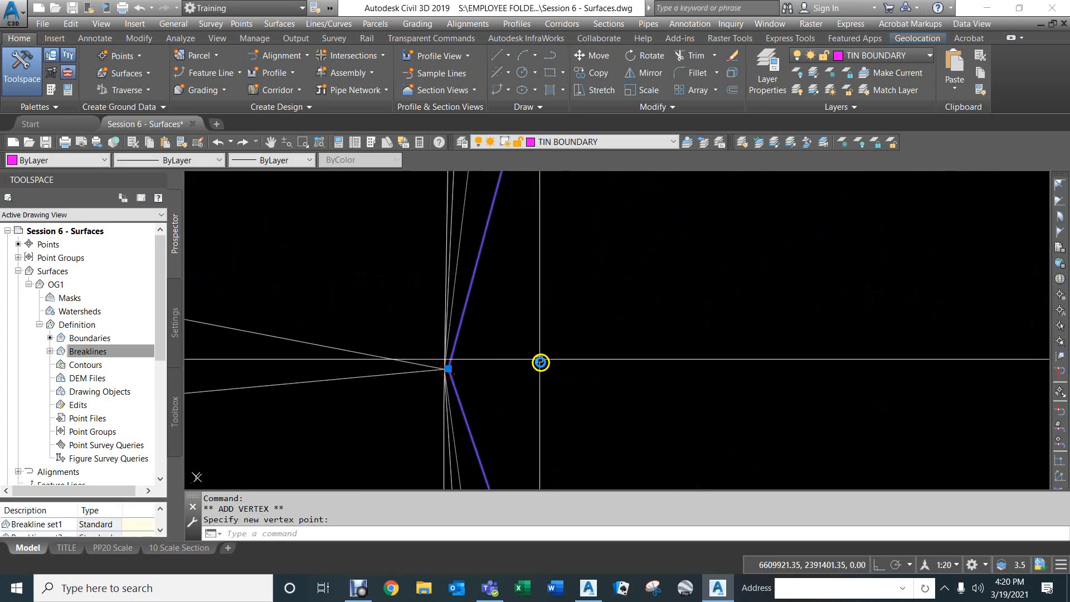
Step: Add another TIN boundary vertex just above the previous one, beside the point 1789 marker, pulling the boundary toward the back-of-walk line
scroll(544, 368, down, 3)
middle_drag(577, 278, 571, 438)
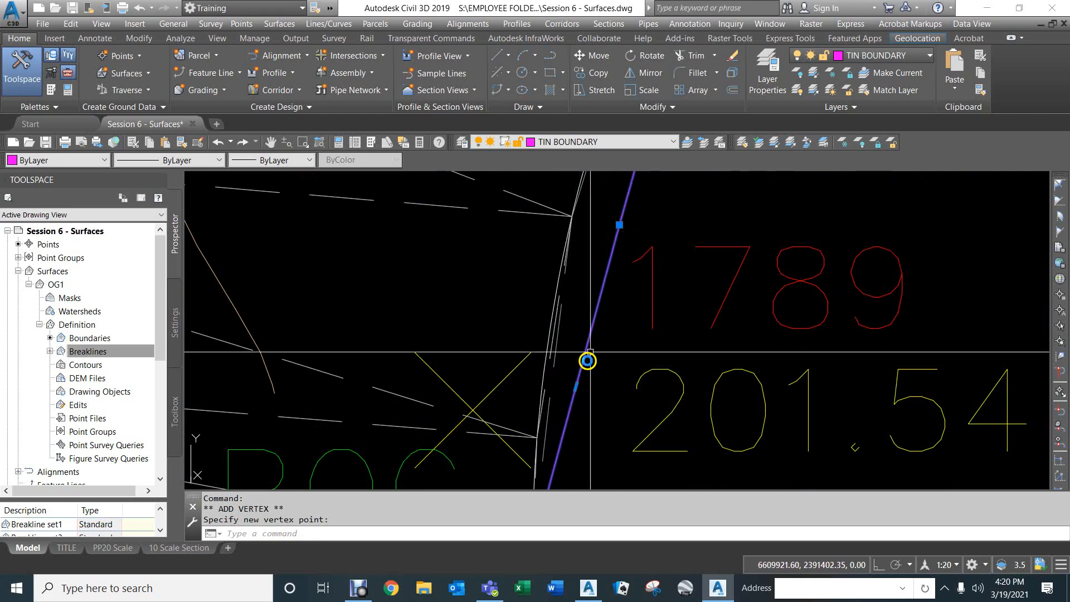
mouse_move(575, 386)
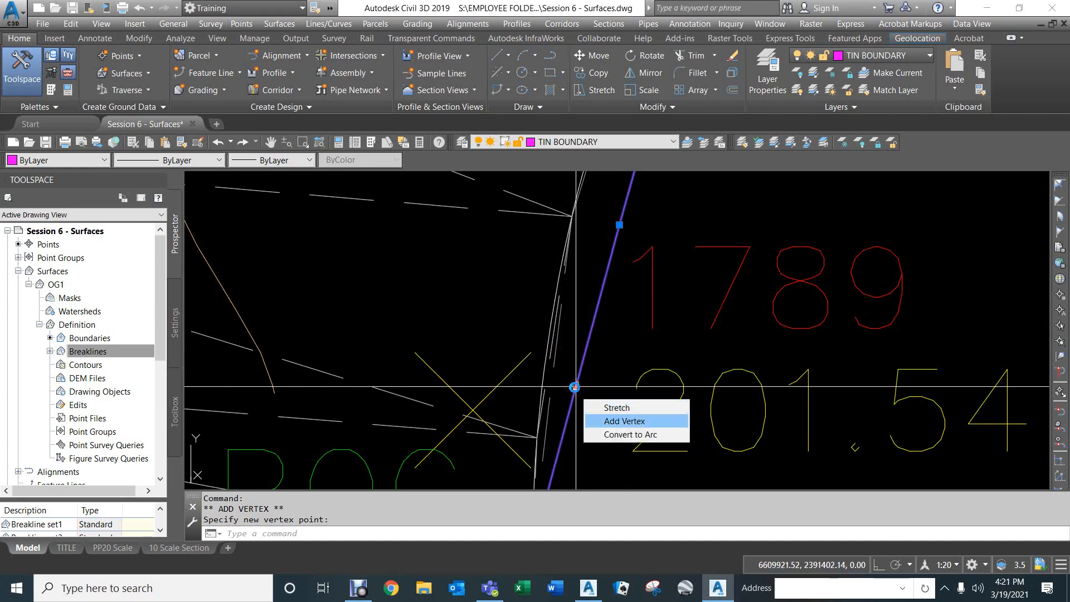
click(574, 387)
scroll(555, 363, up, 4)
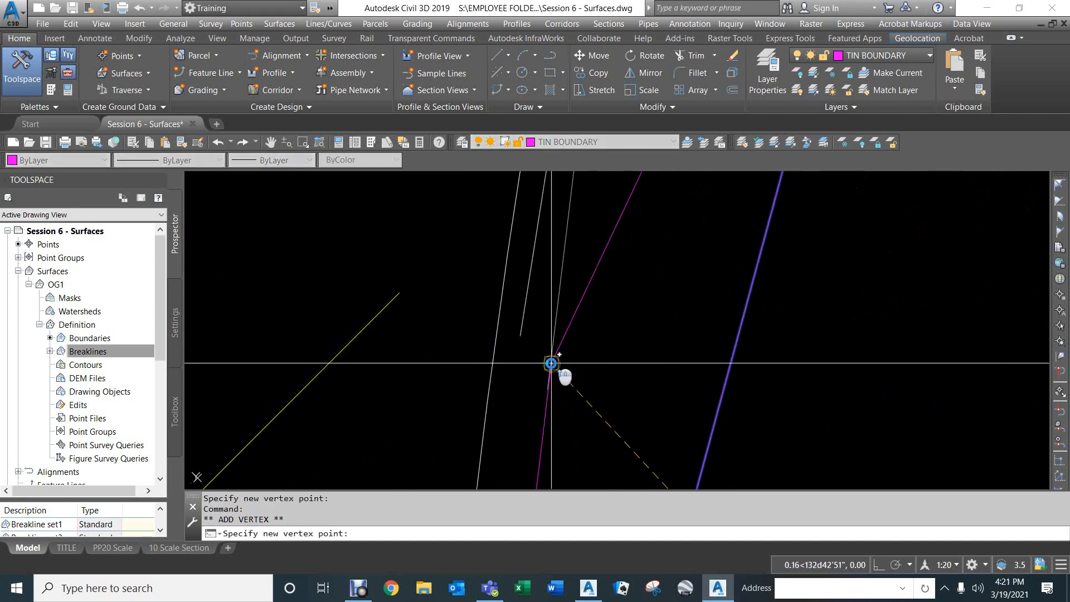
click(524, 342)
scroll(593, 334, down, 3)
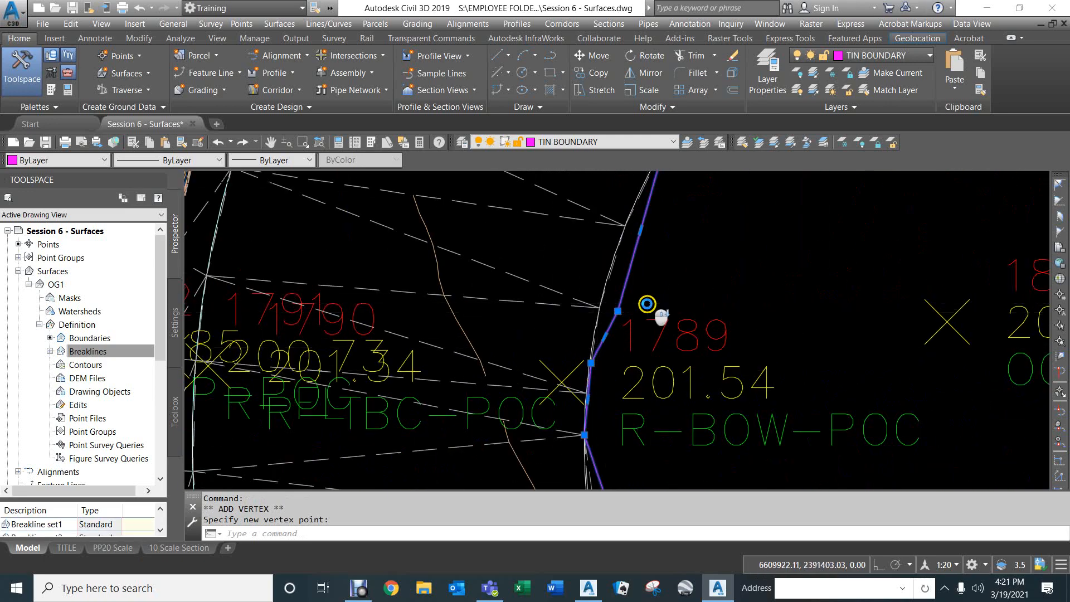
Step: Start a feature line in the empty area northeast of the intersection with a straight segment about 108 ft long, from elevation 100 to 105
scroll(646, 304, down, 4)
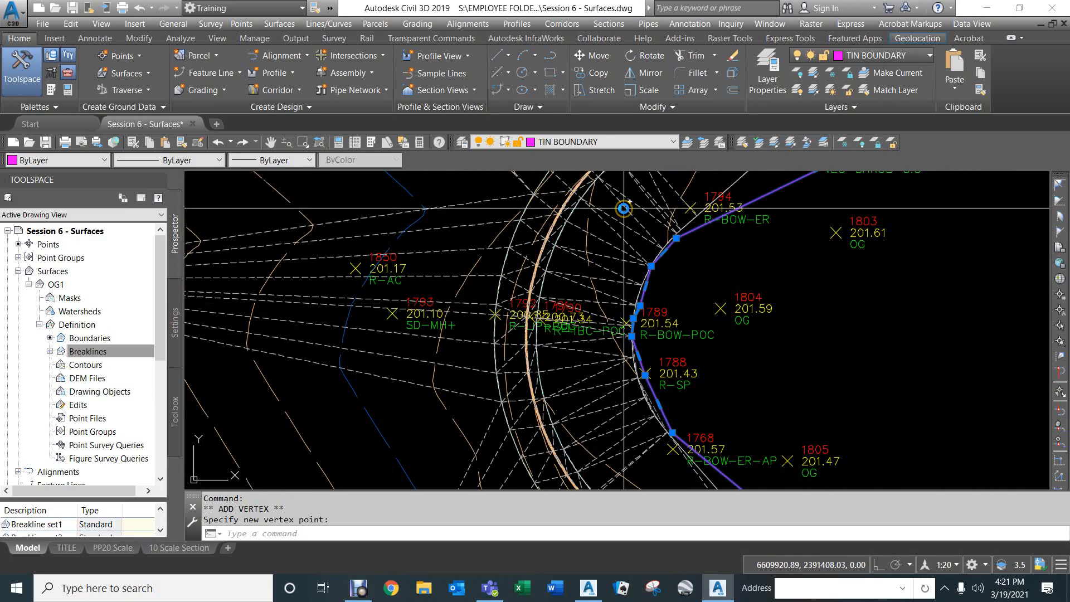
scroll(570, 235, down, 5)
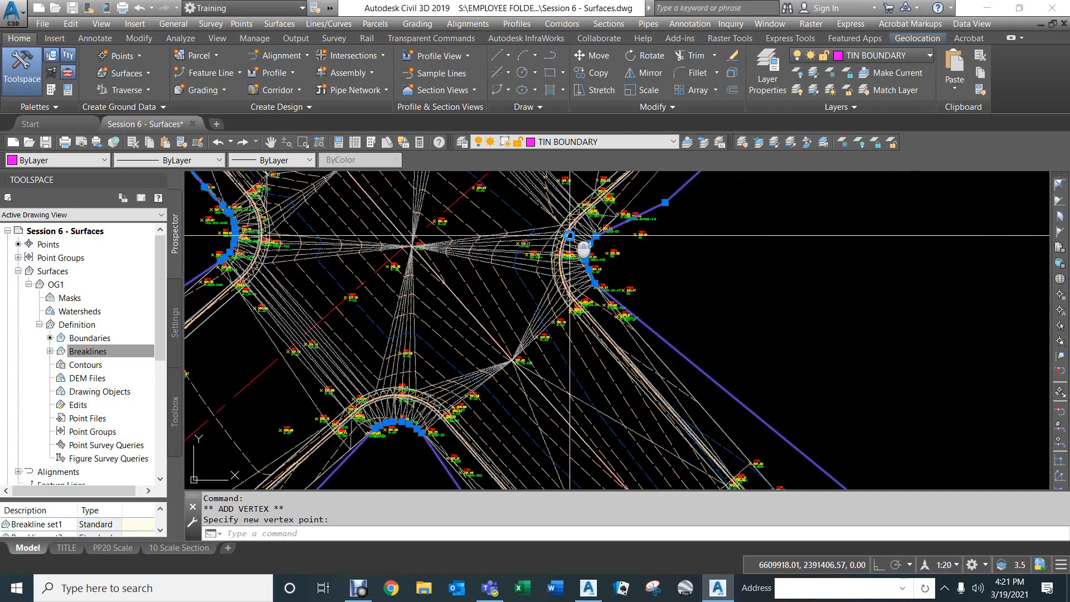
scroll(613, 301, down, 5)
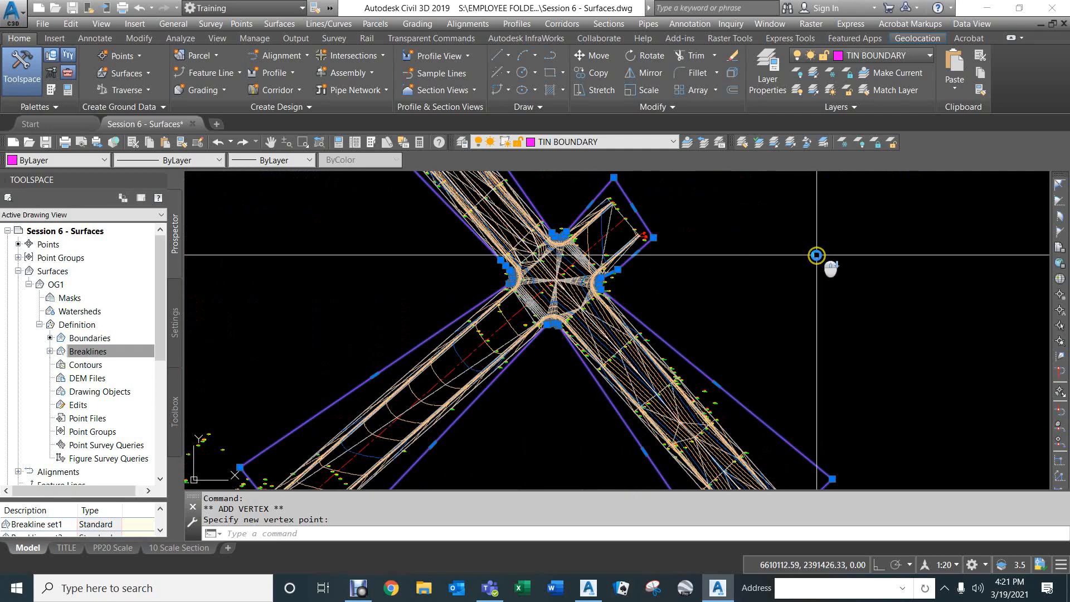
middle_drag(817, 254, 478, 347)
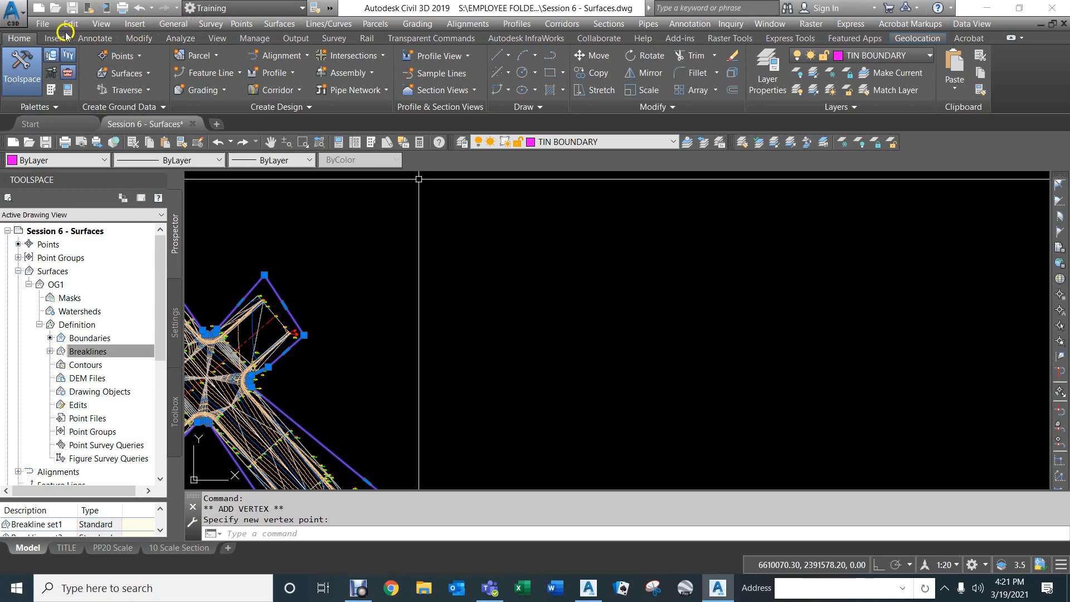
click(214, 73)
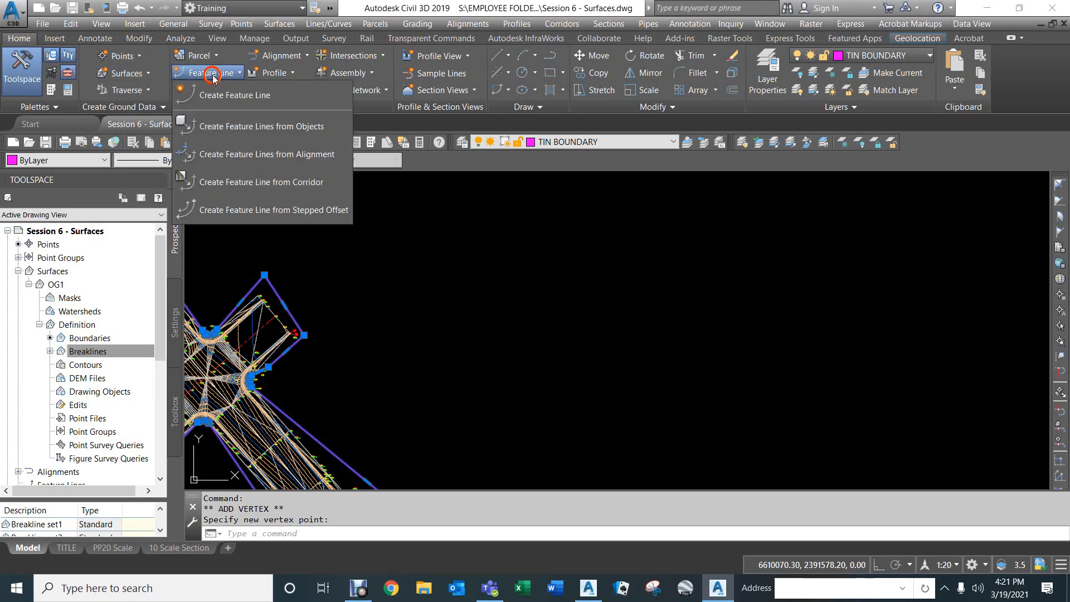
click(234, 98)
click(64, 360)
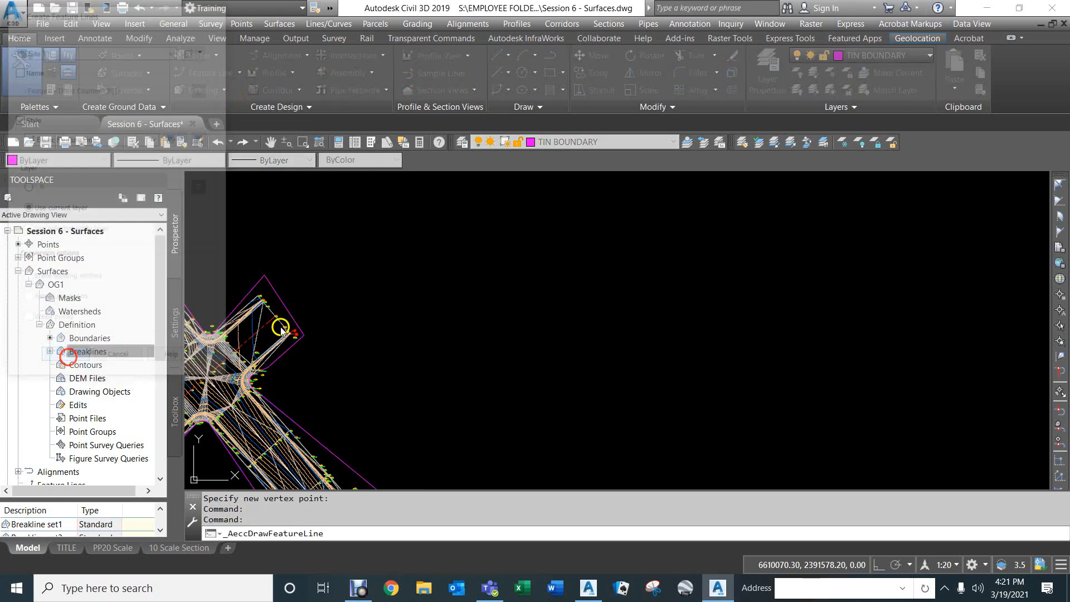
click(395, 266)
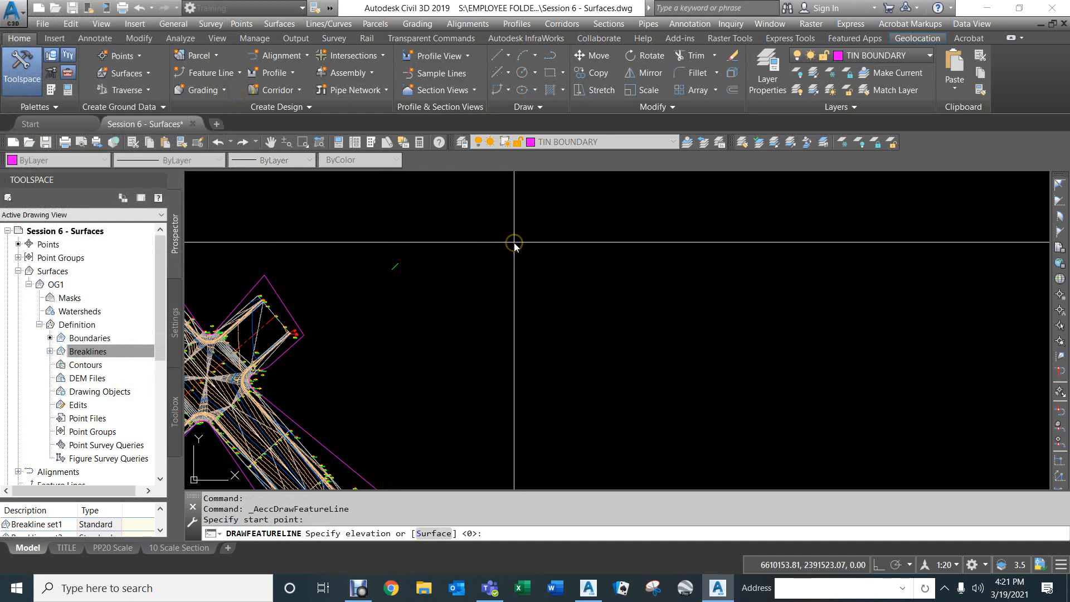
text(100)
key(Return)
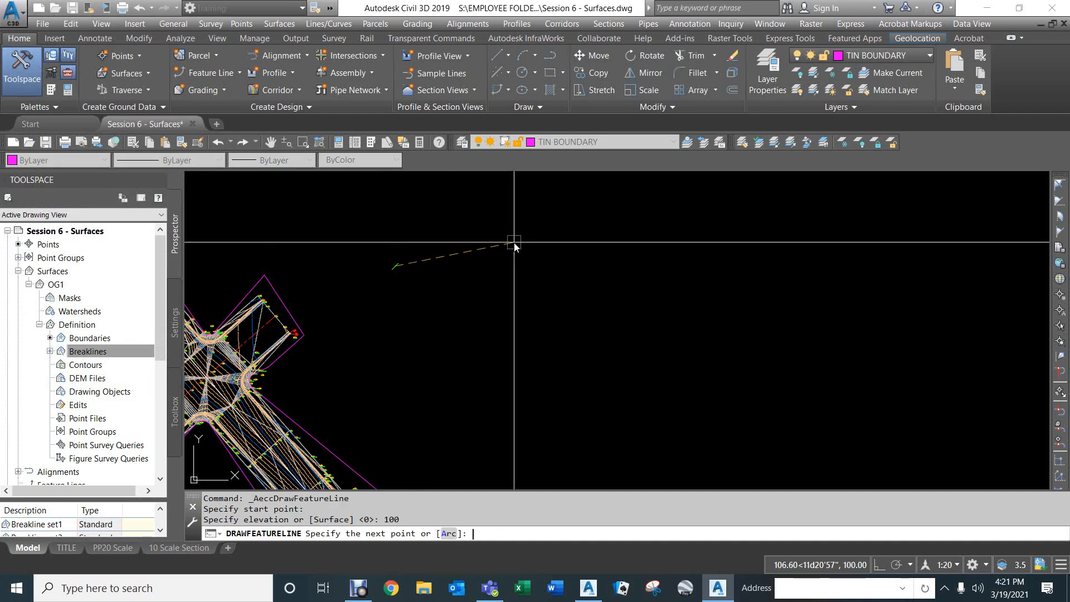
click(513, 237)
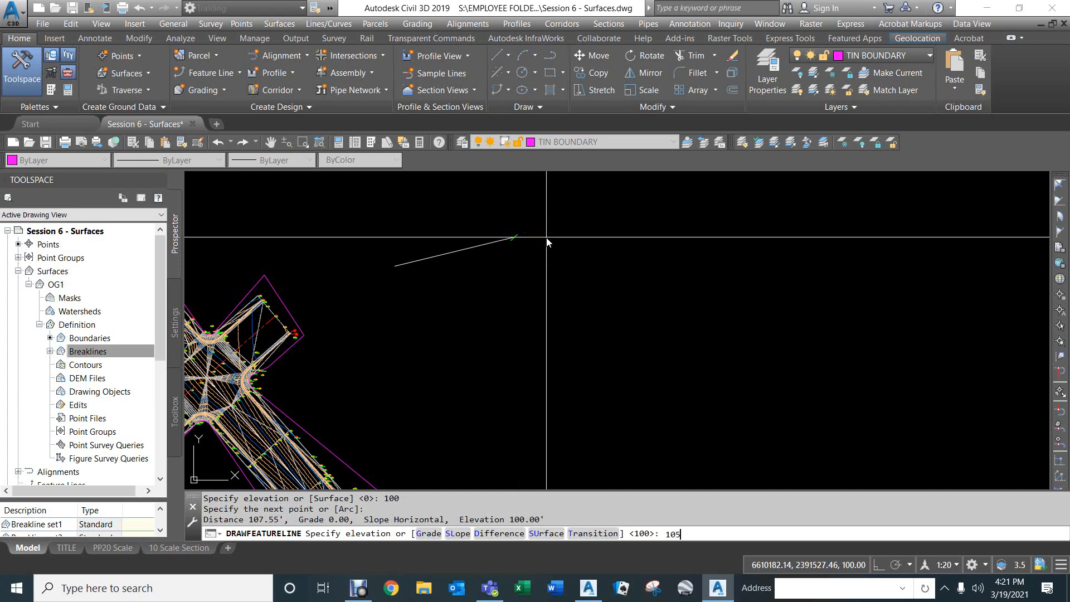
key(Return)
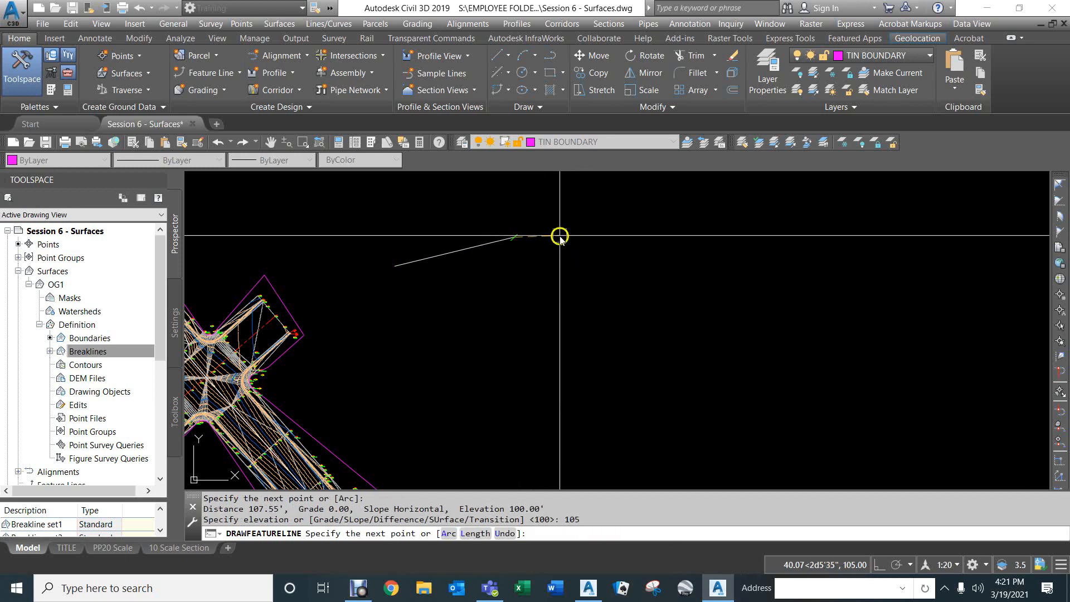
Step: Continue the feature line with a clockwise arc about 98 ft long, ending at elevation 106
key(Return)
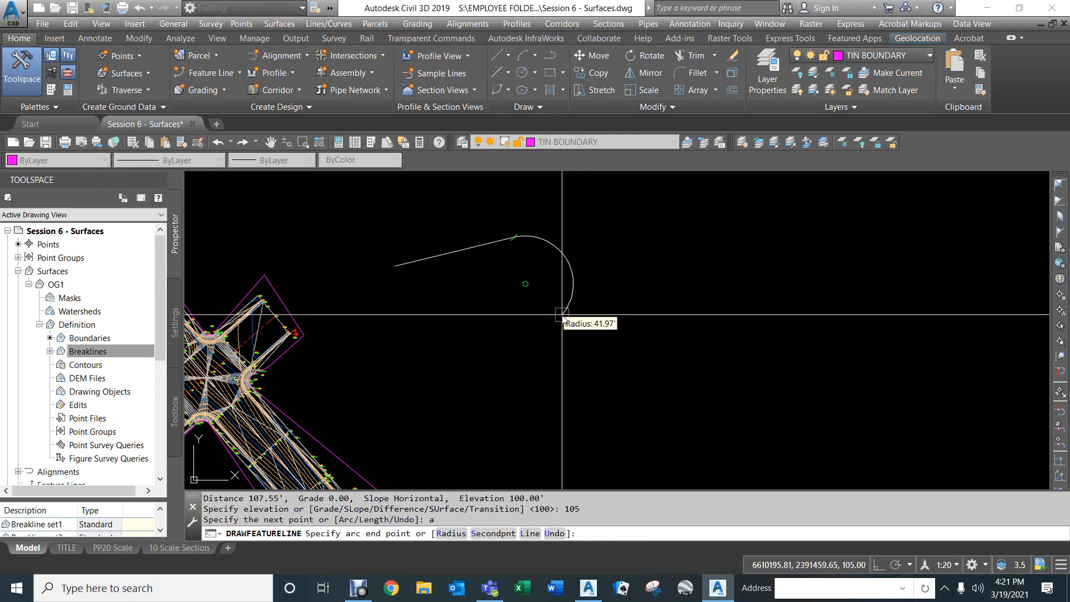
click(570, 305)
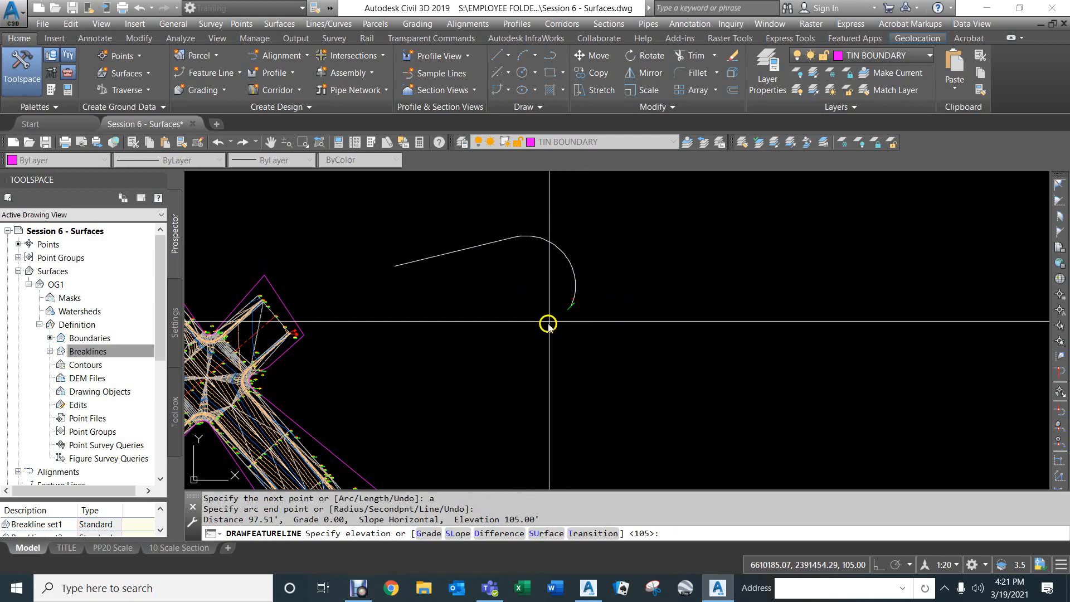
text(10)
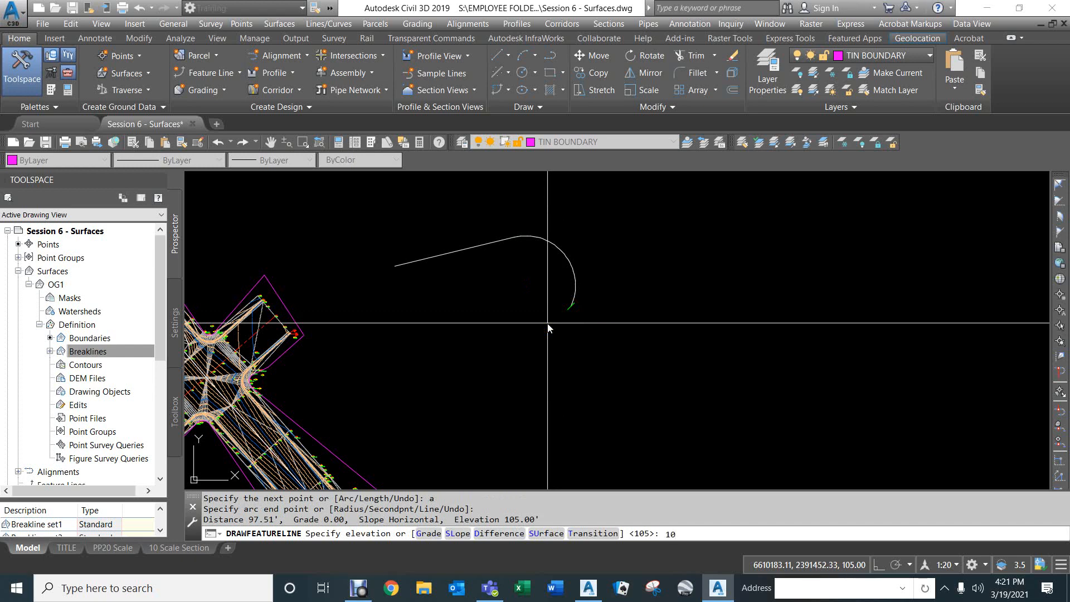
text(6)
key(Return)
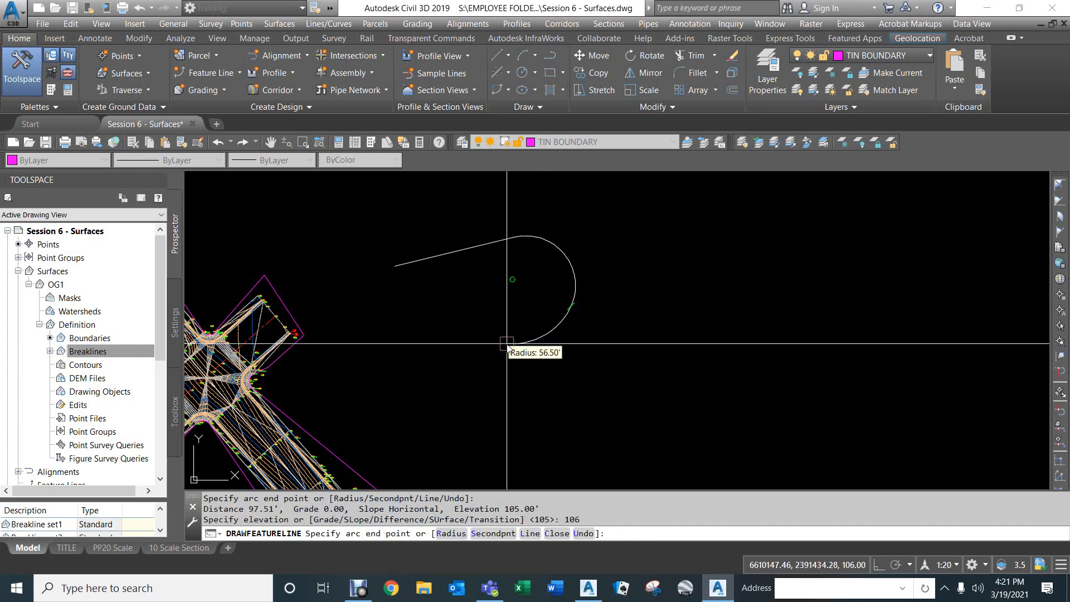
Step: Finish the feature line with a straight segment about 101 ft long toward the south-southwest, ending at elevation 110
text(l)
key(Return)
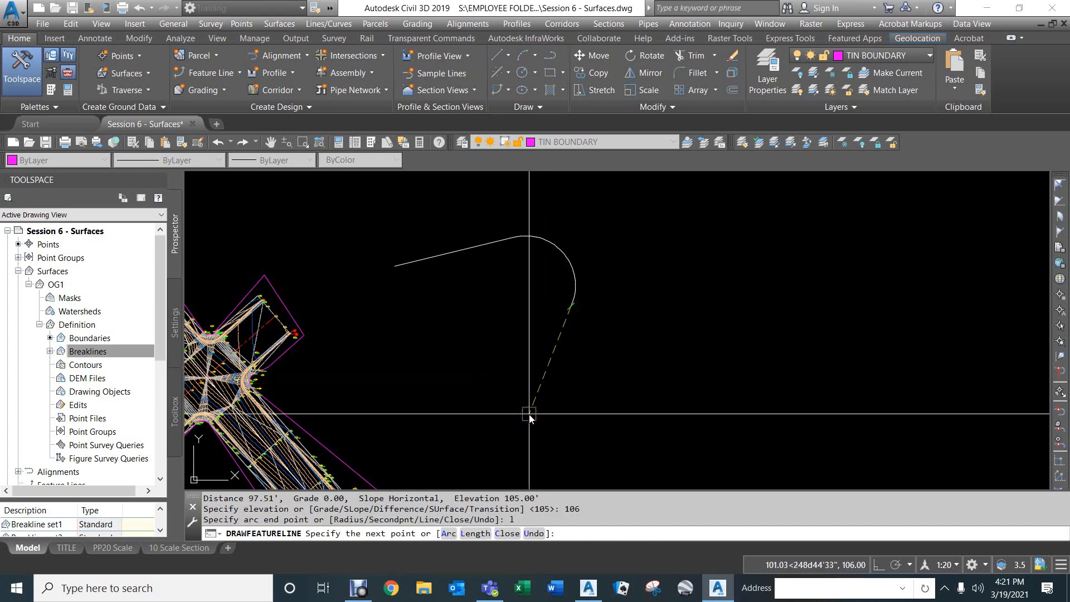
click(530, 415)
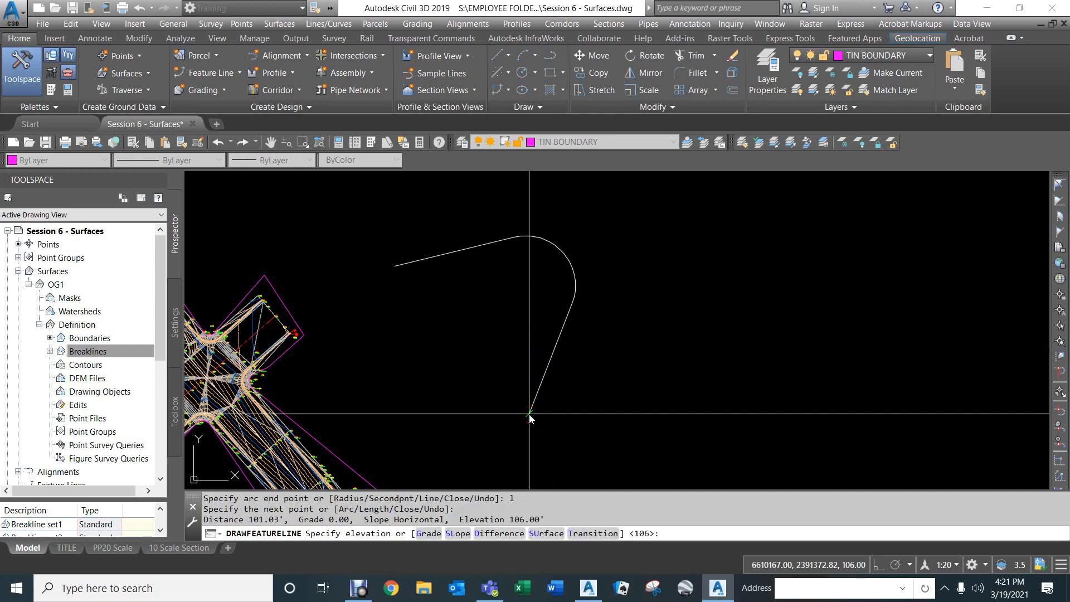
text(110)
key(Return)
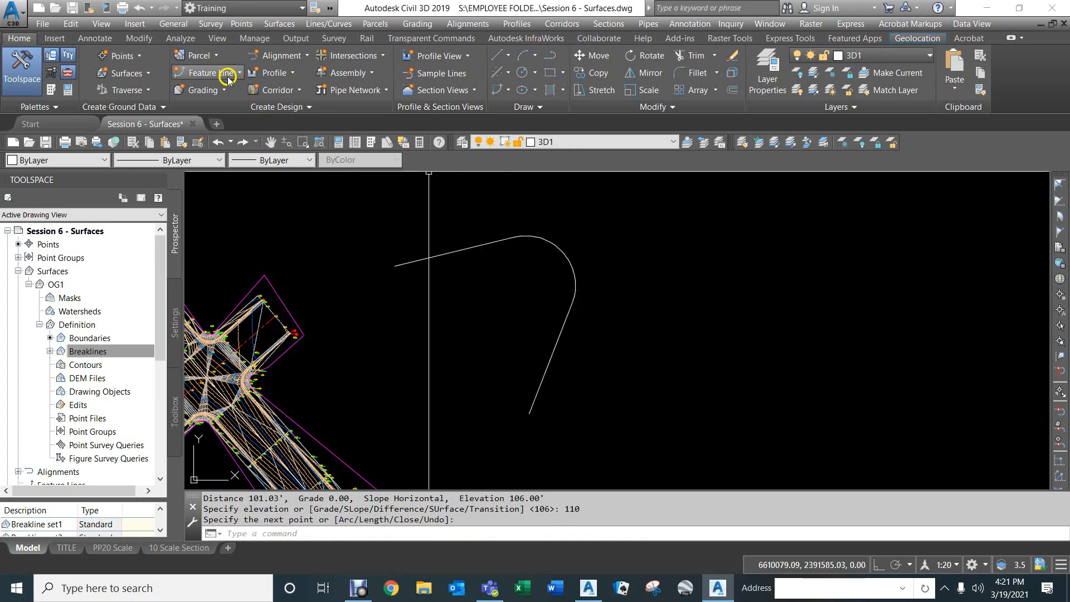
Step: Start a second feature line in Site 1 near the arc's lower end, keeping the snapped elevation, and run it about 85 ft west to elevation 103
click(199, 75)
click(195, 90)
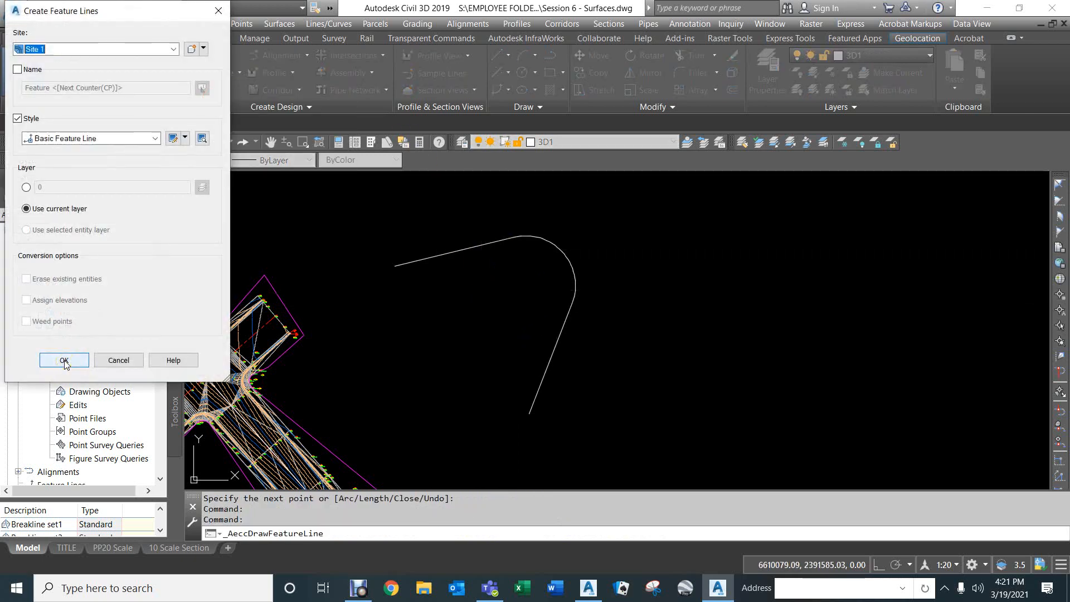
click(64, 361)
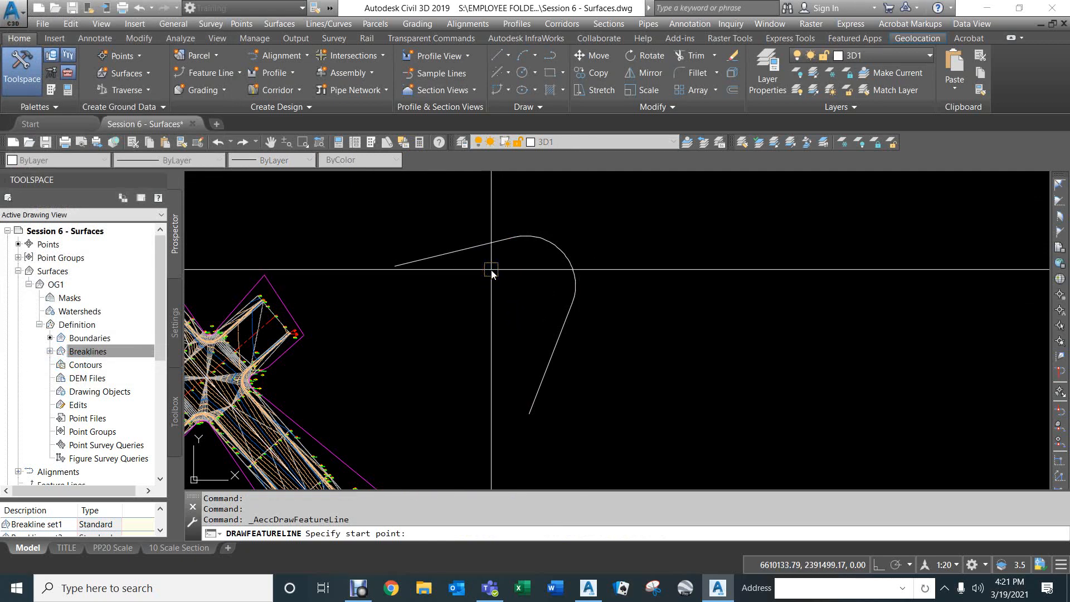
text(nea)
key(space)
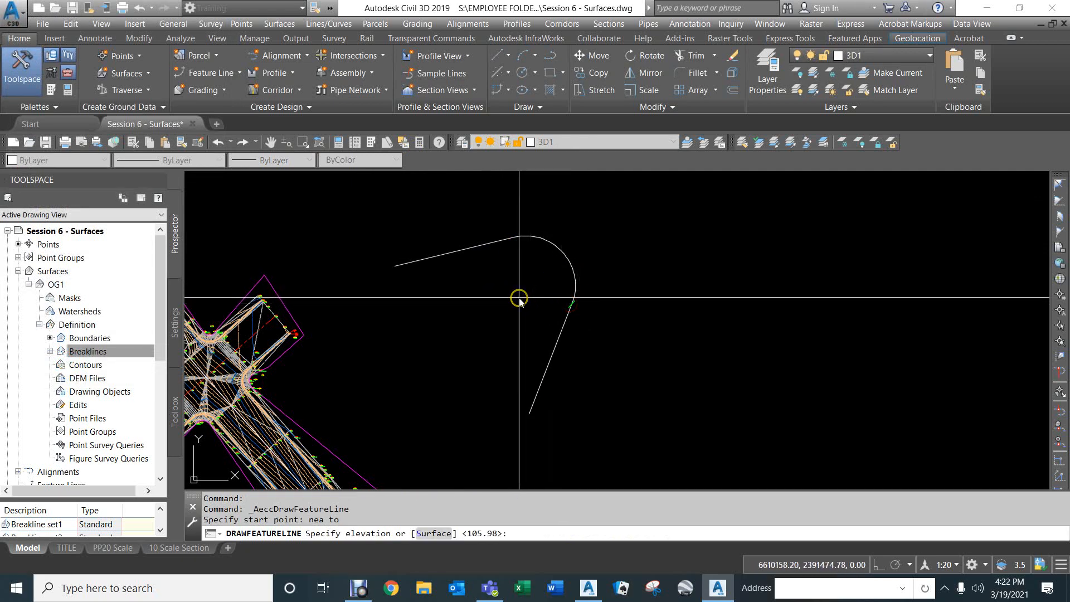
key(Return)
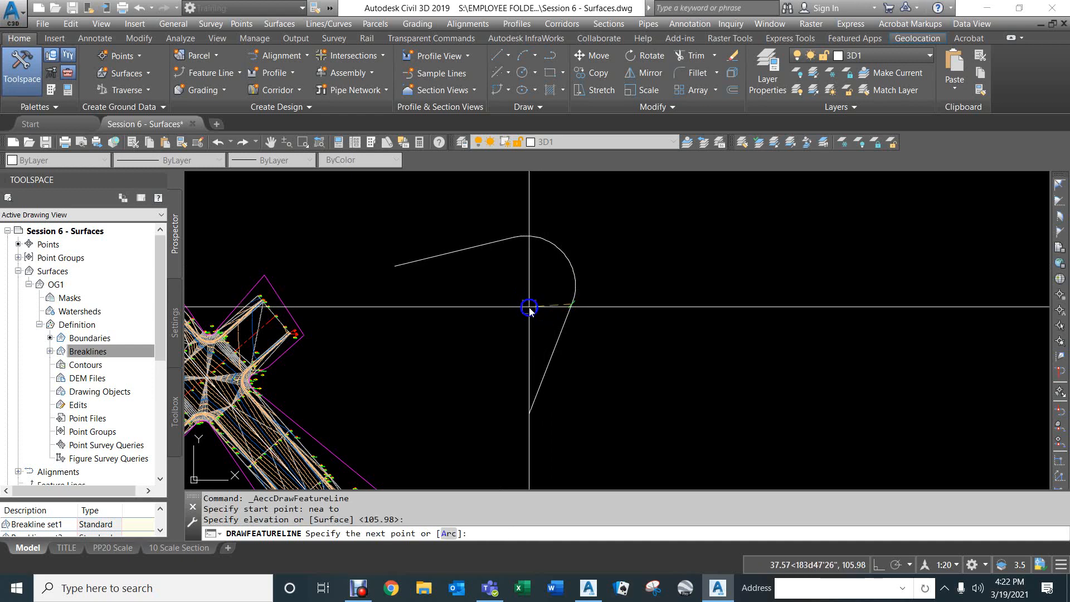
click(474, 305)
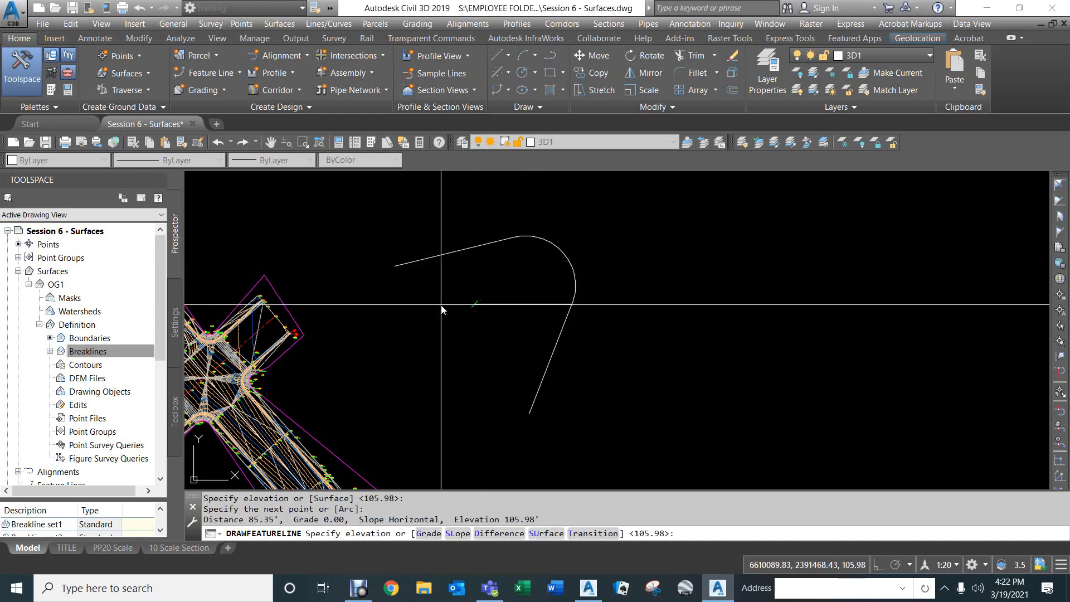
text(103)
key(Return)
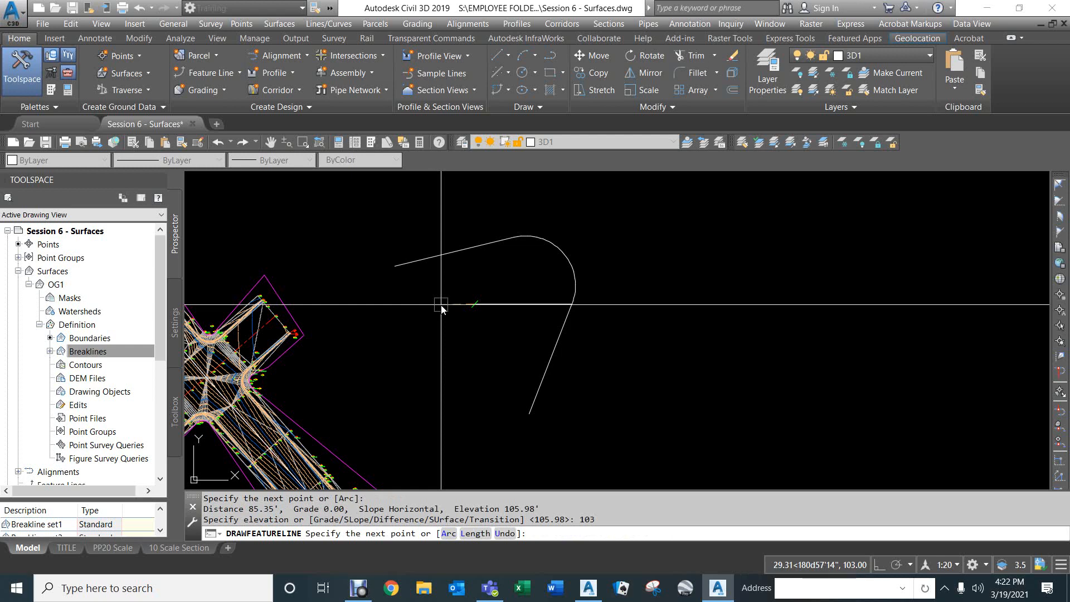
Step: Finish the second feature line with a segment about 77 ft long, snapped to the first line's starting endpoint at elevation 100
text(en)
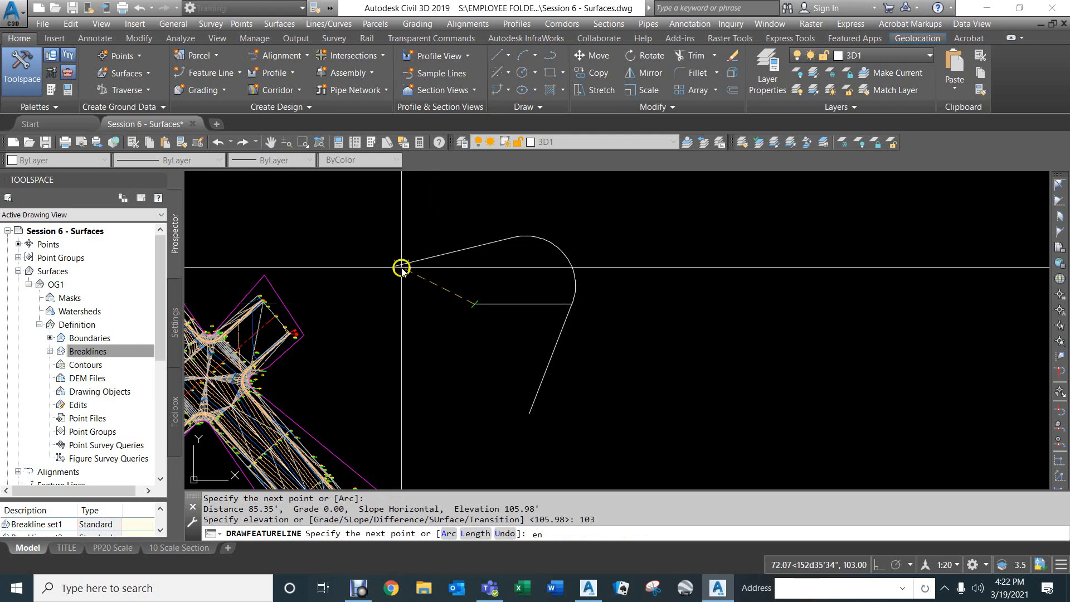
text(d)
key(Return)
click(401, 267)
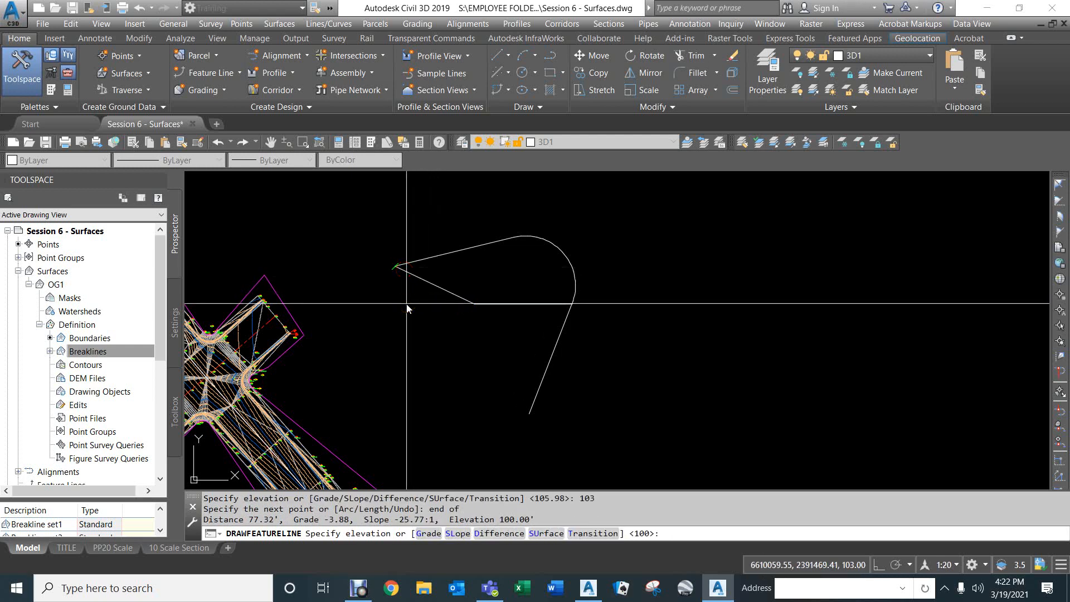
key(Return)
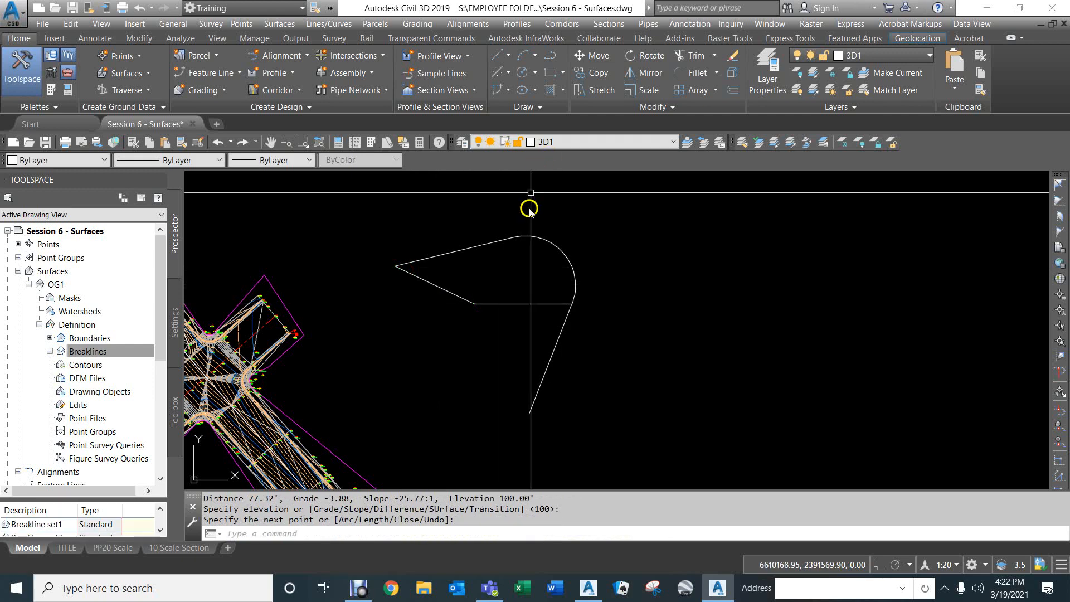
key(Return)
Step: Select both feature lines and begin a new TIN surface named temp
click(364, 334)
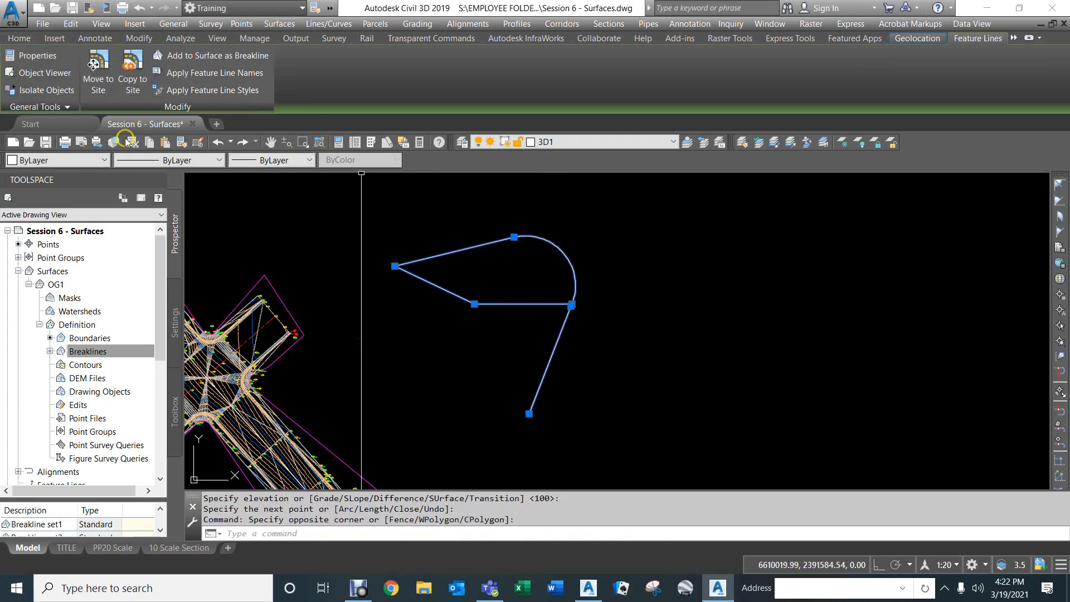
click(48, 279)
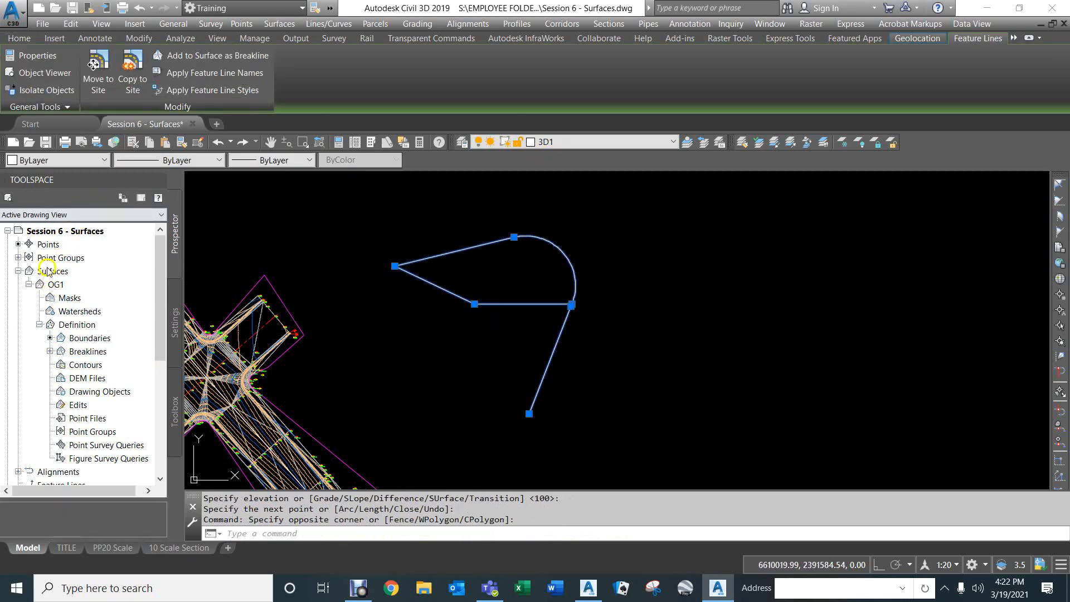
right_click(47, 273)
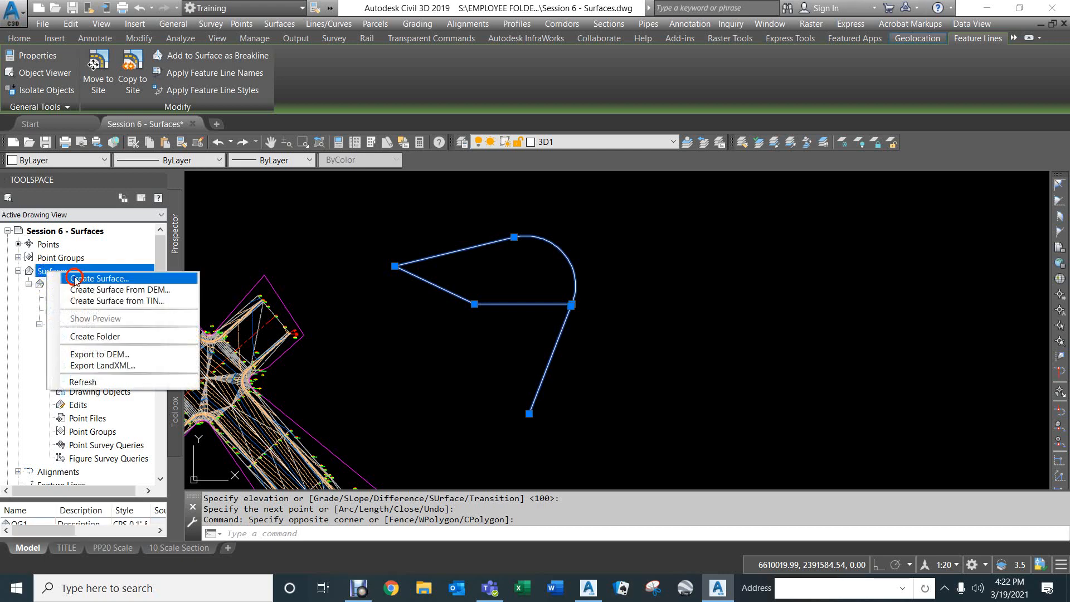
click(75, 278)
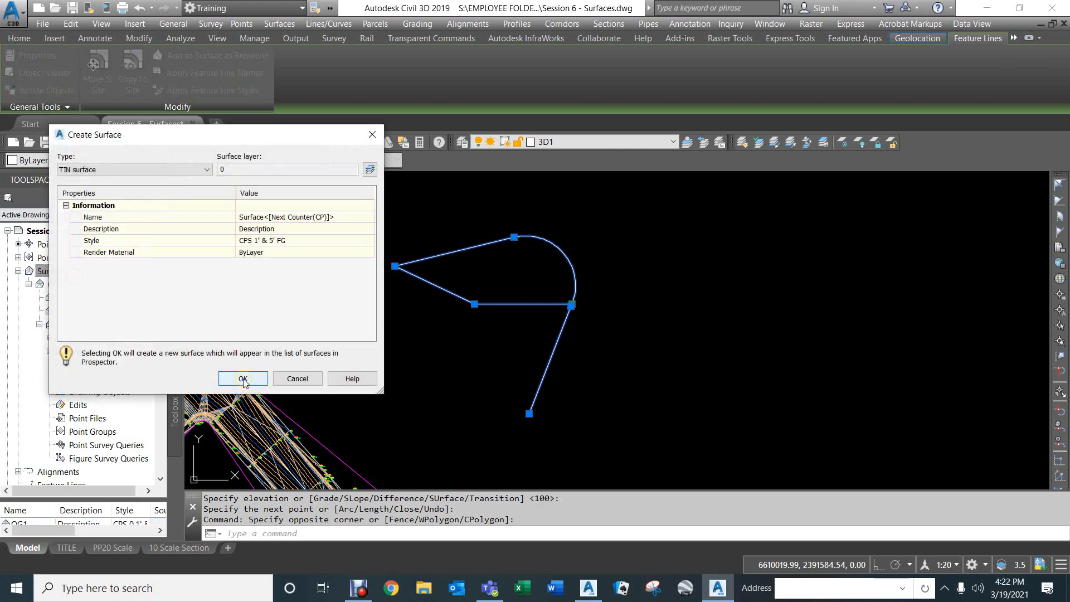
click(352, 219)
text(temp)
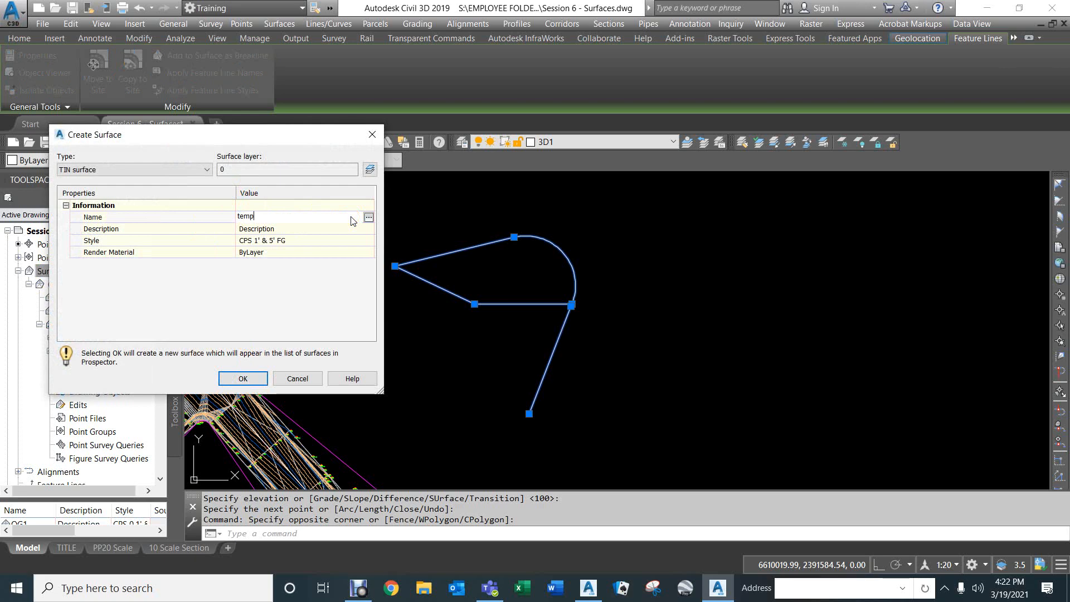
Step: Assign the style CPS 0.1' & 0.5' OG For Editing to the new surface and create it
click(284, 240)
click(368, 240)
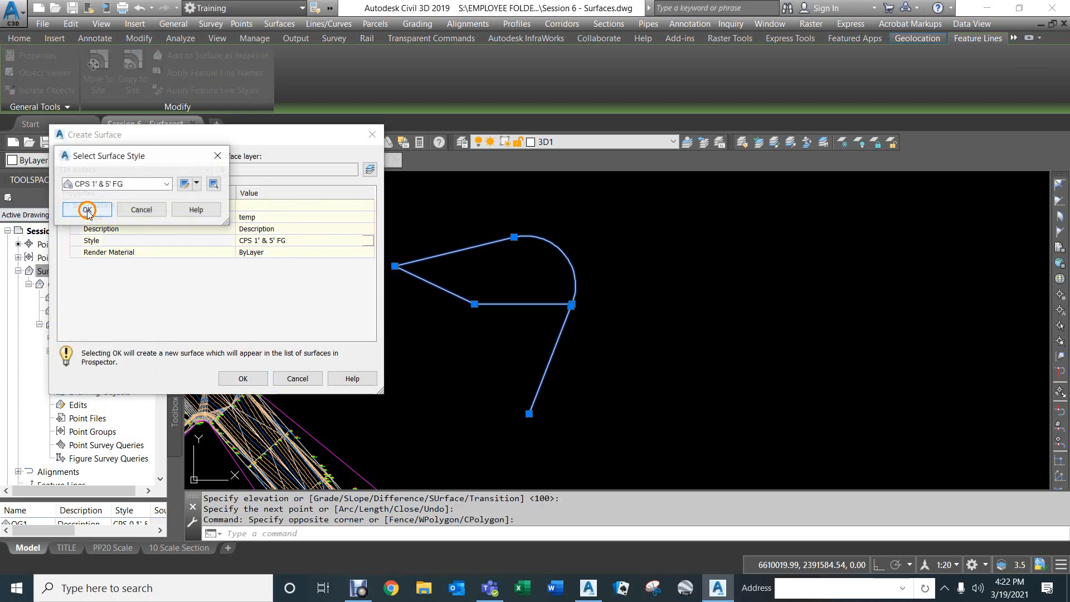
click(99, 184)
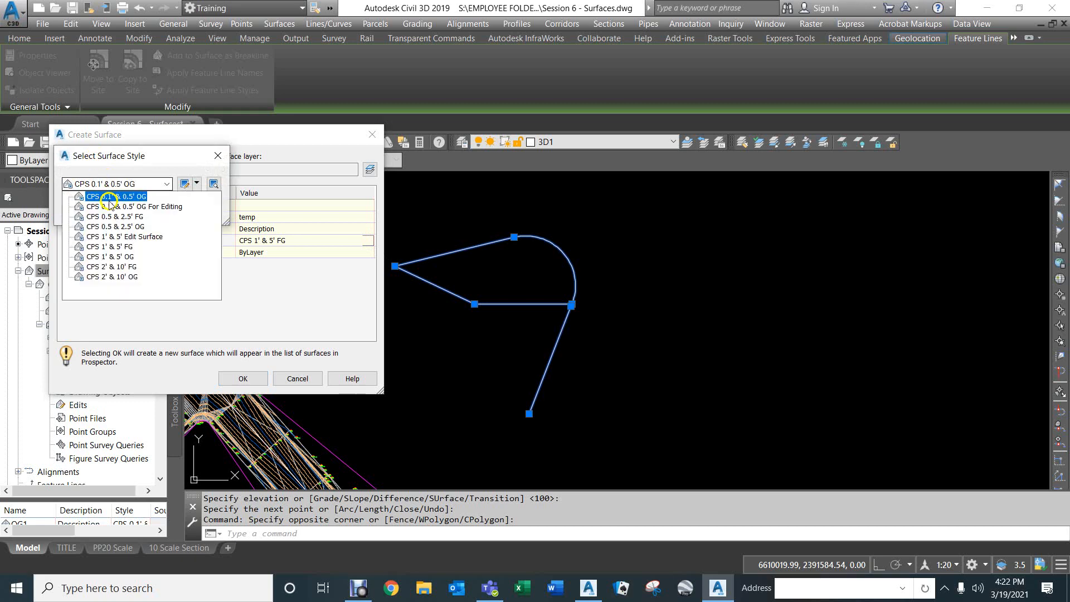
click(110, 207)
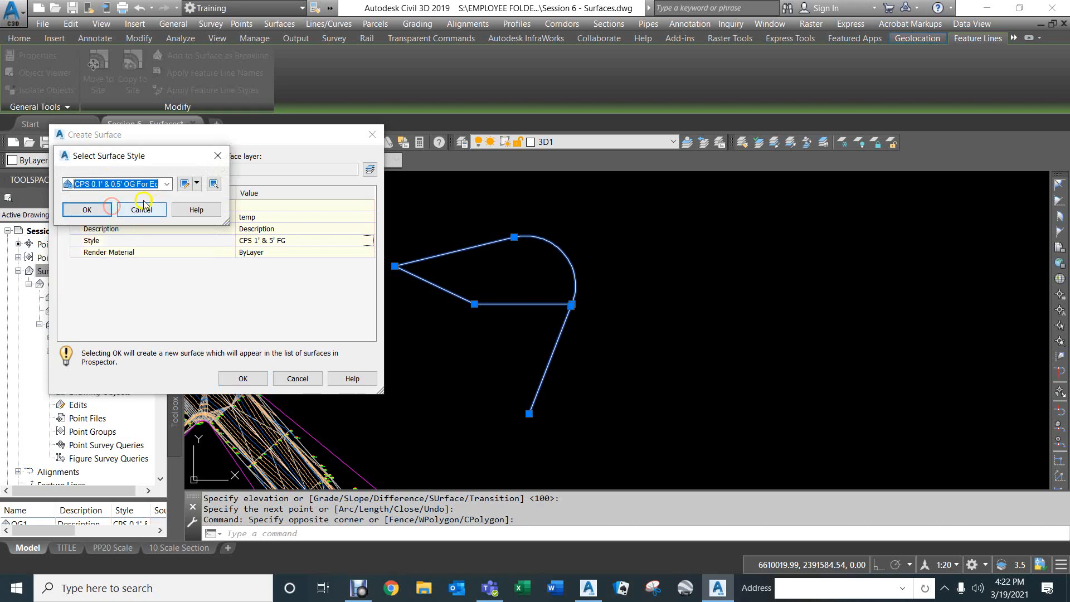
click(84, 209)
click(254, 379)
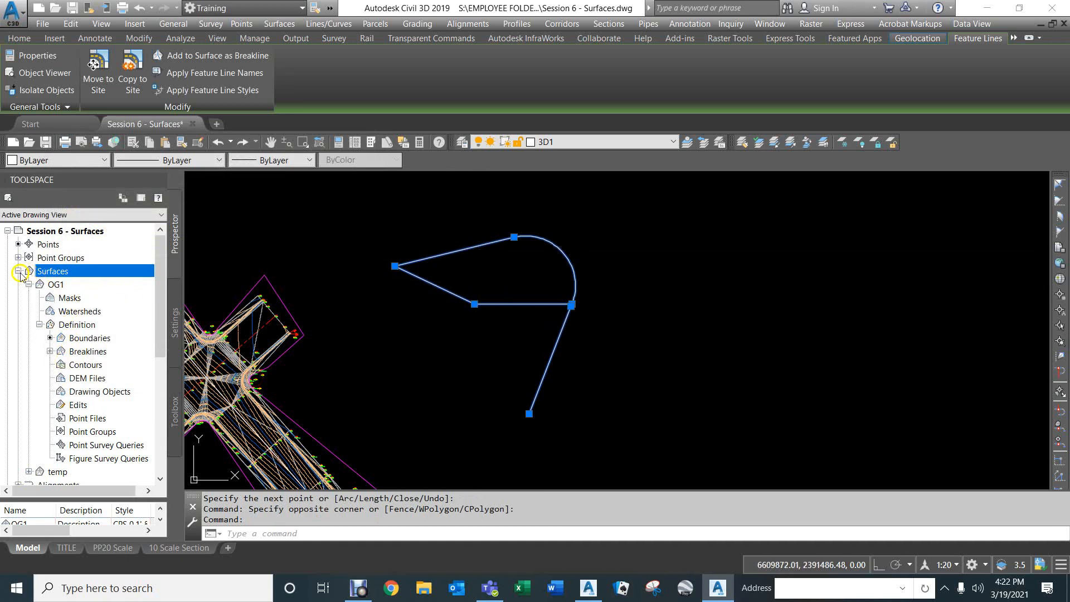
Step: Add the selected feature lines to the temp surface definition as standard breaklines with a 1.00' mid-ordinate distance
click(29, 285)
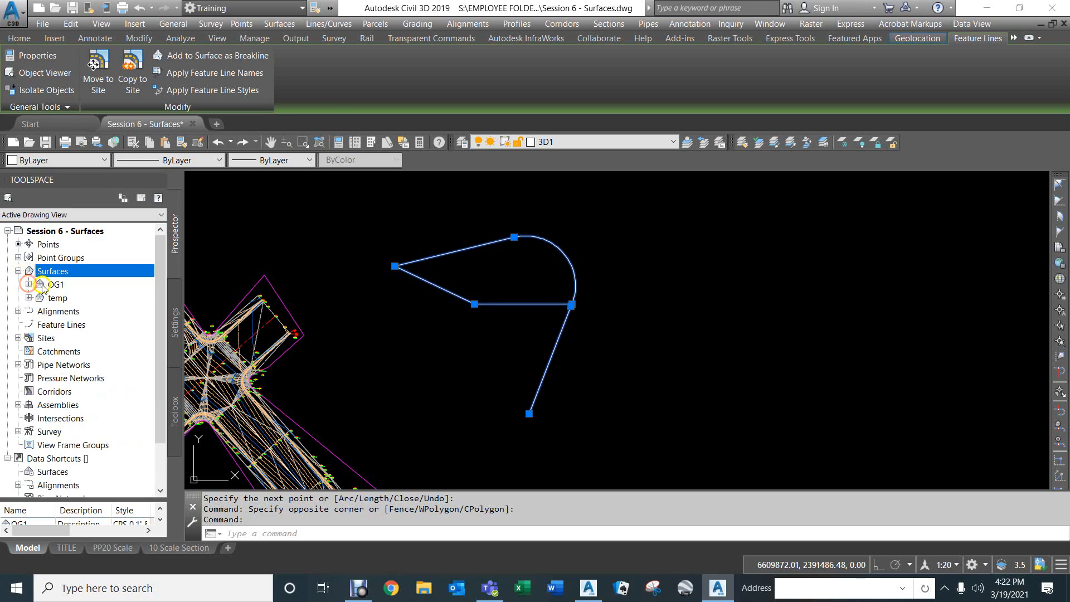
click(28, 298)
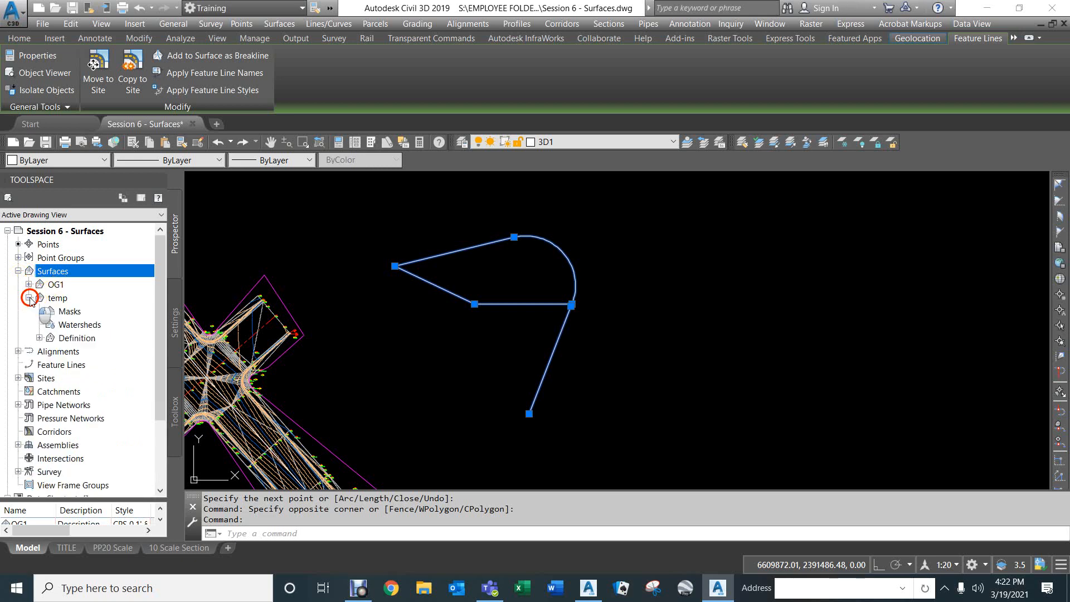
click(39, 338)
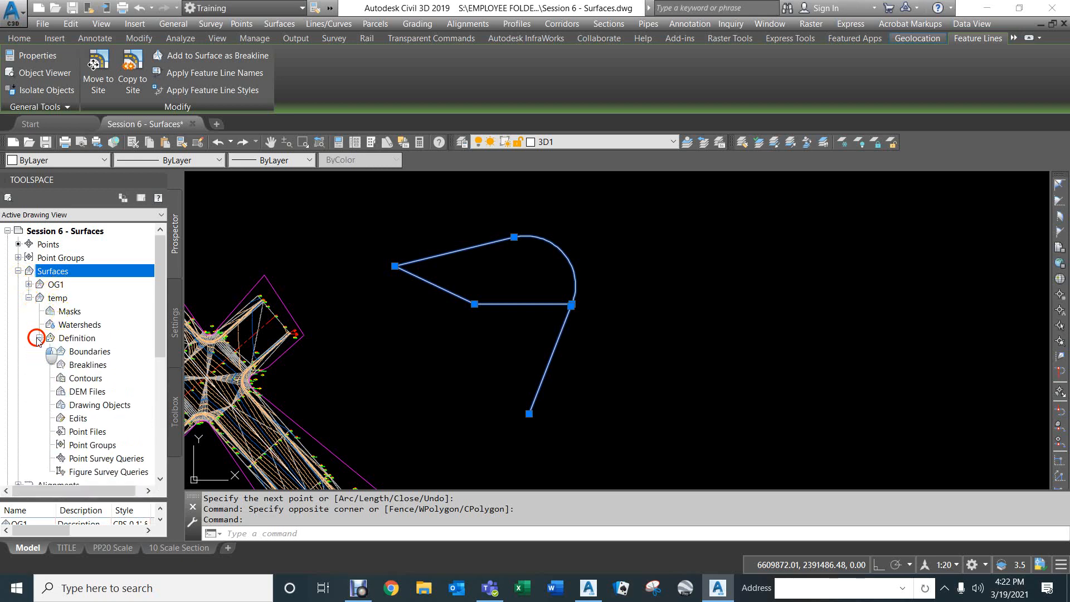
right_click(76, 365)
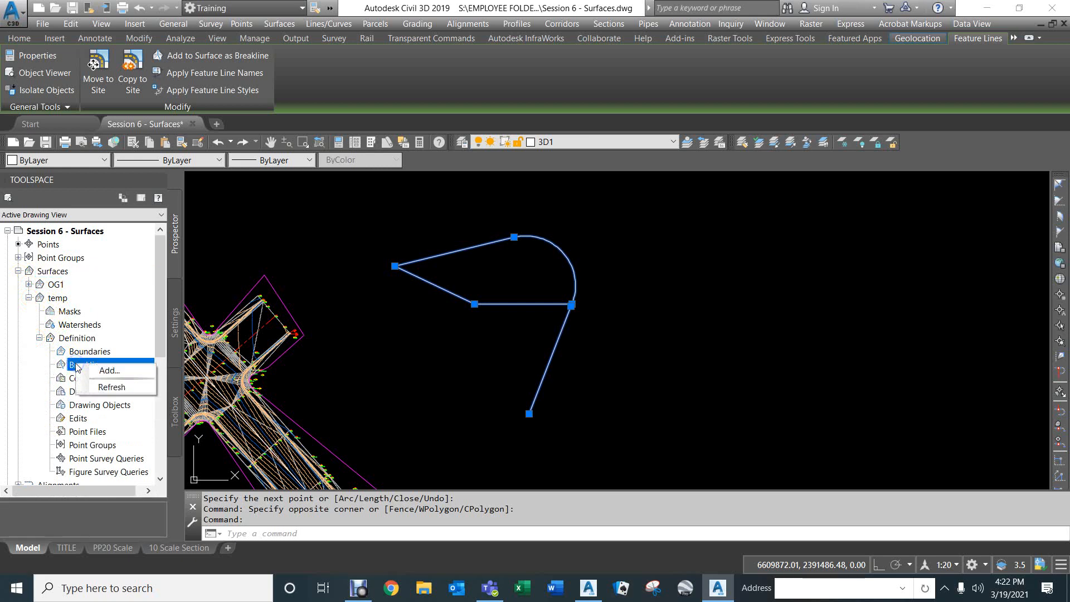
click(101, 373)
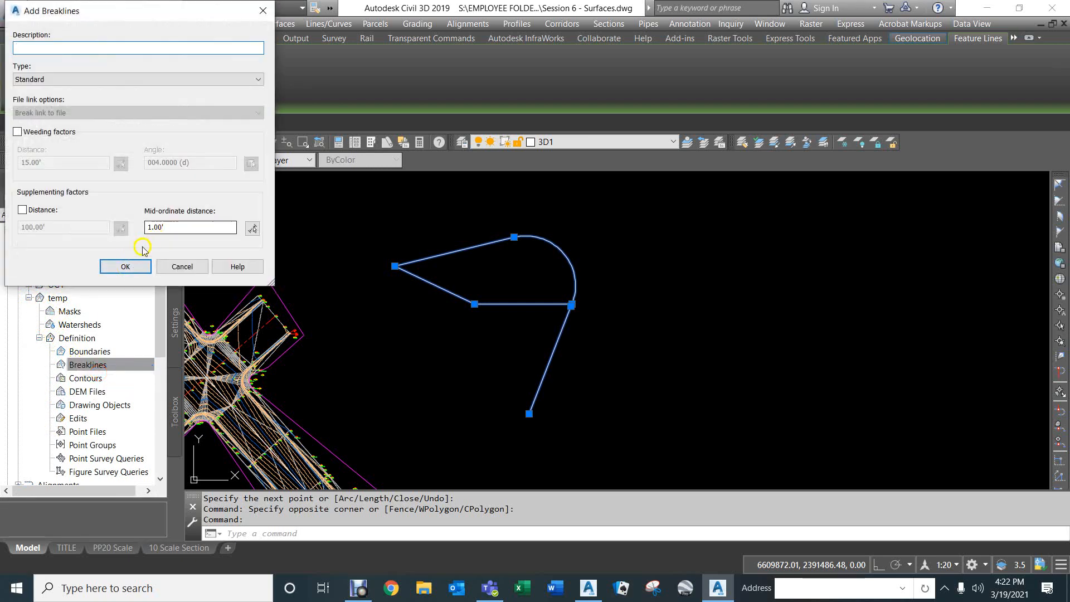
click(171, 227)
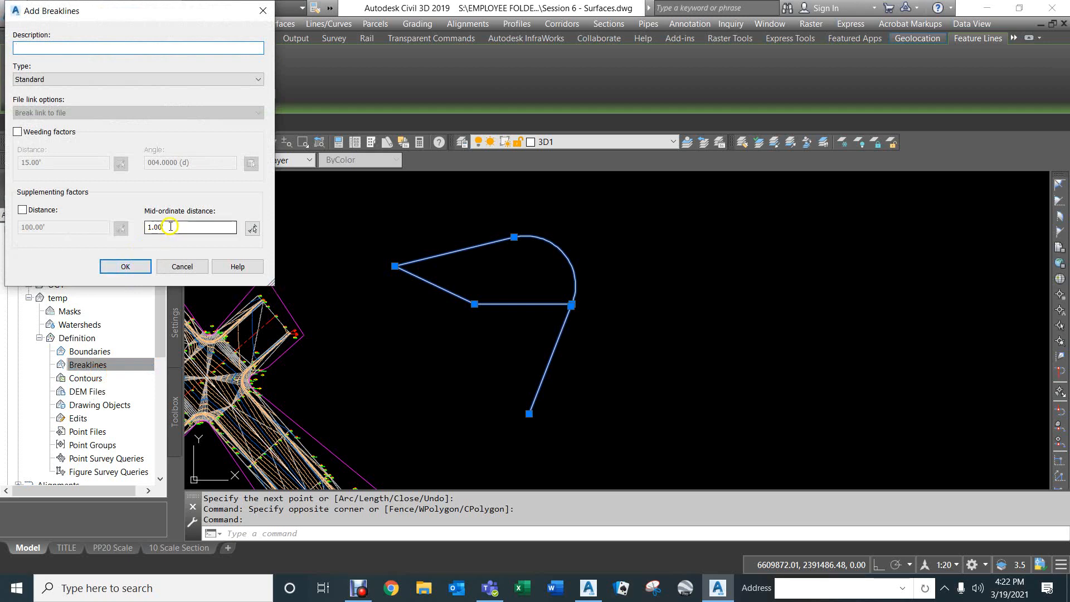
click(131, 266)
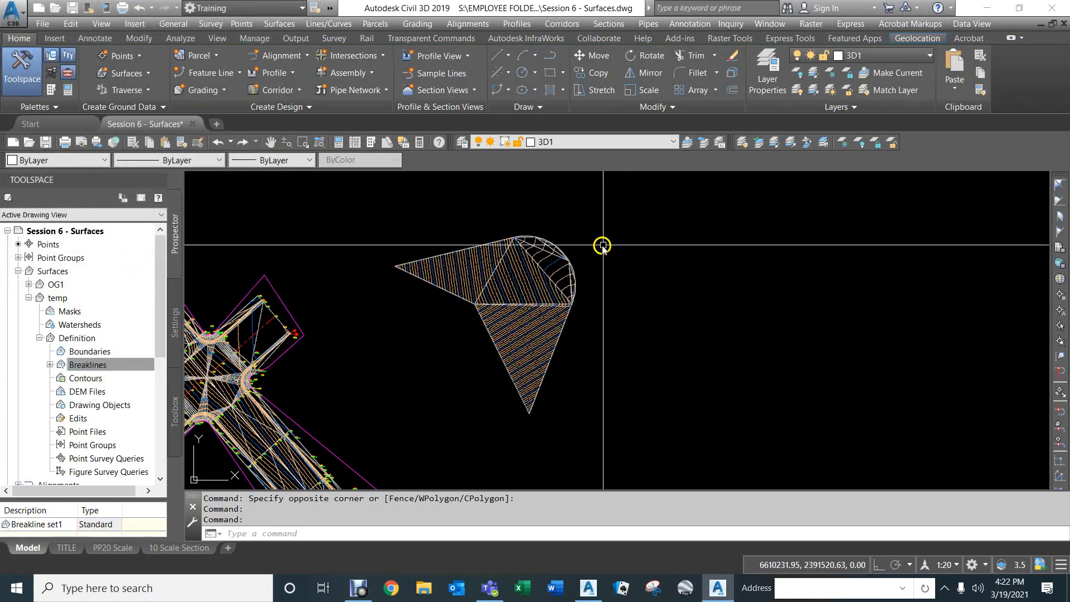
Step: Examine how closely the temp surface's triangle edges follow the feature line's arc
scroll(564, 248, up, 6)
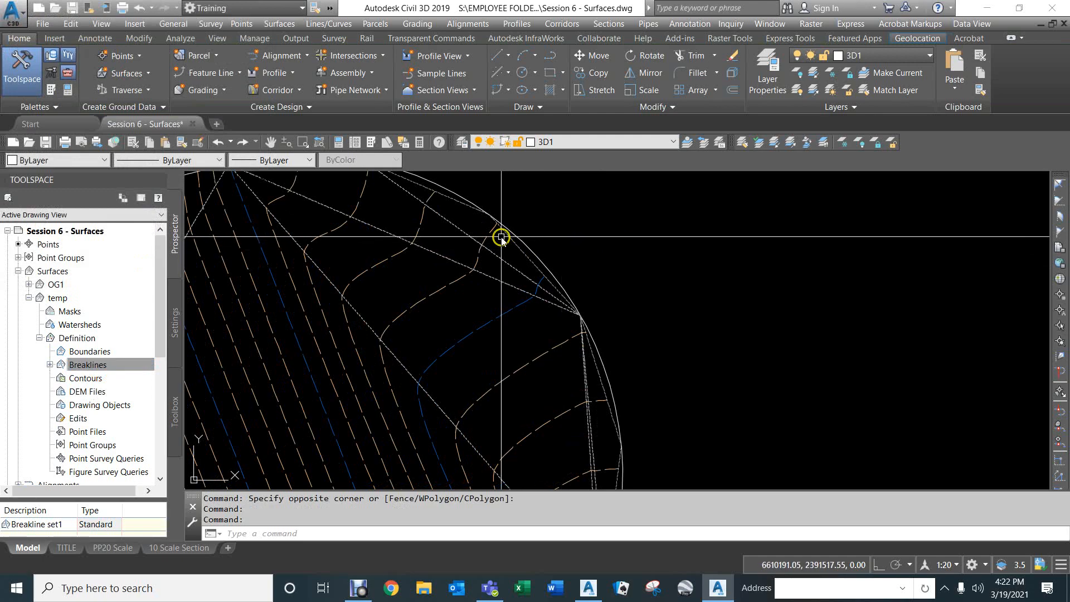
middle_drag(561, 267, 652, 318)
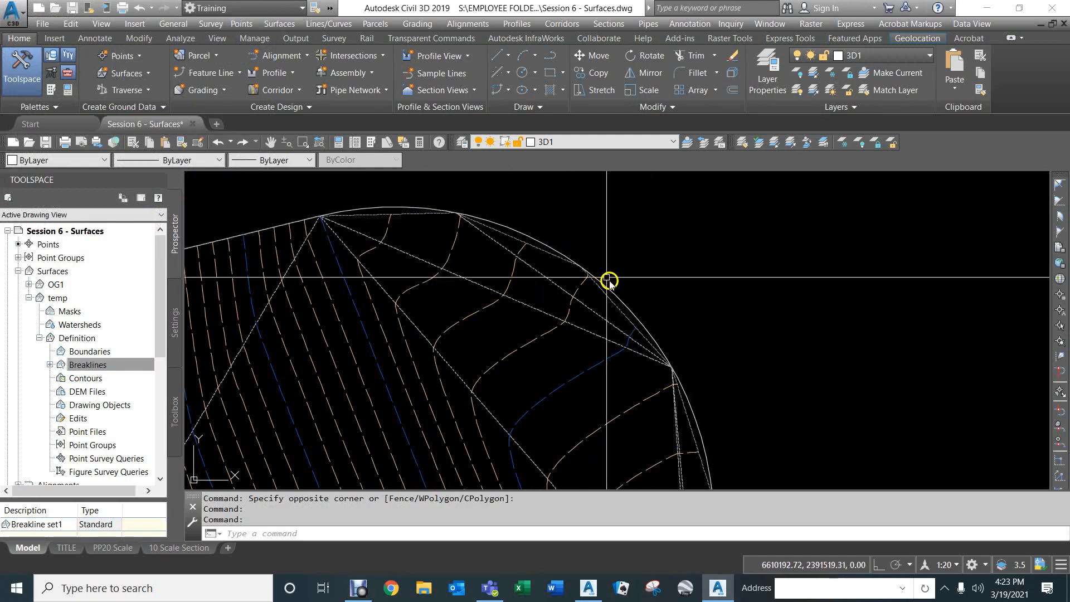
middle_drag(710, 378, 670, 278)
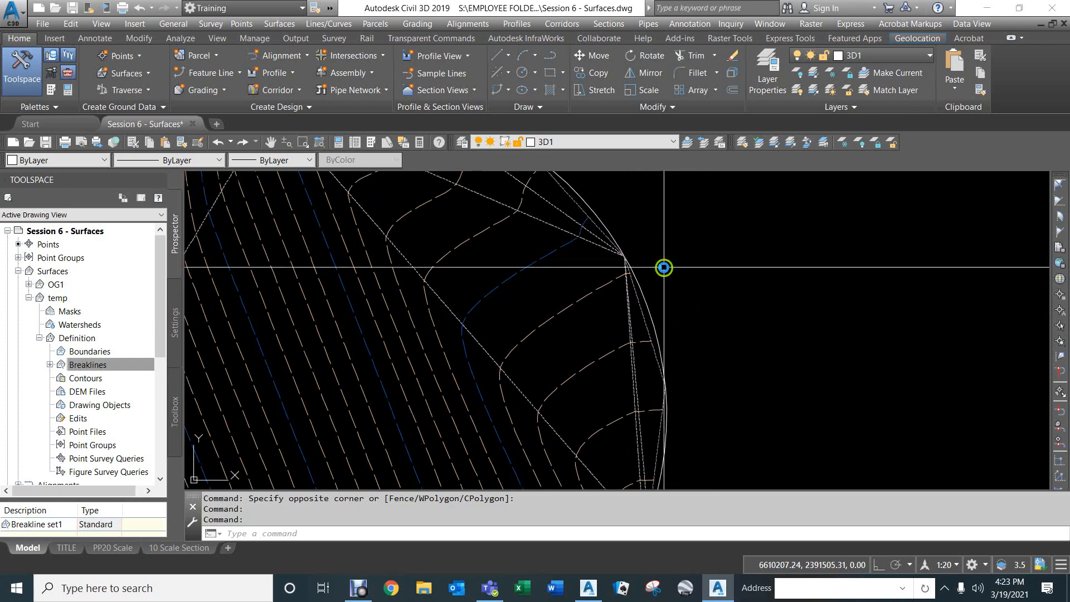
scroll(663, 267, down, 3)
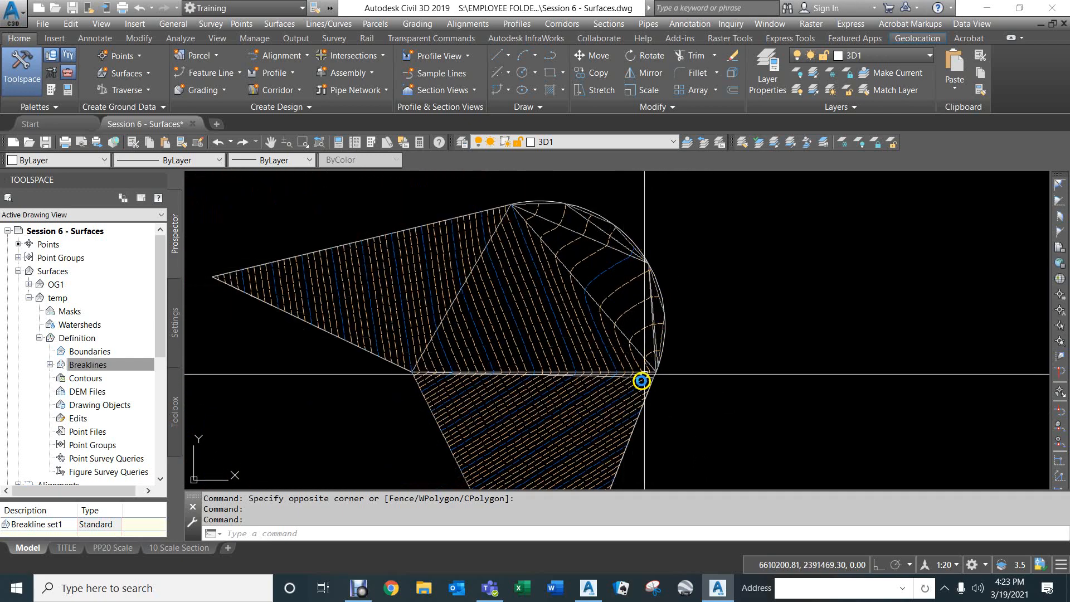
scroll(576, 187, up, 4)
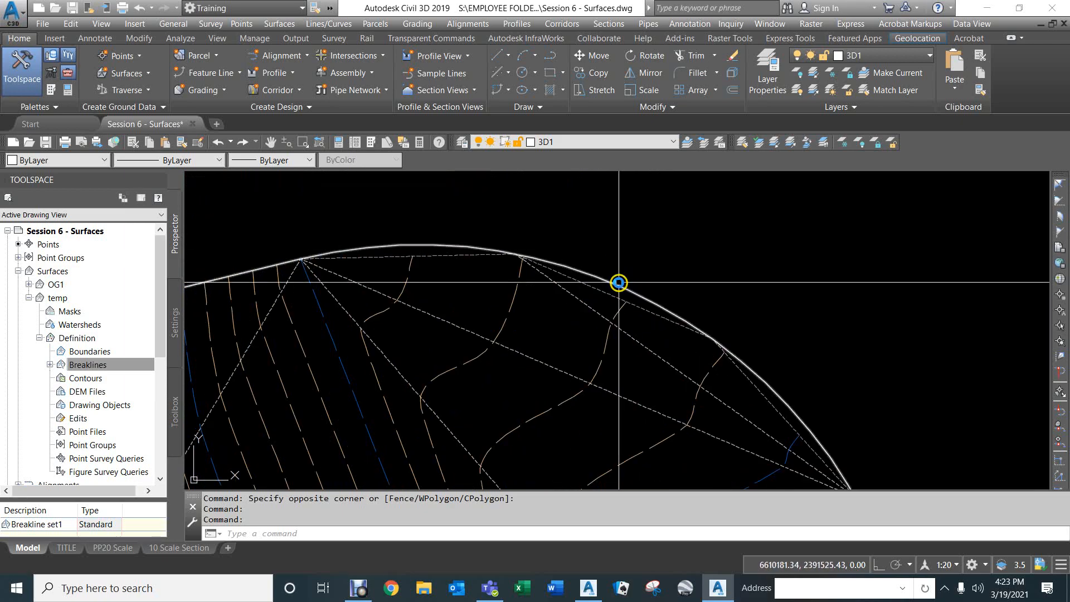
scroll(618, 283, up, 4)
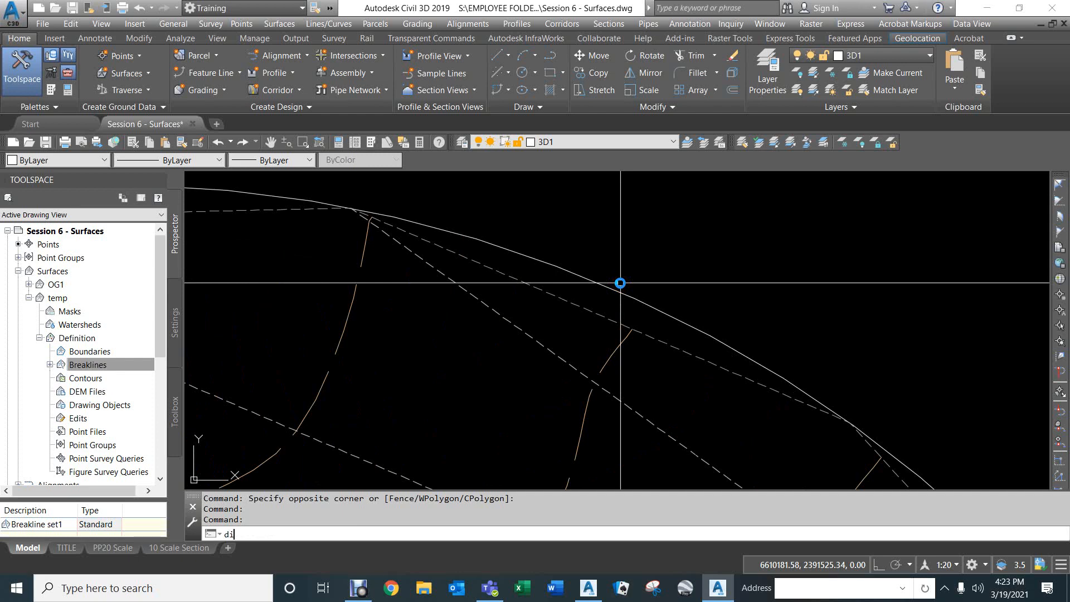
key(Return)
text(mi)
key(Escape)
key(Escape)
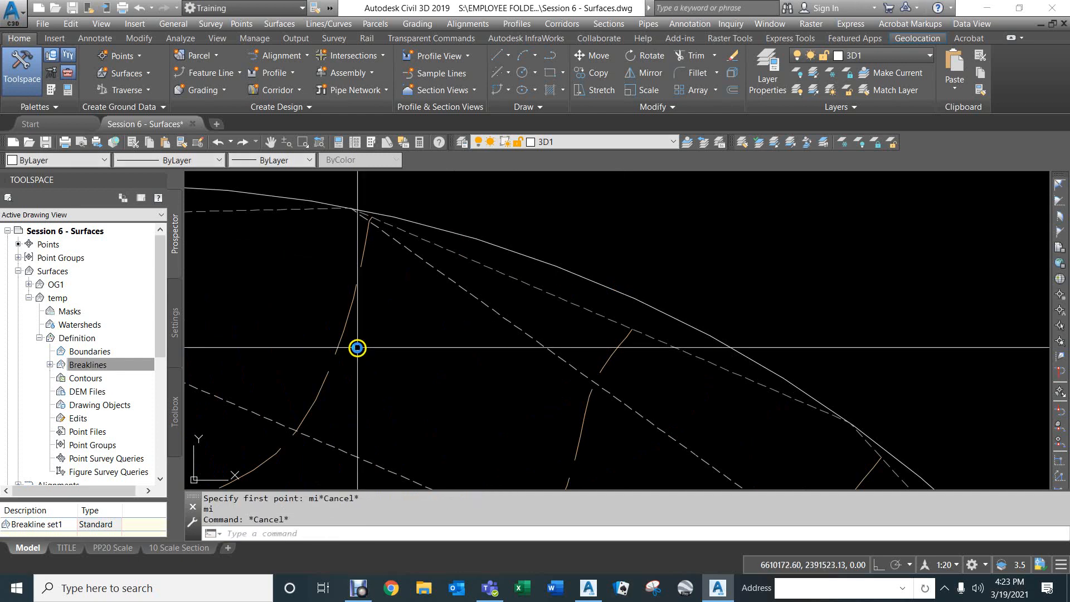
Step: Measure the distance from the middle of a triangle edge out to the feature line's arc
text(di)
key(Return)
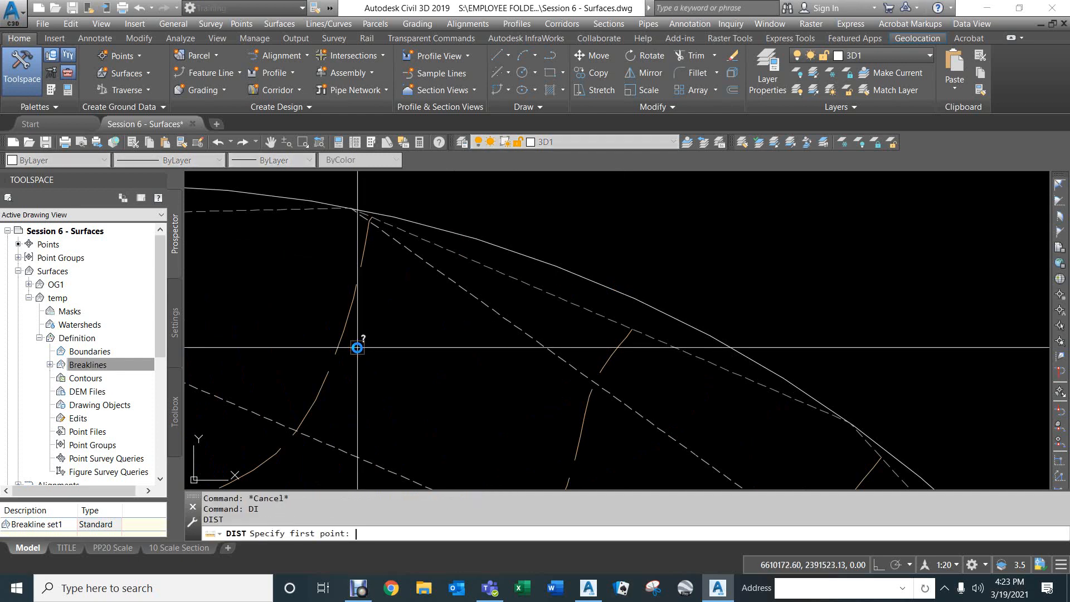
click(600, 316)
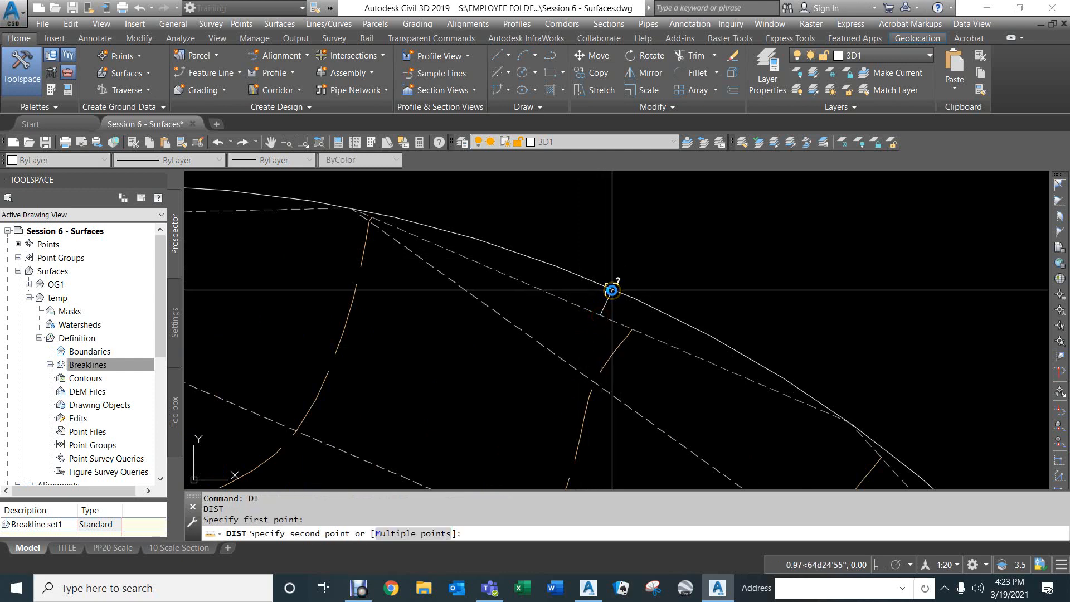
click(612, 290)
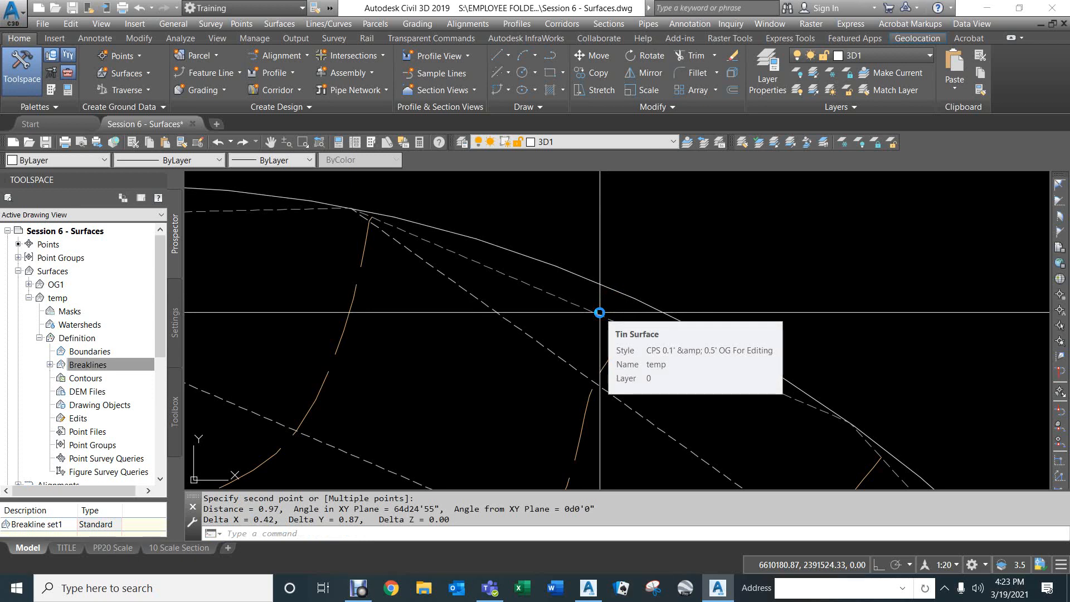
Step: Remove Breakline set1 from the temp surface's definition
scroll(600, 312, down, 3)
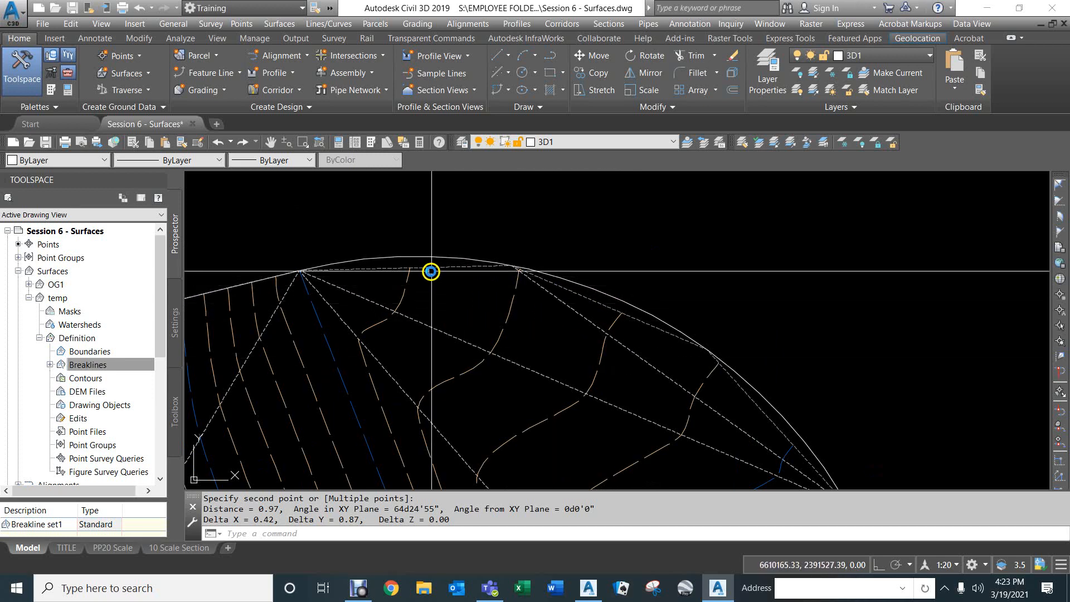
scroll(582, 308, down, 3)
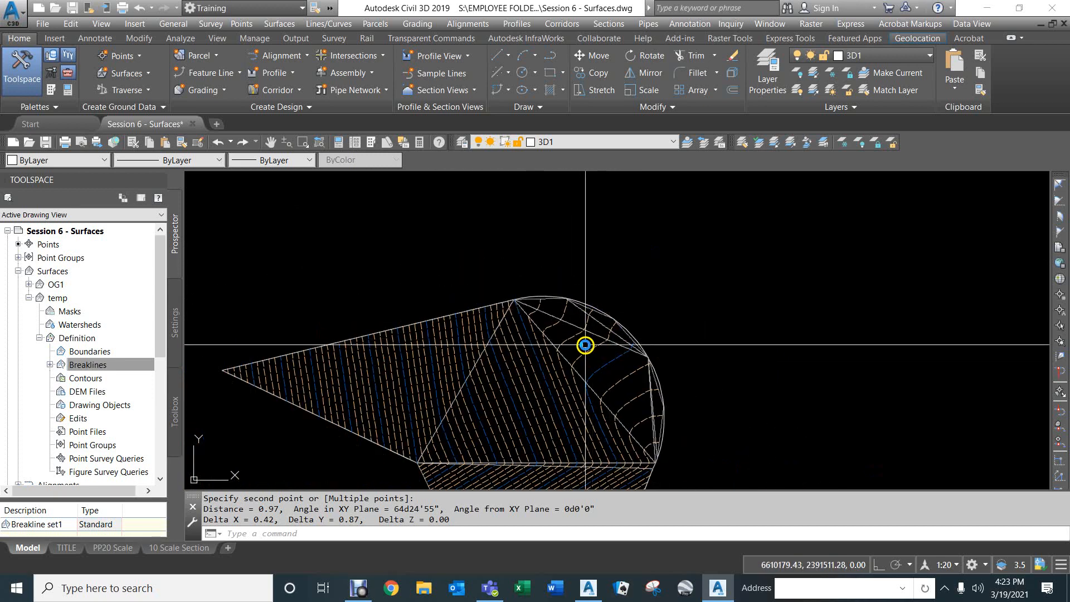
click(88, 365)
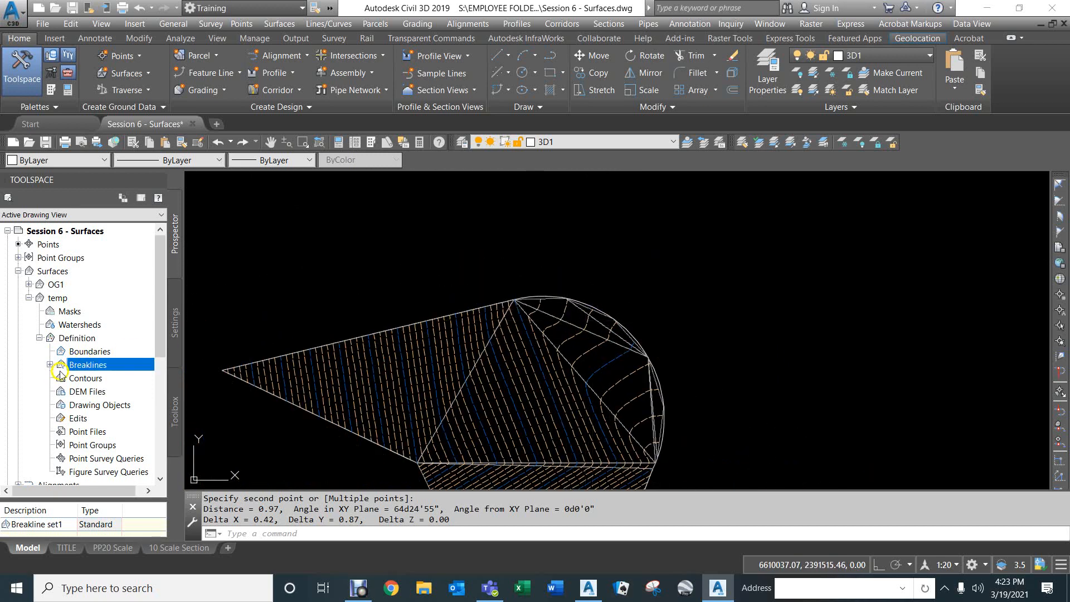
click(50, 365)
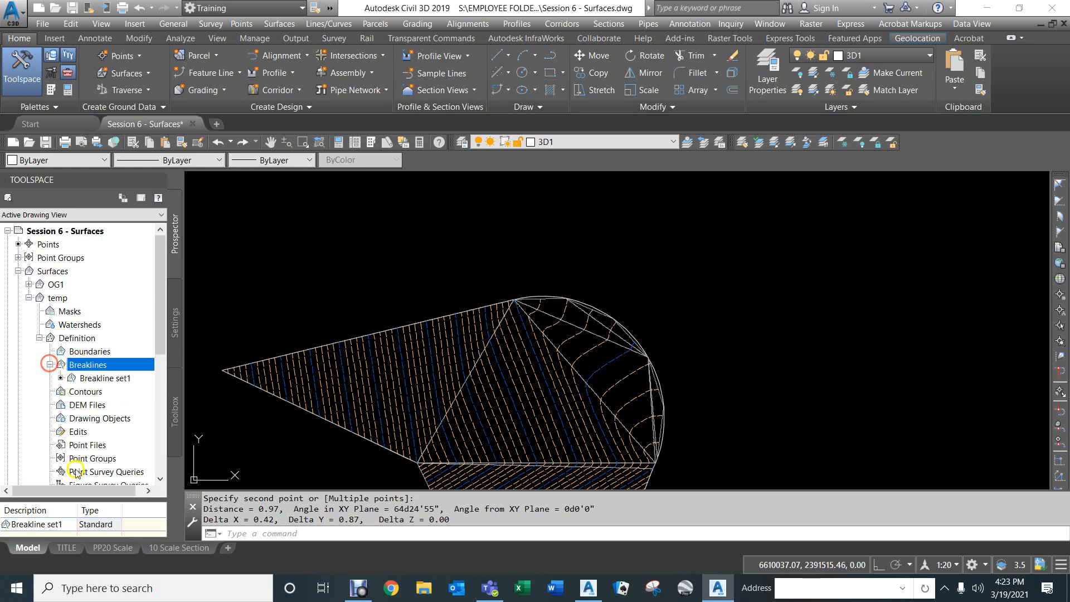
drag(80, 499, 84, 401)
click(34, 428)
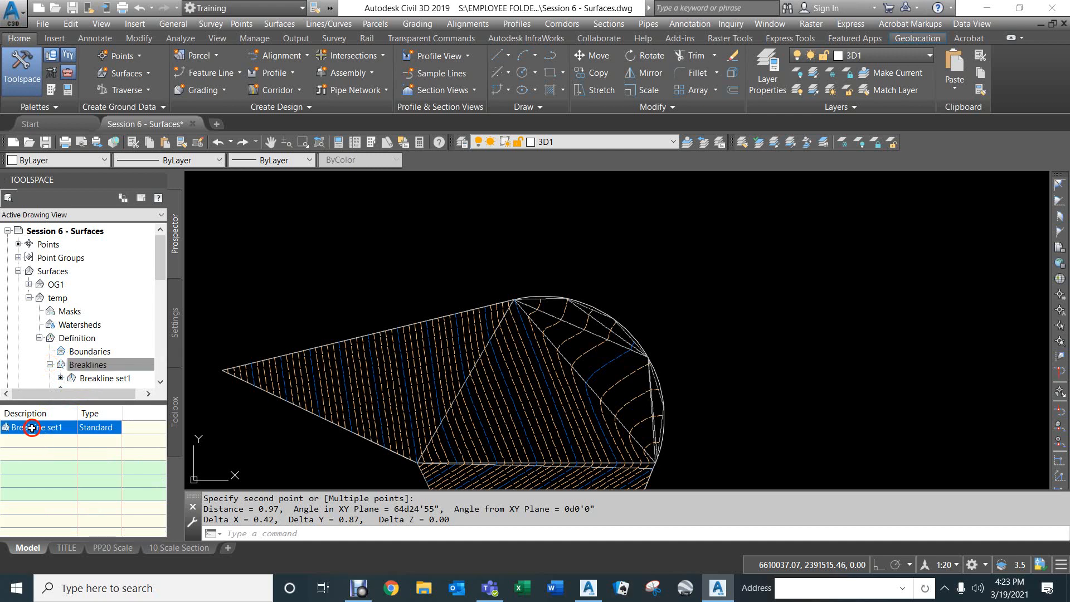
right_click(34, 428)
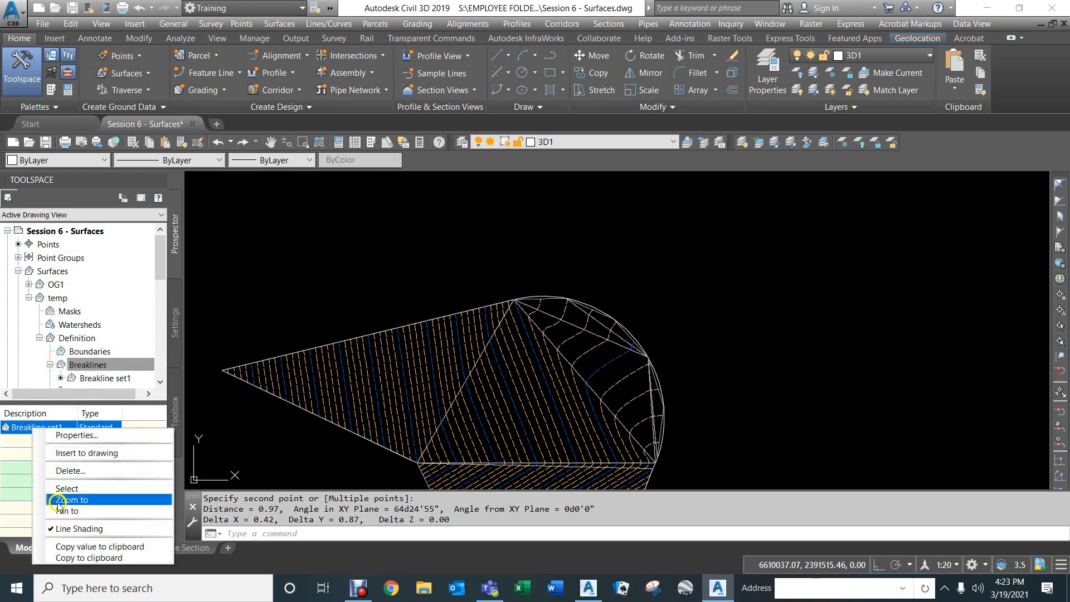
click(66, 471)
click(580, 327)
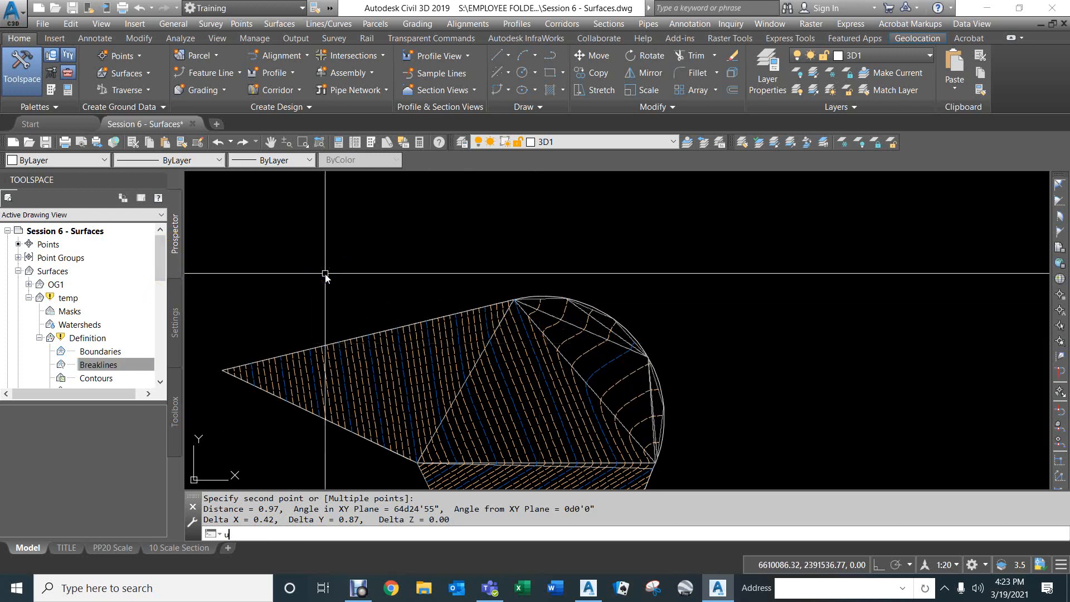
Step: Undo the breakline removal and inspect the individual breaklines contained in Breakline set1
key(Return)
click(129, 288)
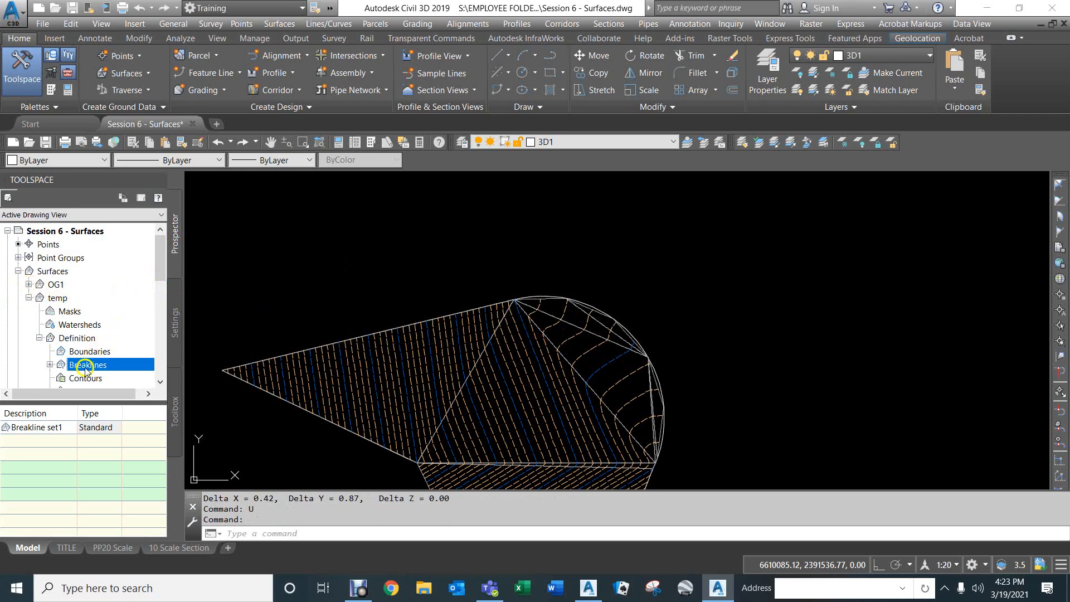
click(50, 365)
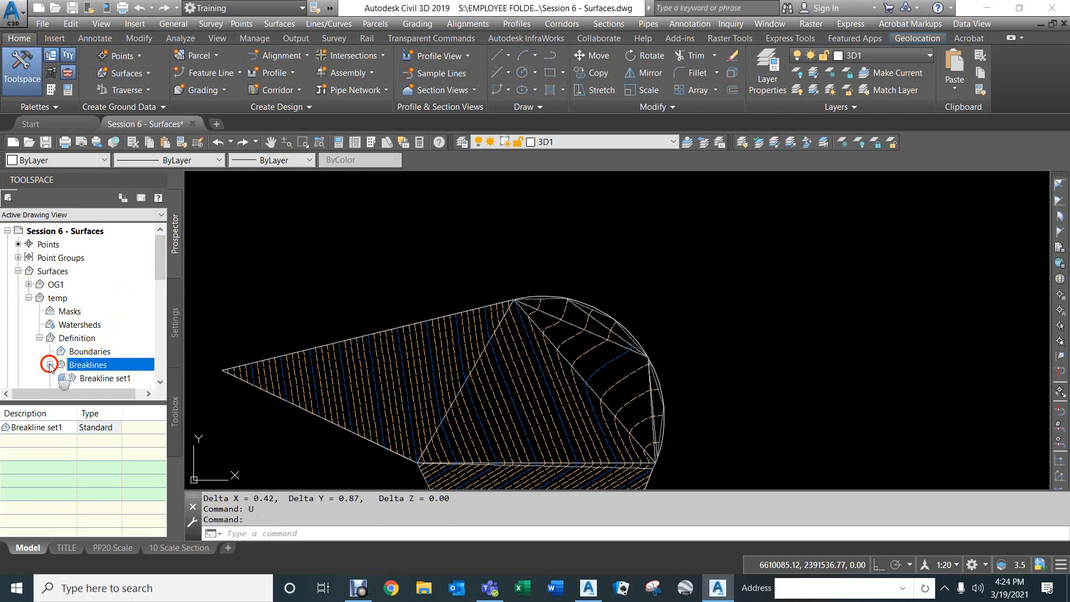
click(80, 378)
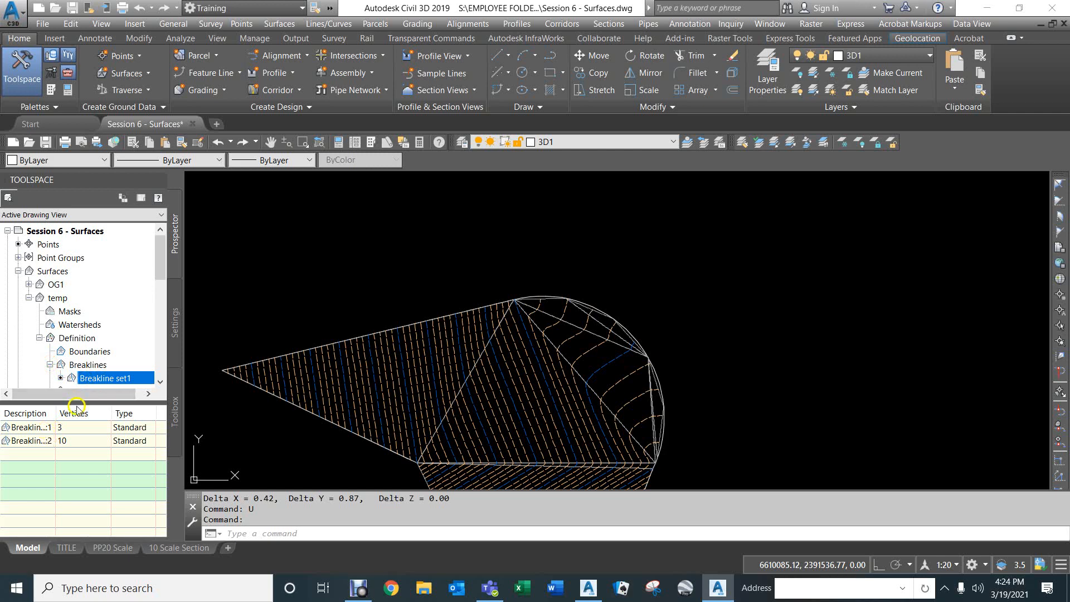
click(101, 369)
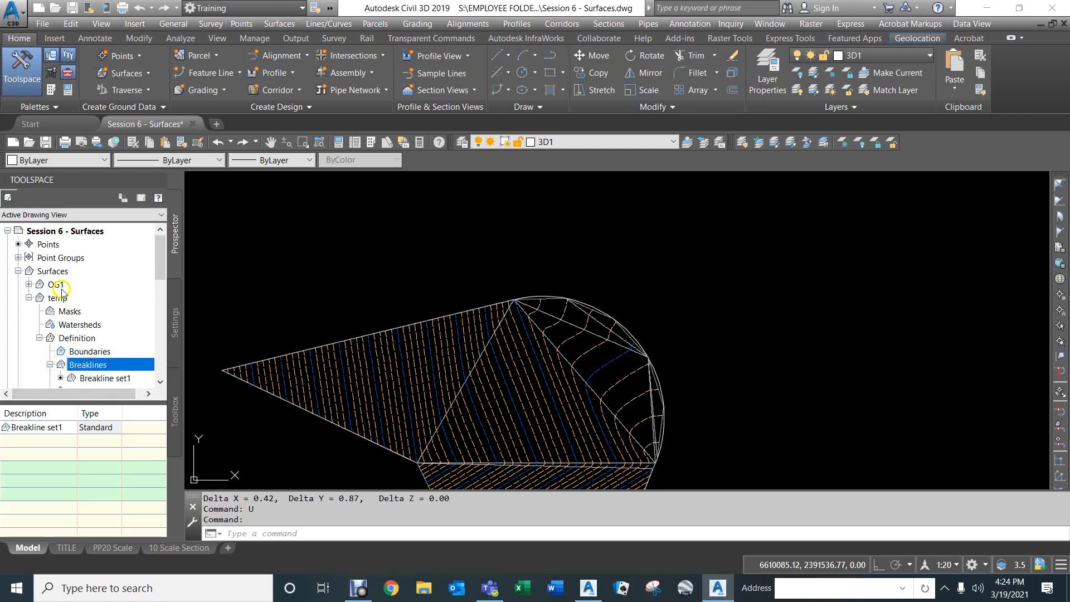
Step: Delete Breakline set1 from the temp surface's definition and set the surface to rebuild automatically
click(24, 426)
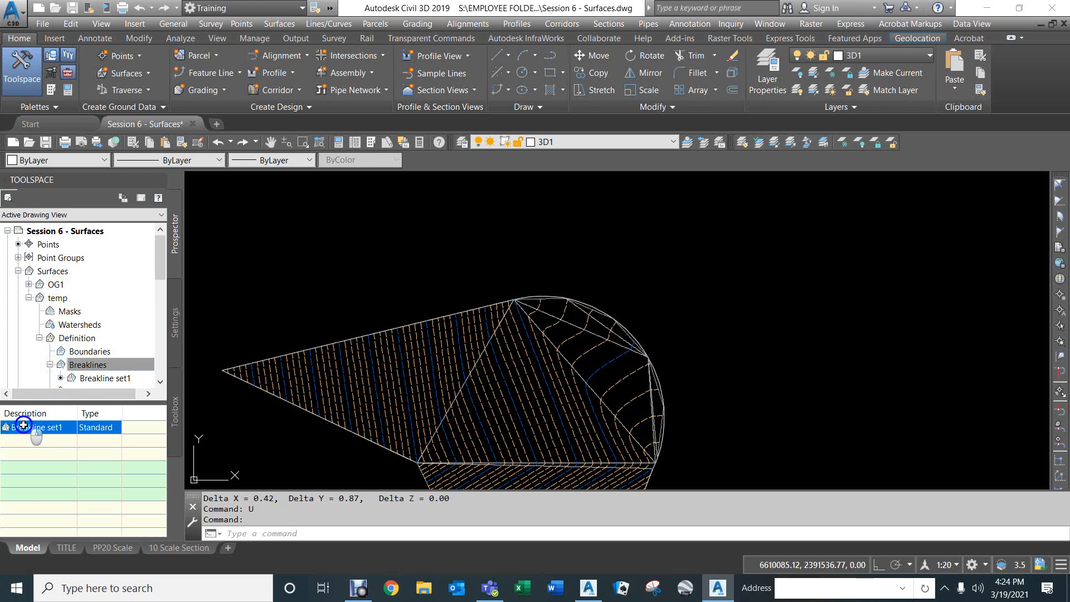
right_click(24, 425)
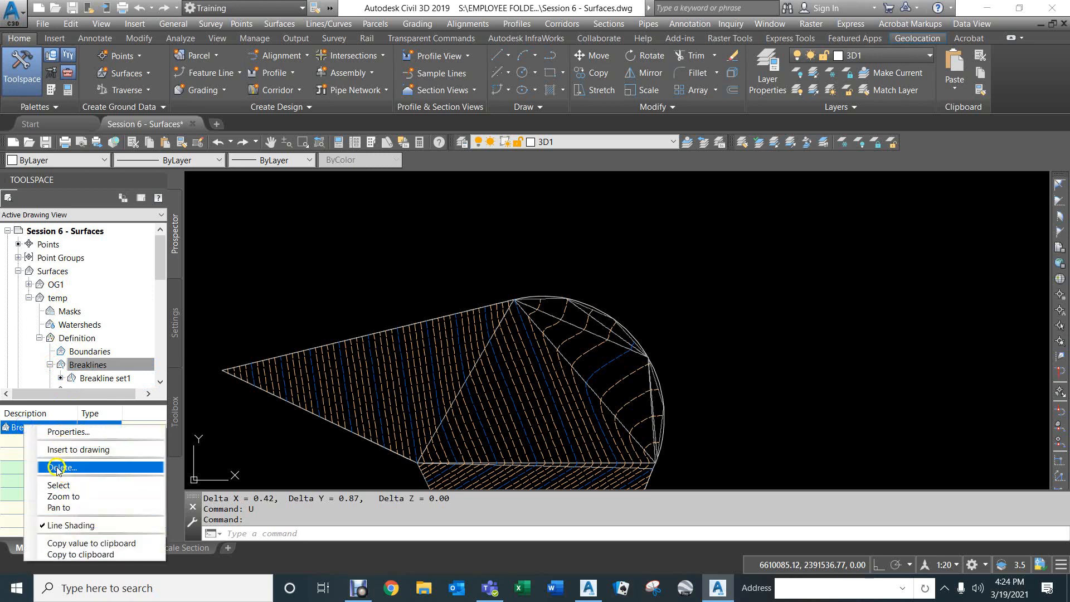
click(58, 468)
click(516, 327)
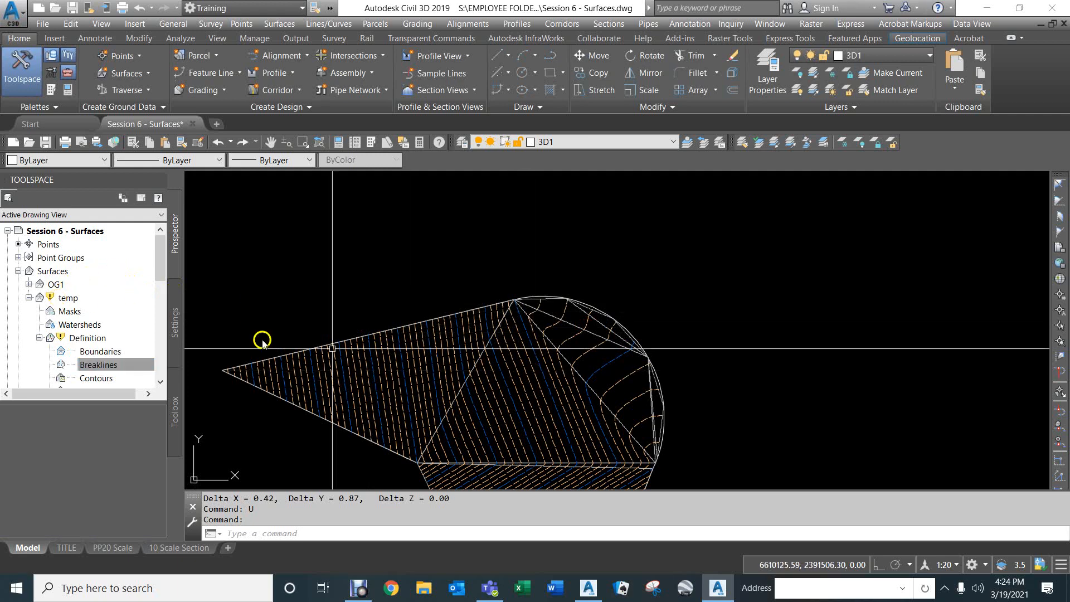
right_click(69, 299)
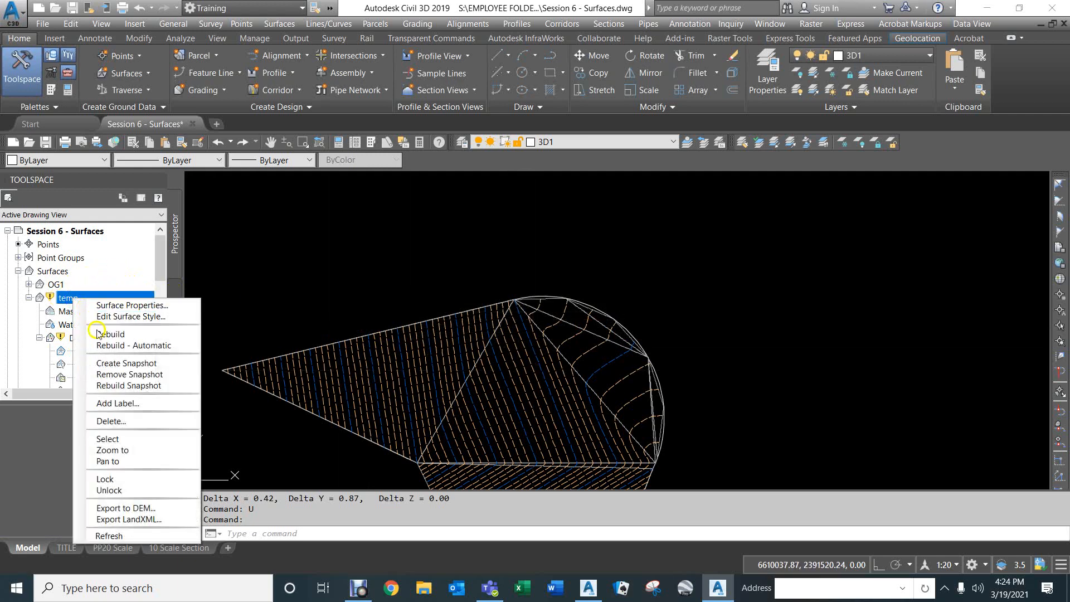
click(113, 346)
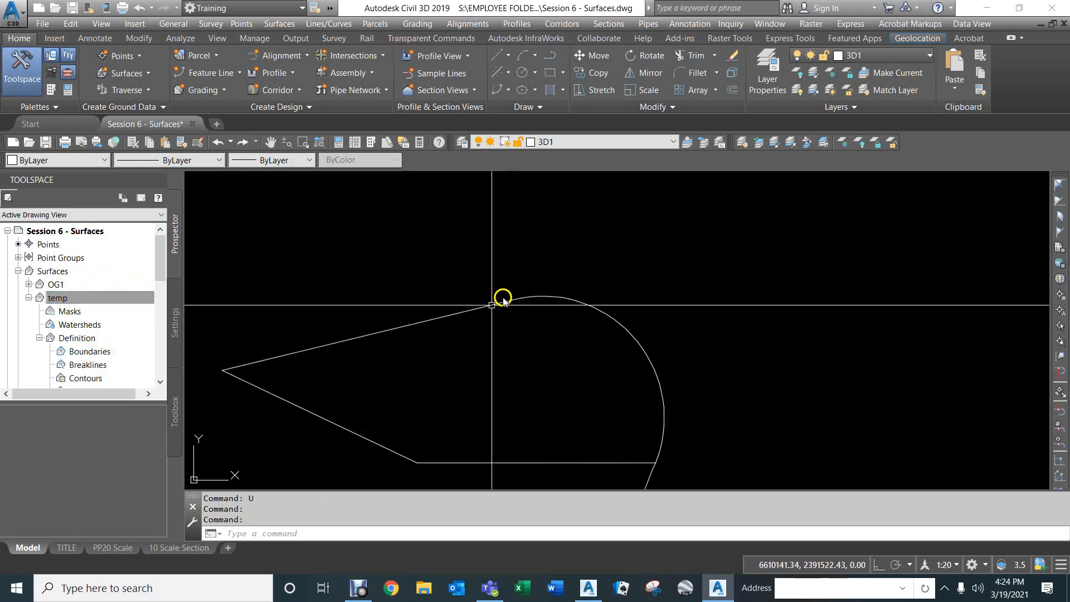
Step: Add both feature lines to the temp surface as standard breaklines with a mid-ordinate distance of .2
click(375, 315)
click(271, 412)
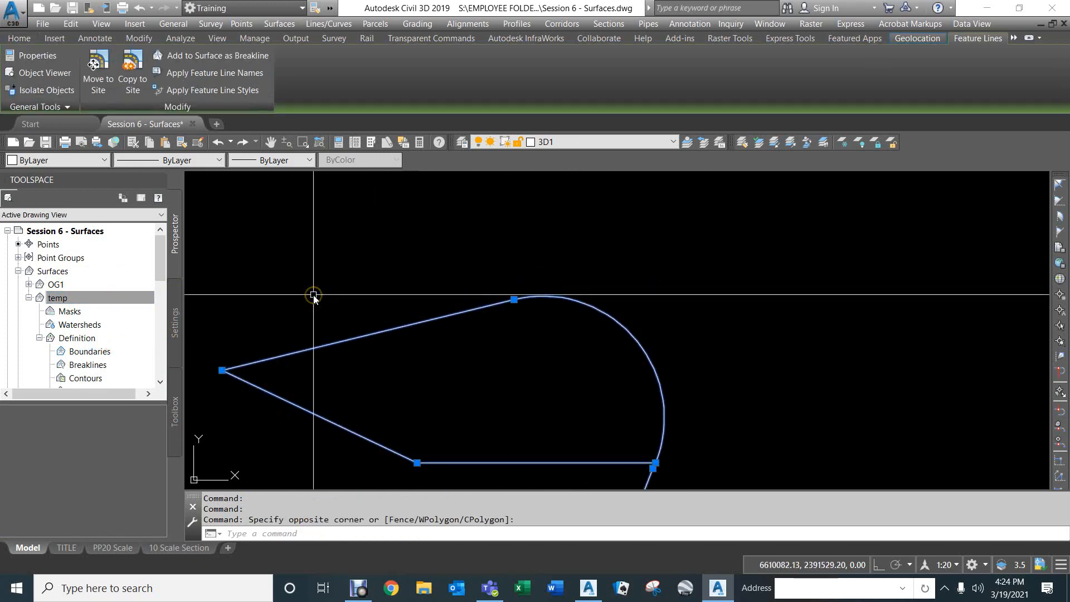
click(147, 311)
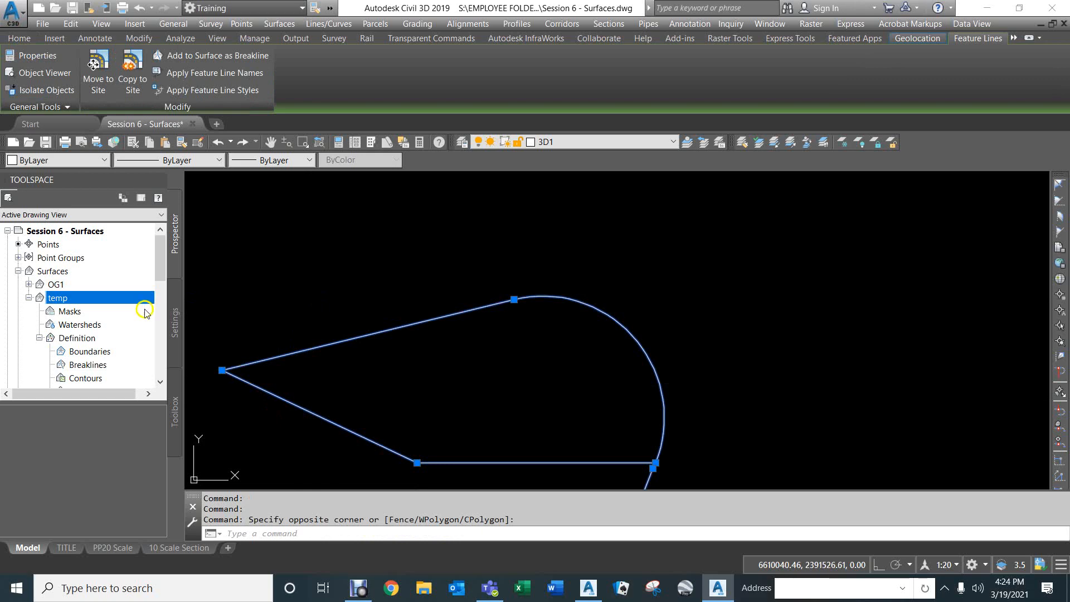
right_click(86, 366)
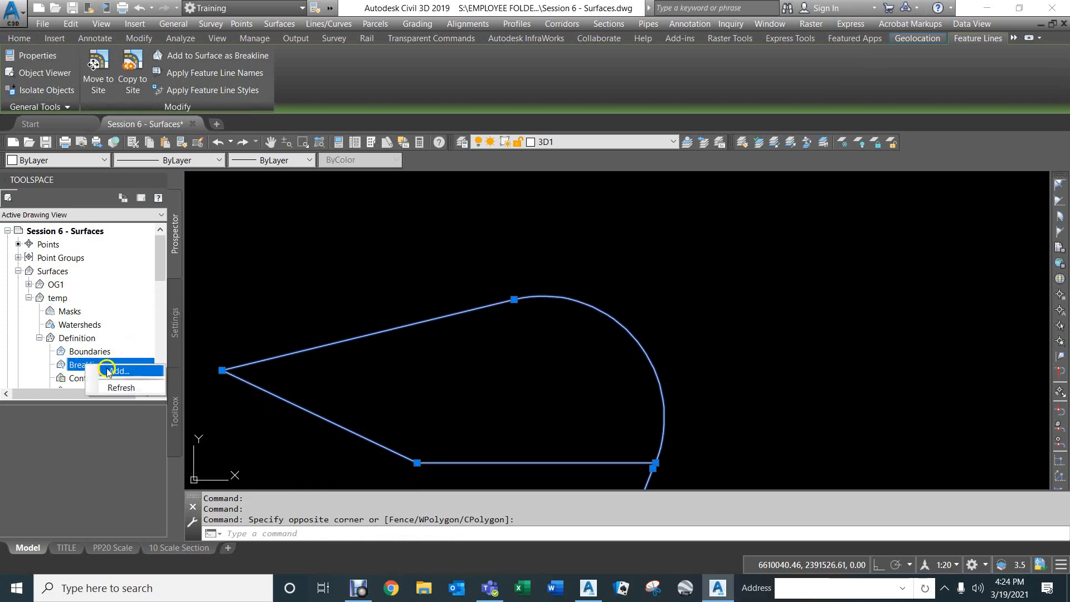
click(113, 373)
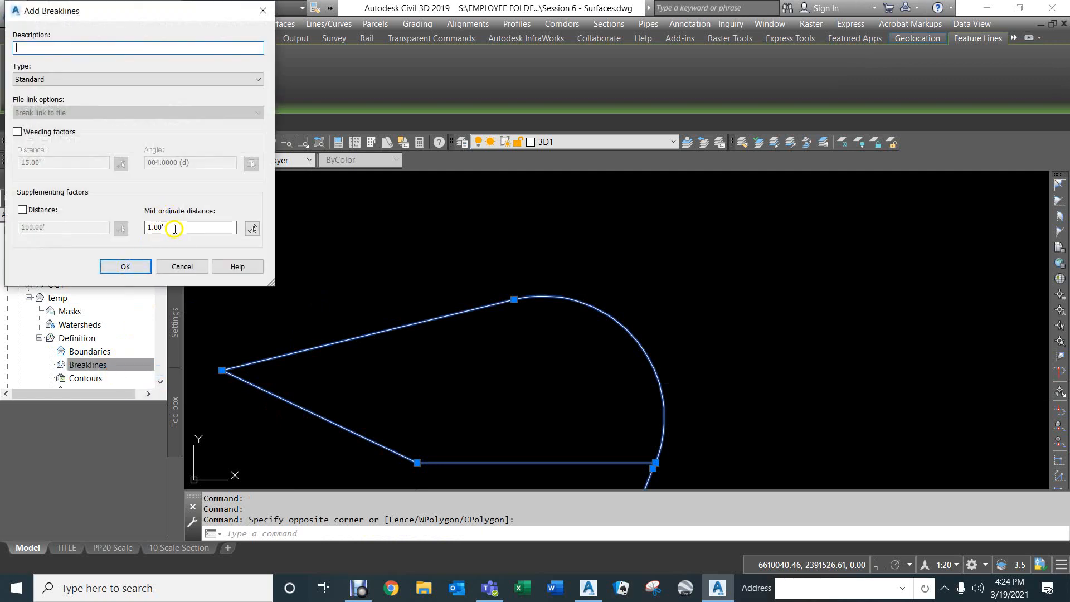
drag(175, 229, 121, 217)
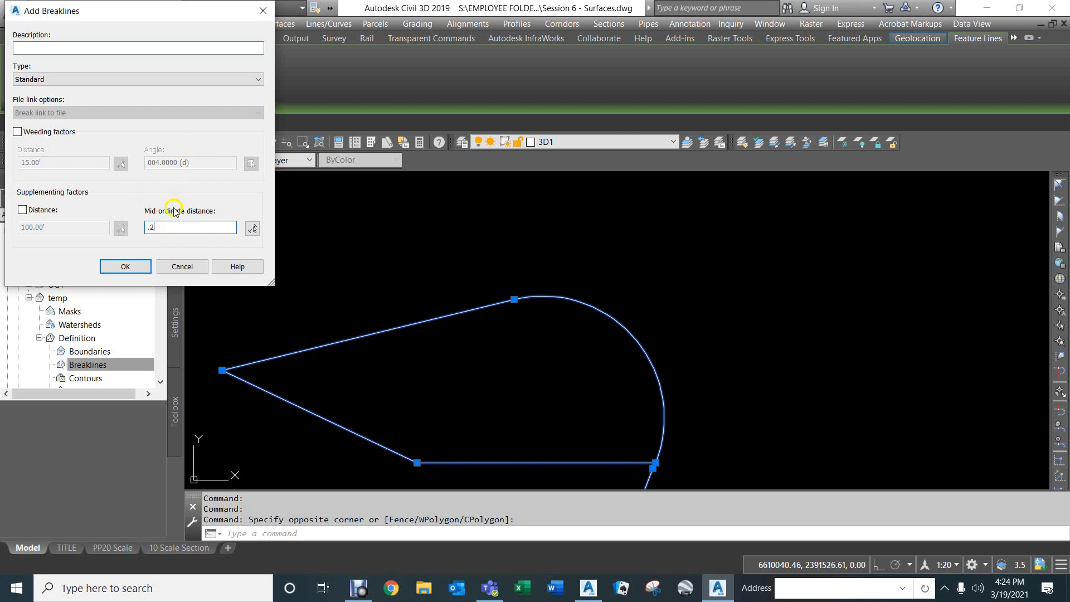
click(126, 267)
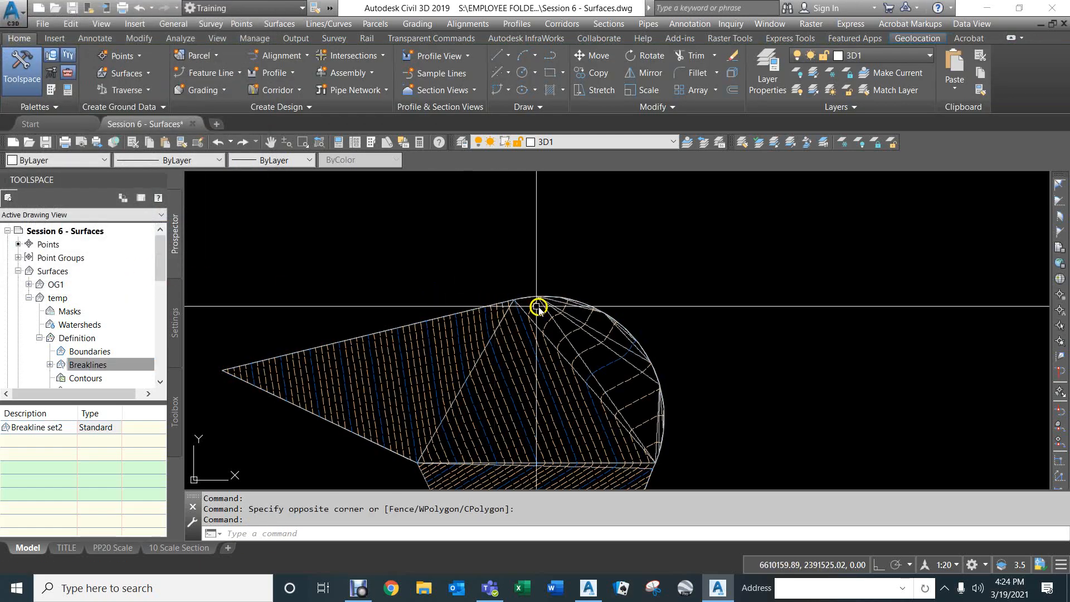
Step: Check the triangulation along the arc and remove Breakline set2 from the temp surface's definition
scroll(572, 304, up, 8)
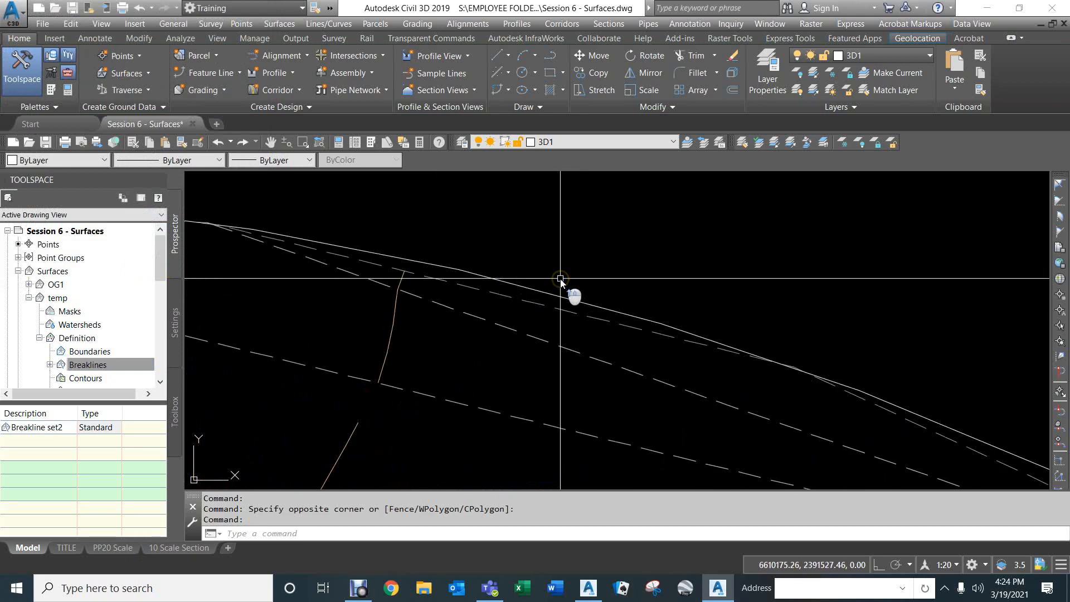
scroll(523, 299, down, 5)
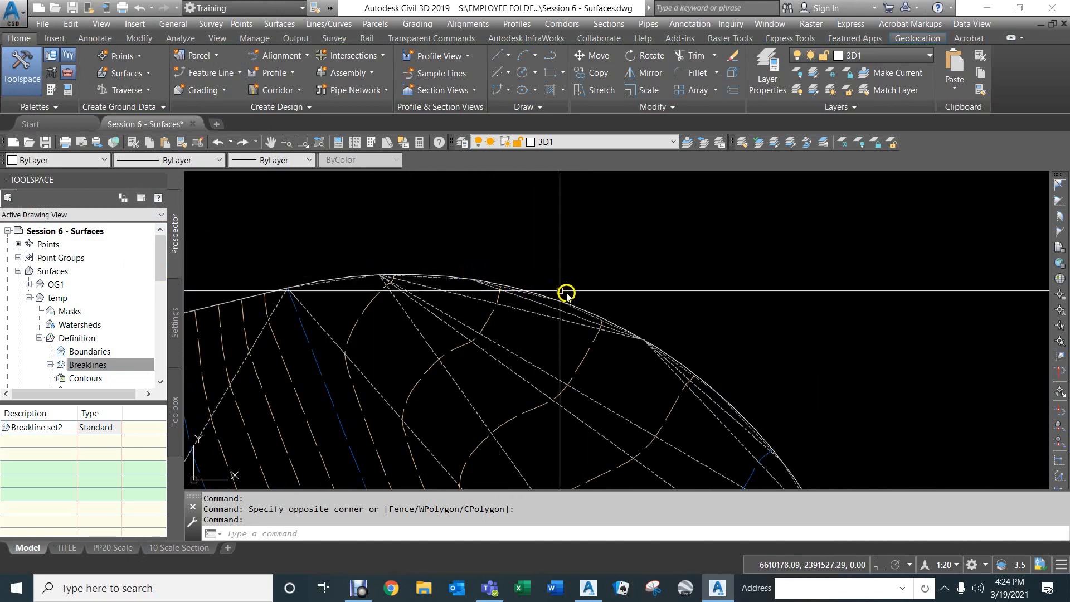
scroll(656, 340, down, 3)
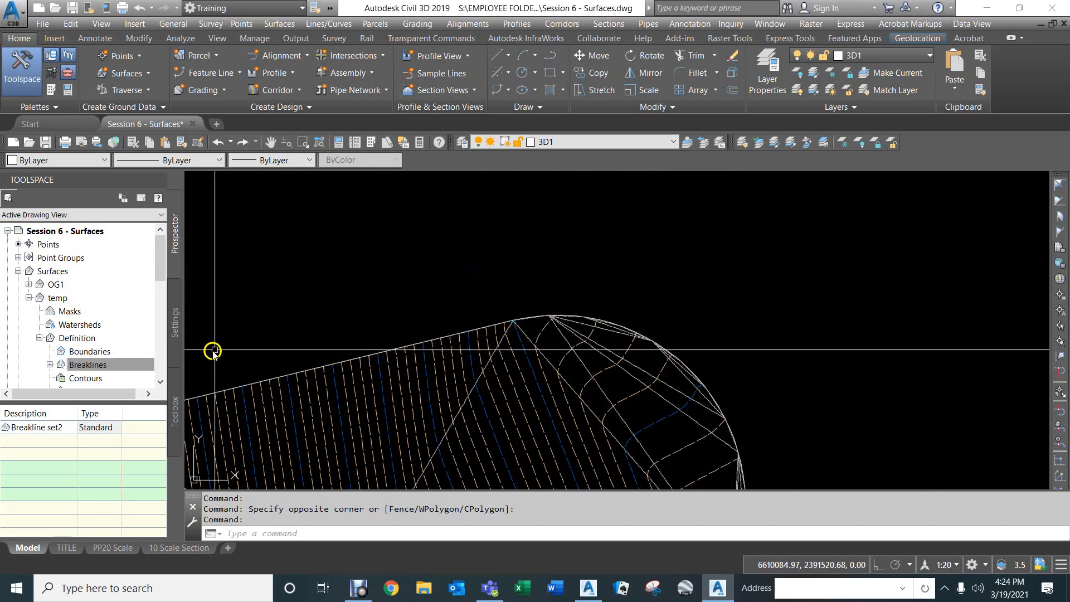
right_click(43, 427)
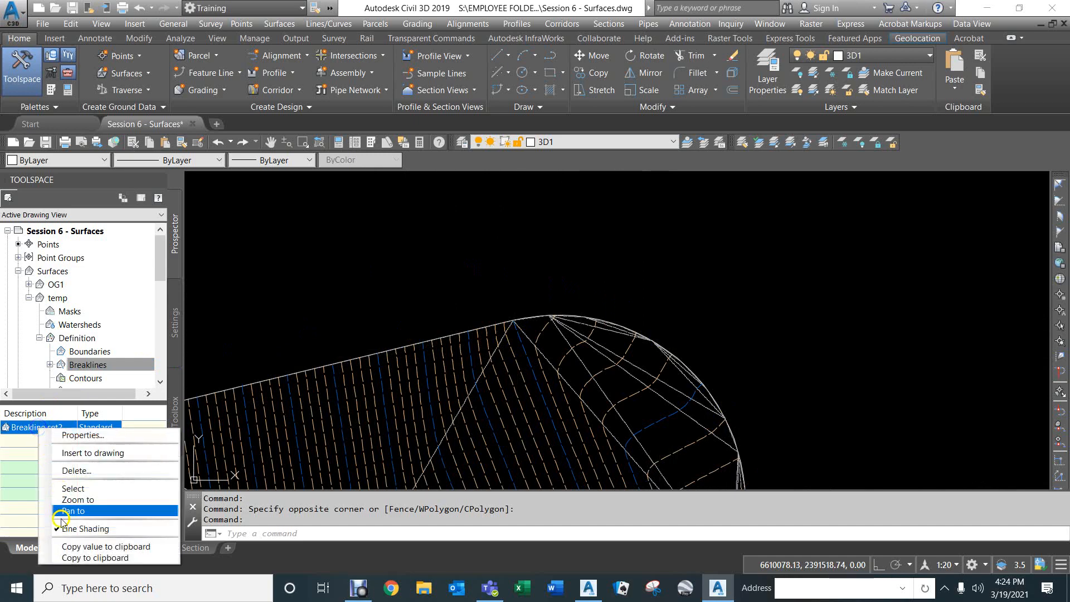
click(75, 470)
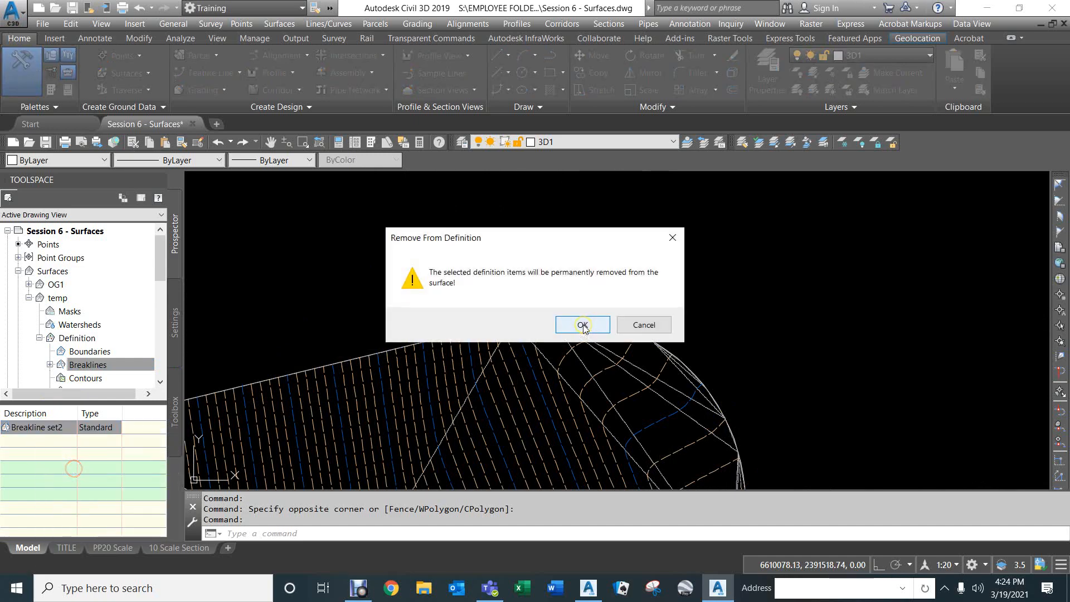
click(513, 323)
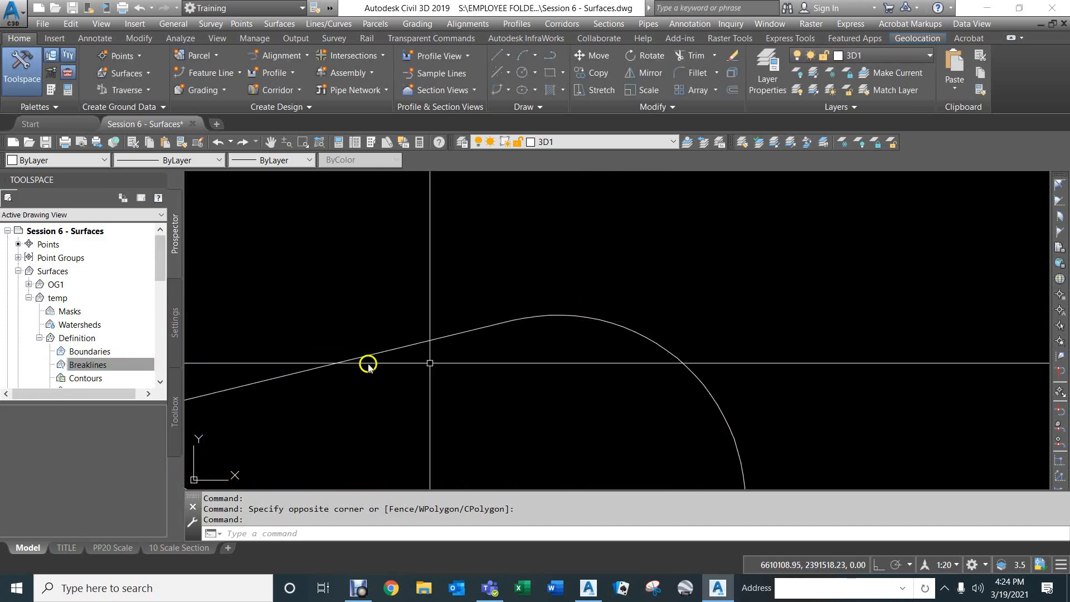
Step: Add both feature lines to the temp surface as standard breaklines with a mid-ordinate distance of .01
scroll(564, 306, down, 3)
click(533, 301)
click(471, 376)
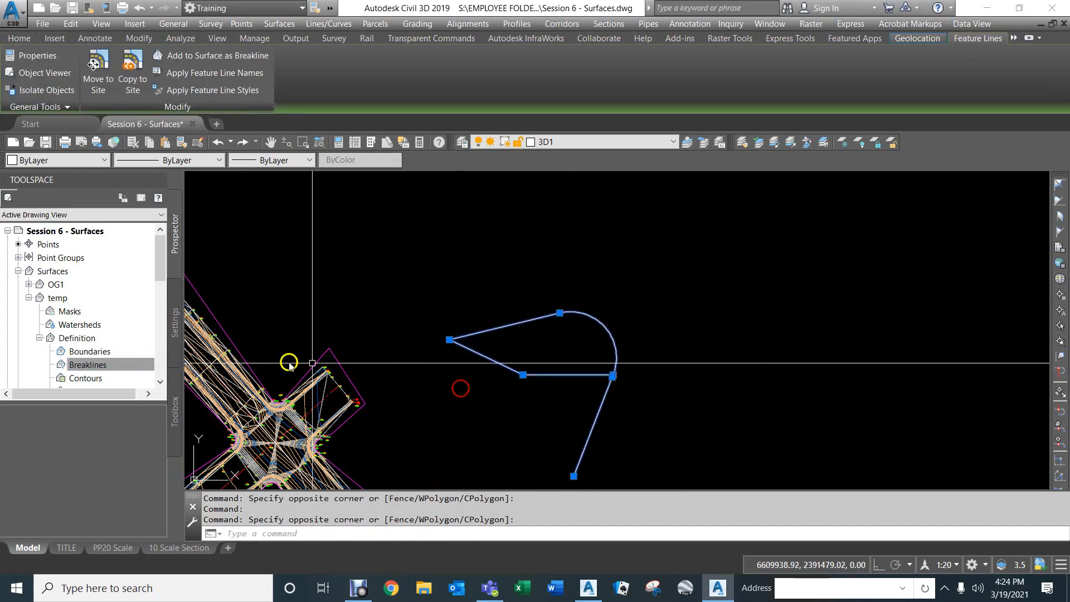
right_click(84, 366)
click(114, 372)
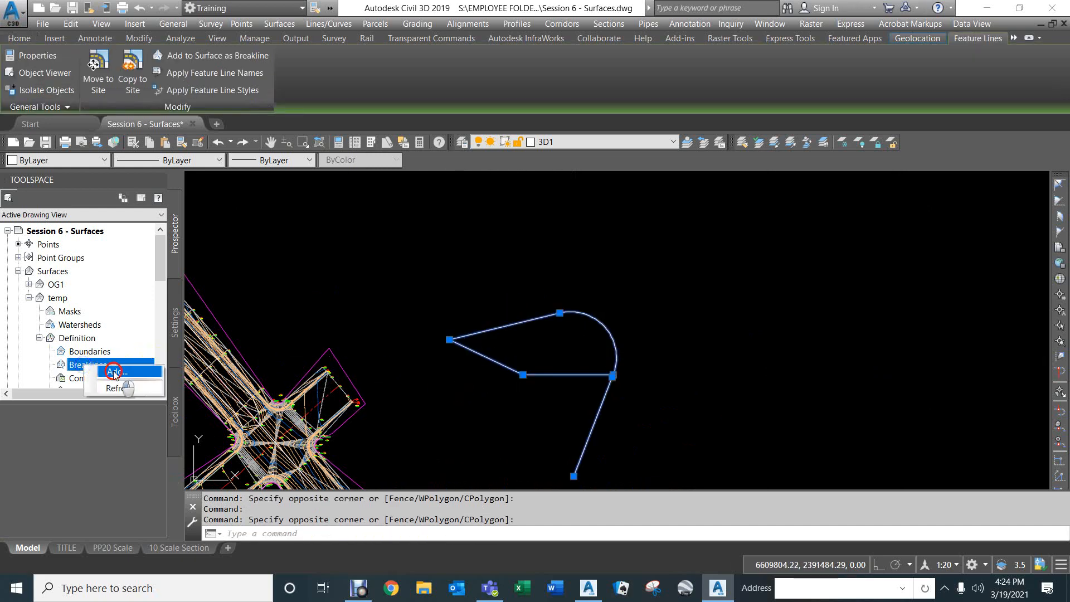
drag(176, 230, 142, 233)
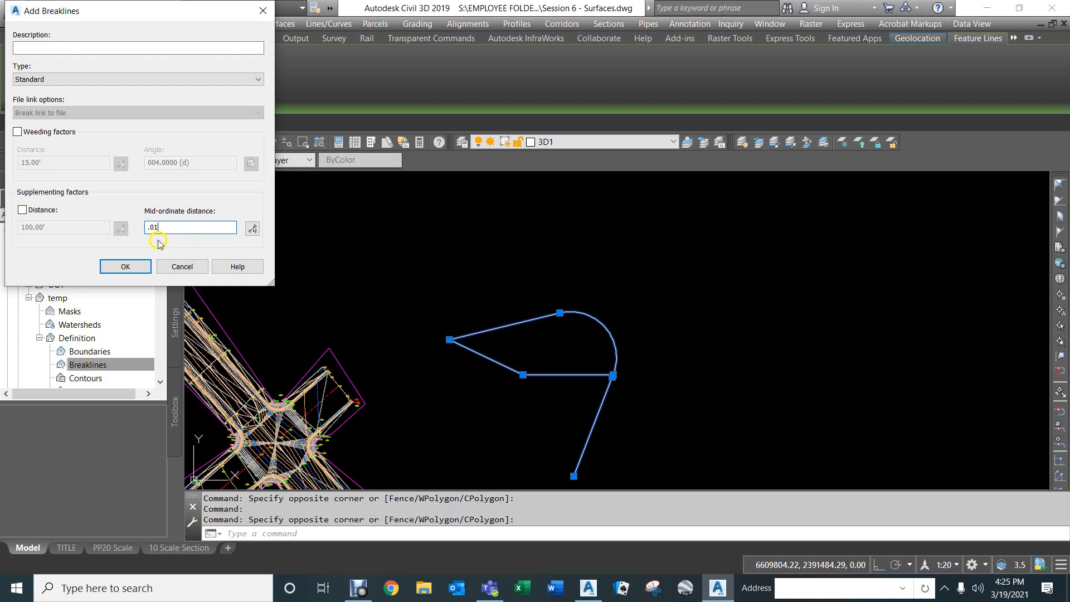
text(.01)
click(124, 267)
Step: Examine how closely the temp surface's triangulation follows the arc, regenerating the display to see the curve smoothly
scroll(645, 305, up, 6)
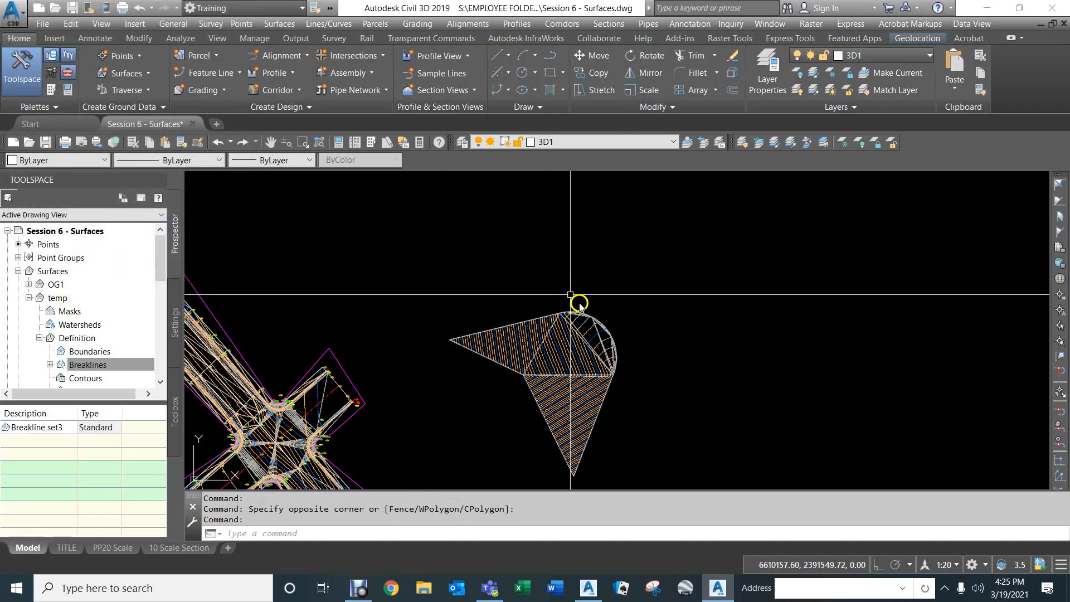
scroll(470, 337, up, 2)
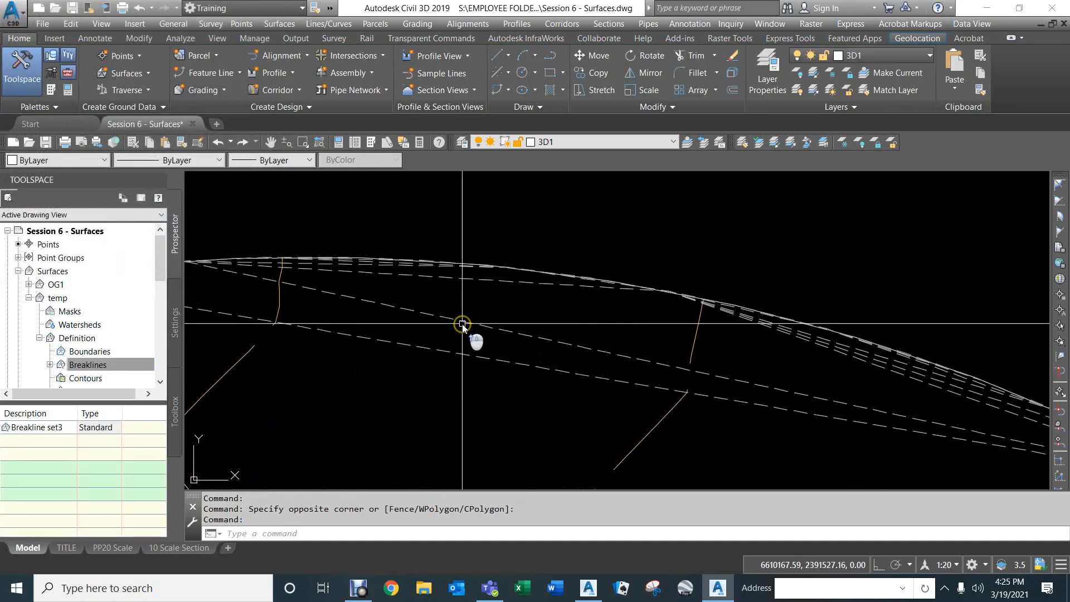
scroll(368, 249, up, 2)
scroll(368, 247, down, 1)
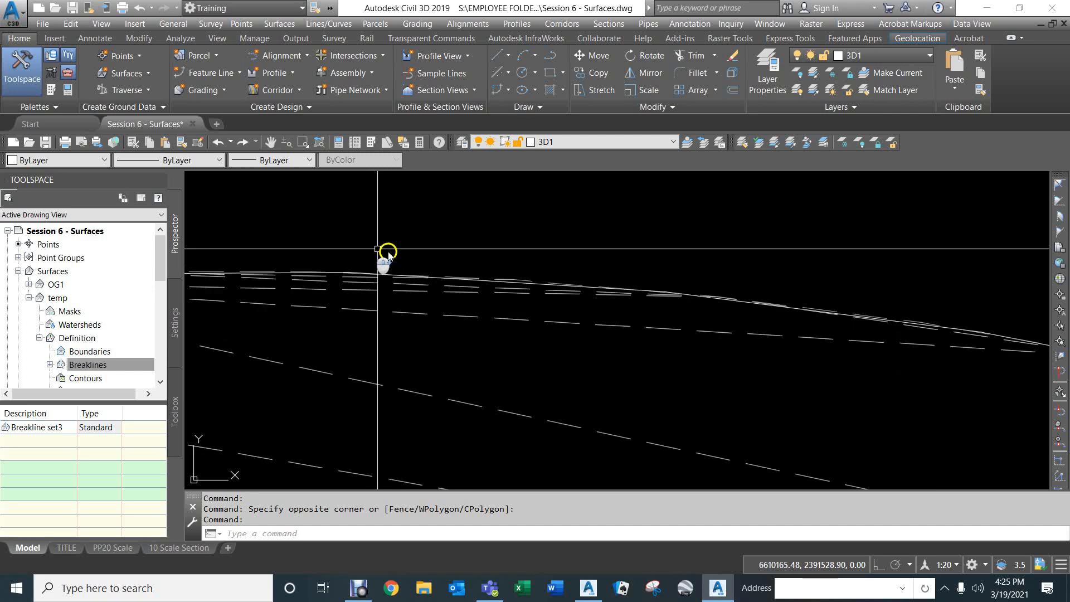
text(re)
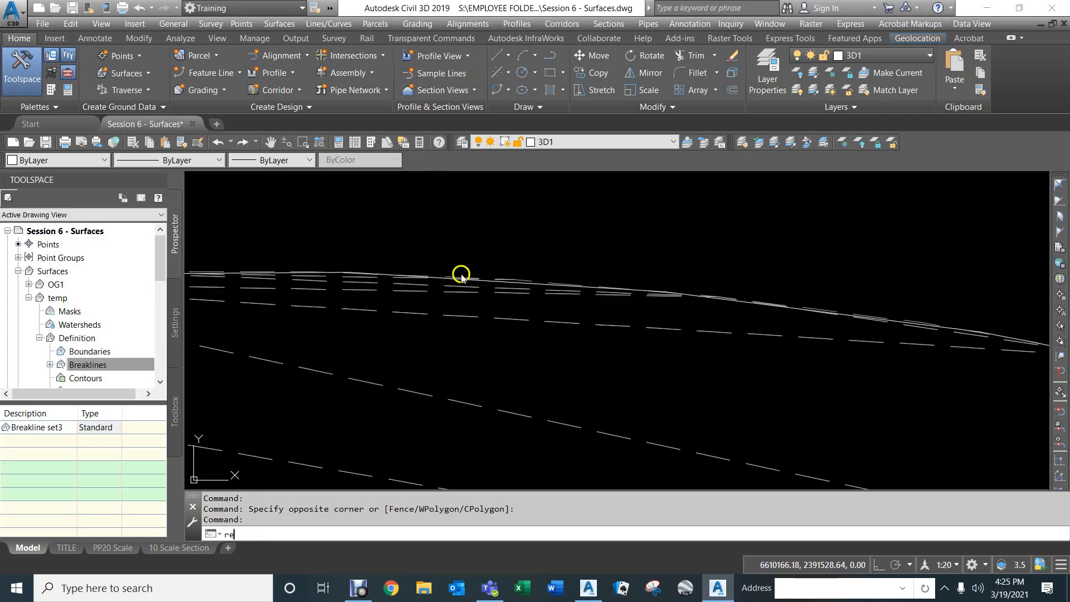
key(Return)
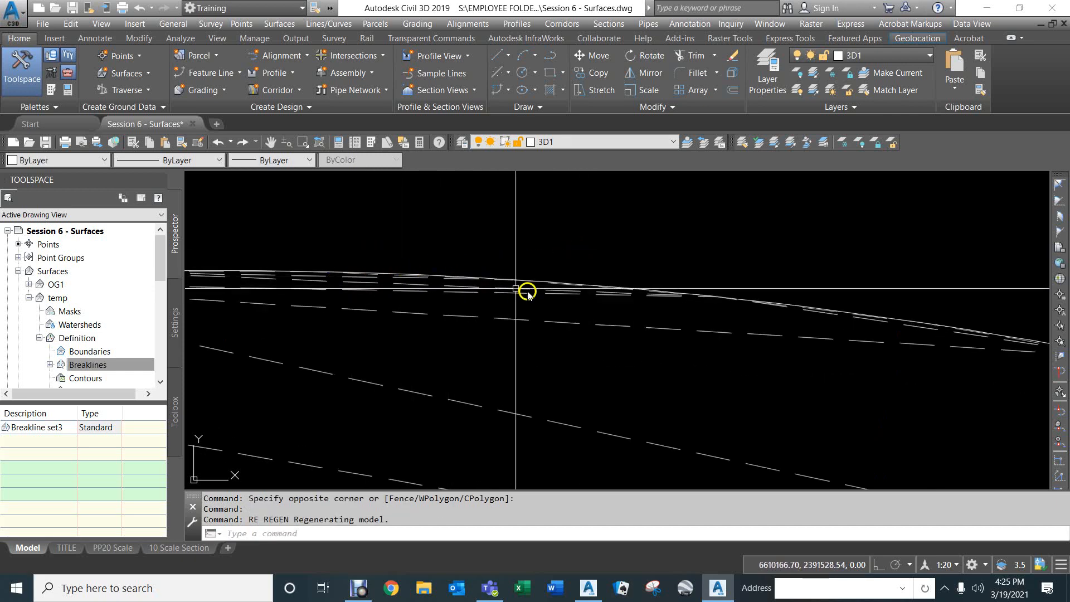
scroll(599, 306, down, 2)
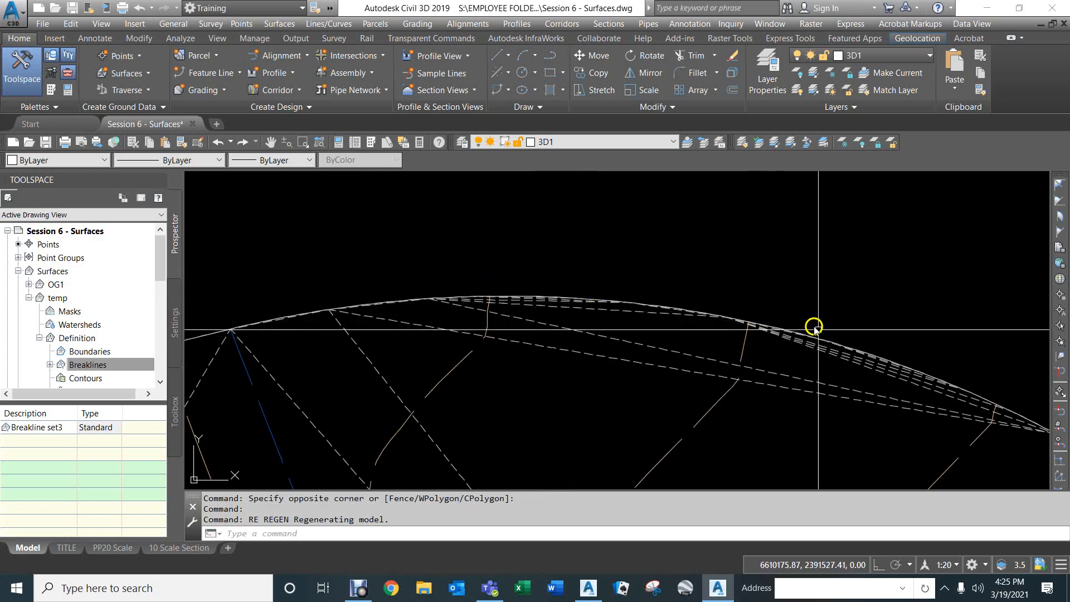
scroll(590, 255, up, 3)
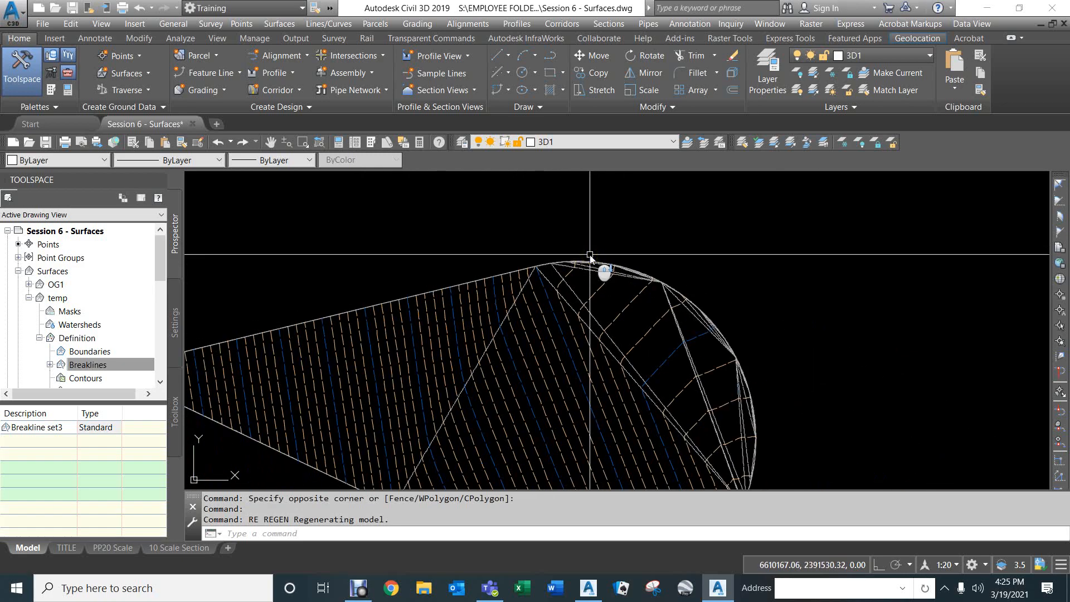
scroll(589, 255, down, 2)
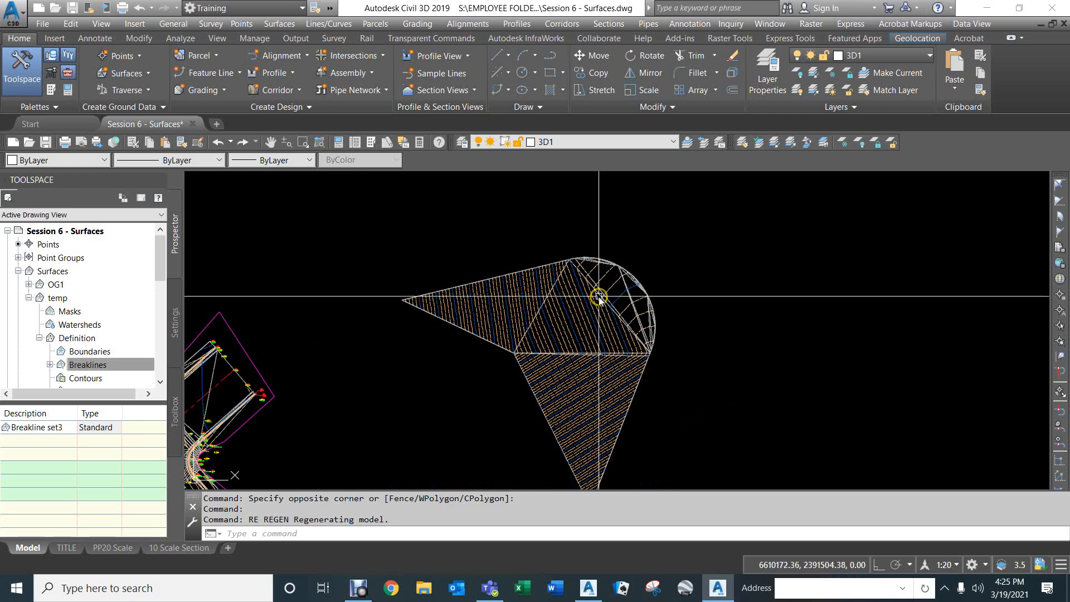
Step: Draw a feature line about 62.6' long from near the arc's center at elevation 102 to the surface's inner corner at elevation 103
click(208, 73)
click(210, 99)
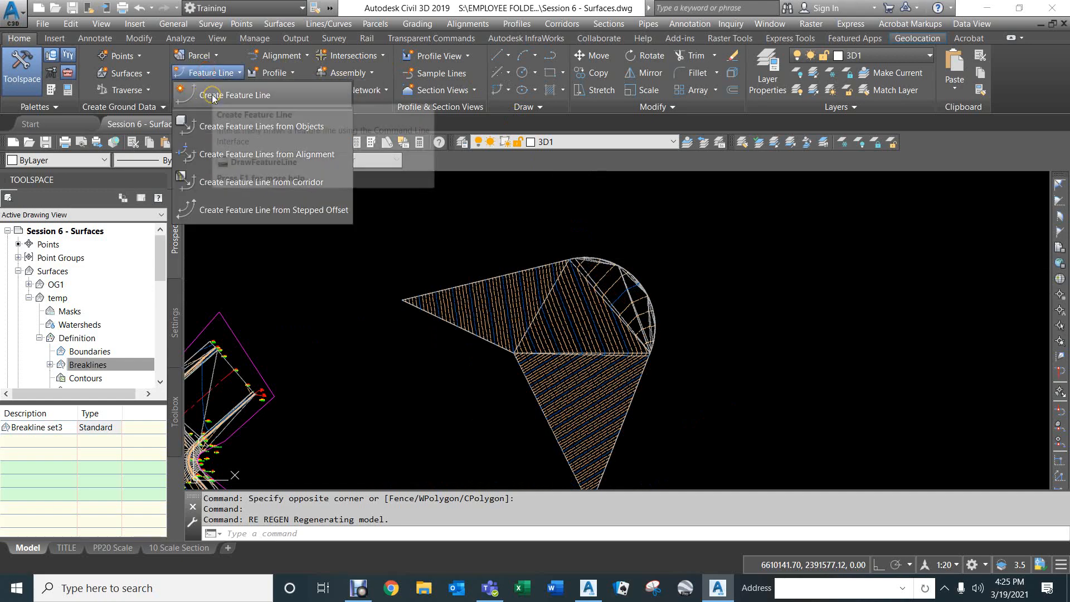
click(64, 361)
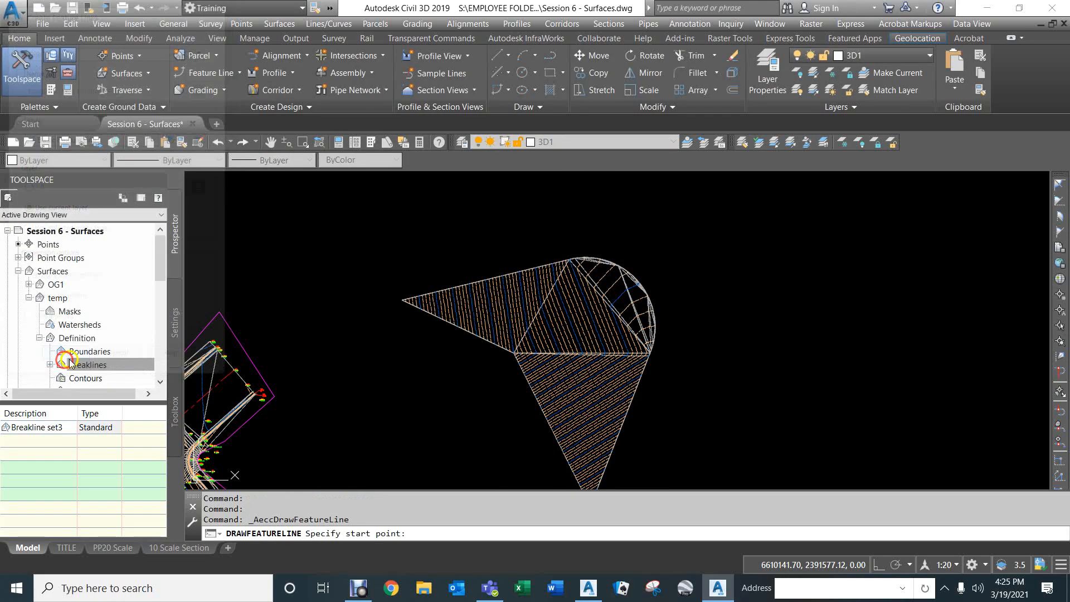
click(601, 305)
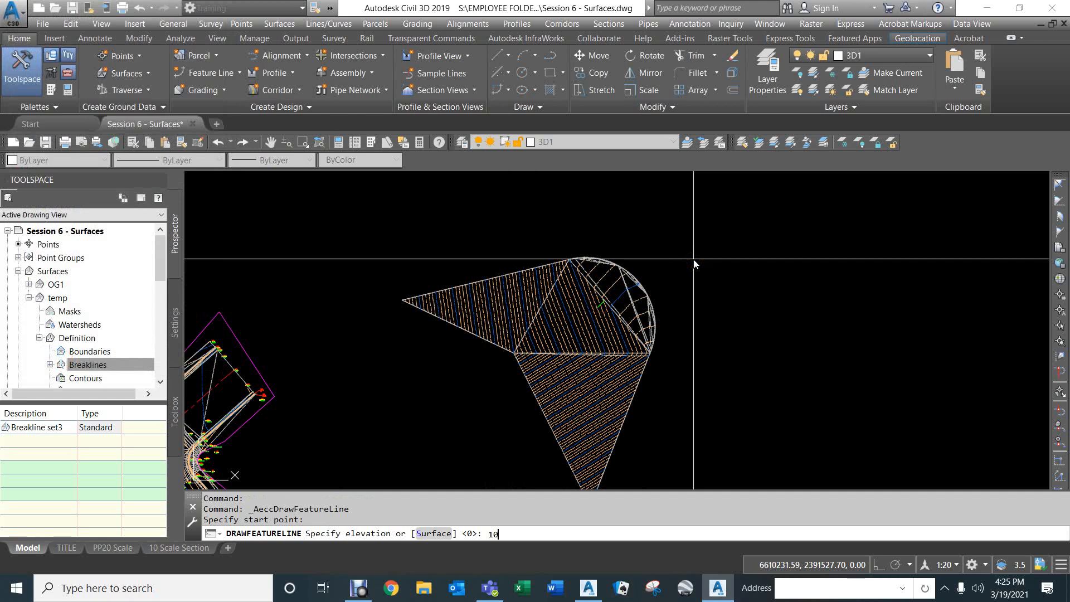
key(Return)
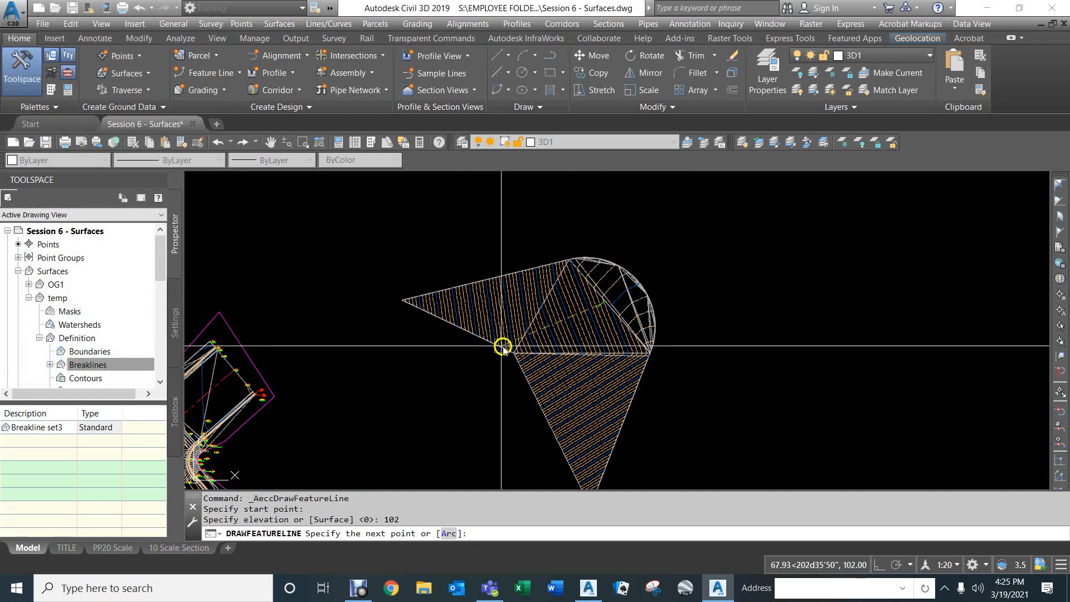
text(end)
key(Return)
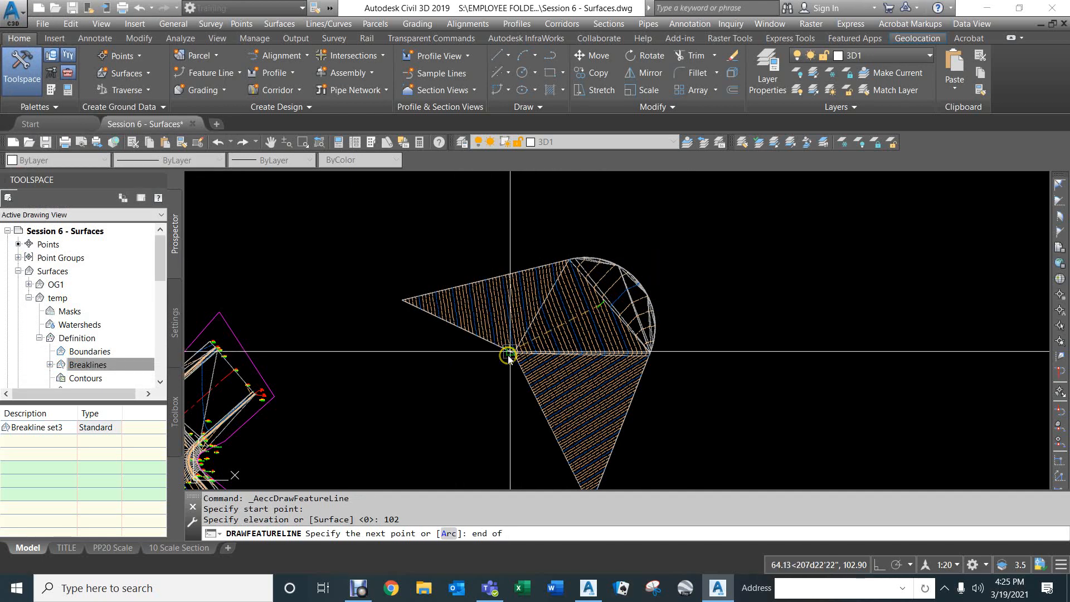
scroll(511, 361, up, 4)
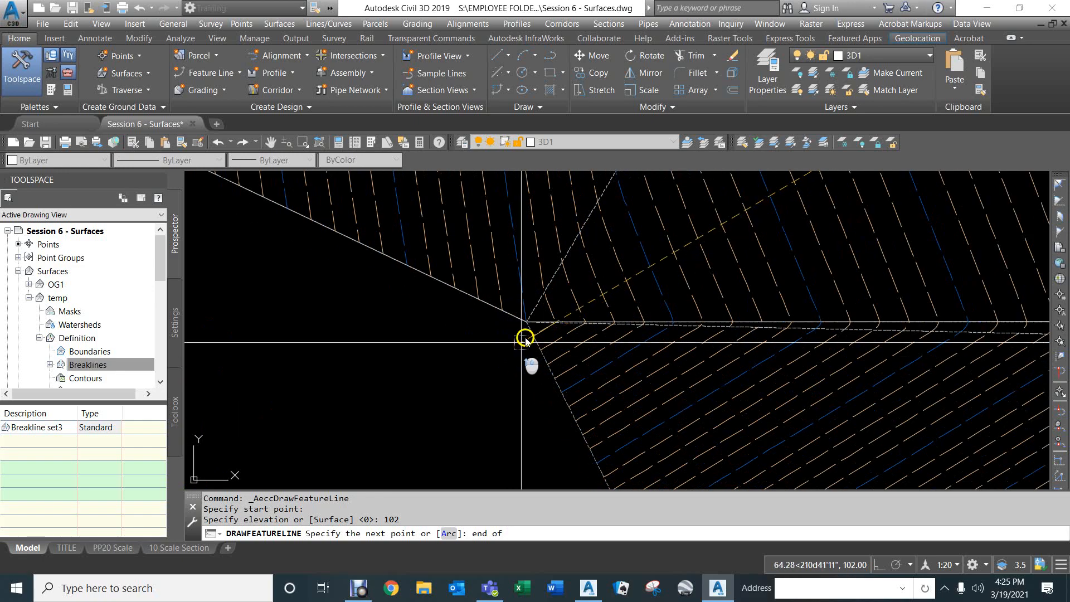
click(524, 328)
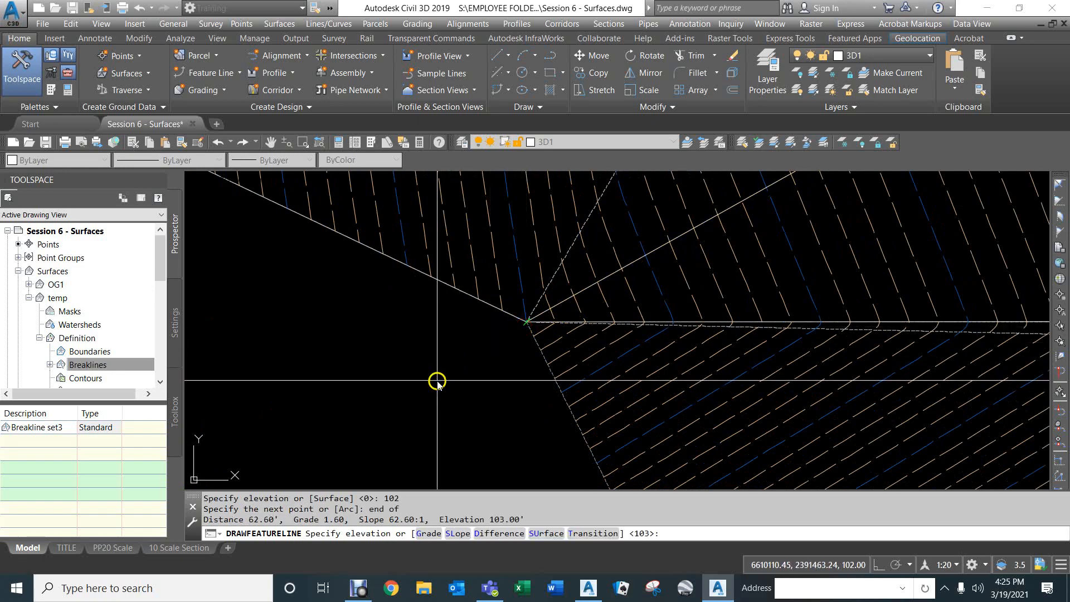
key(Return)
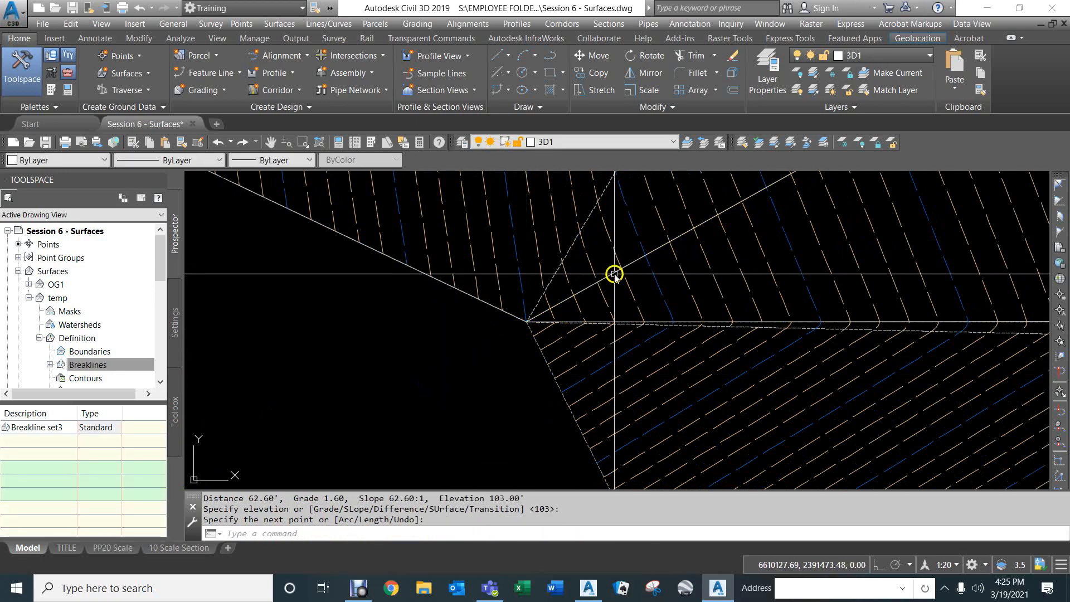
key(Return)
Step: Add the new feature line to the temp surface as a standard breakline with a mid-ordinate distance of 1.00'
scroll(365, 316, down, 5)
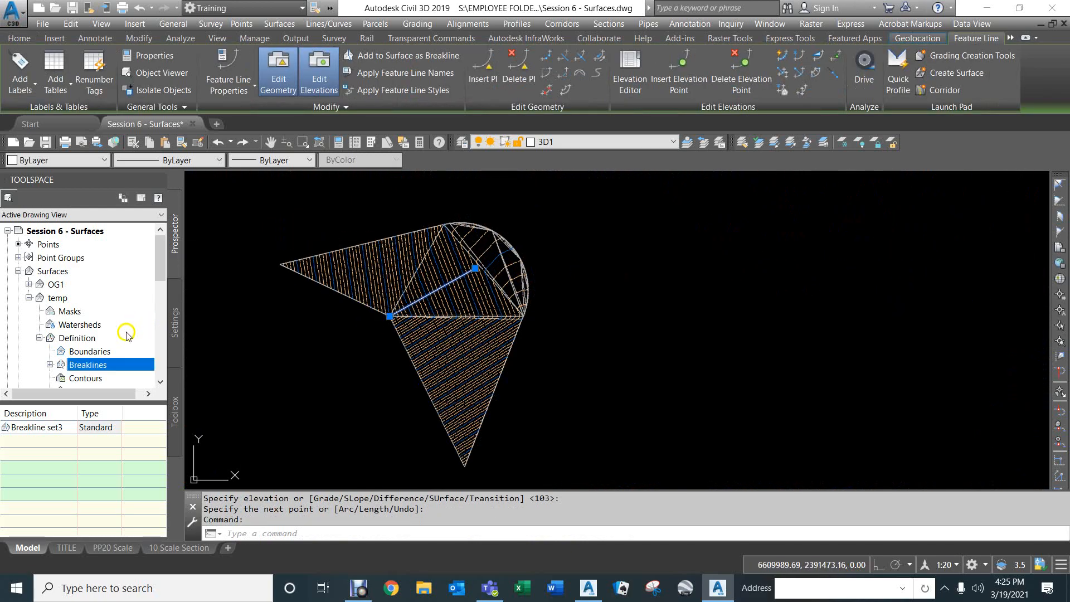
right_click(81, 369)
click(109, 372)
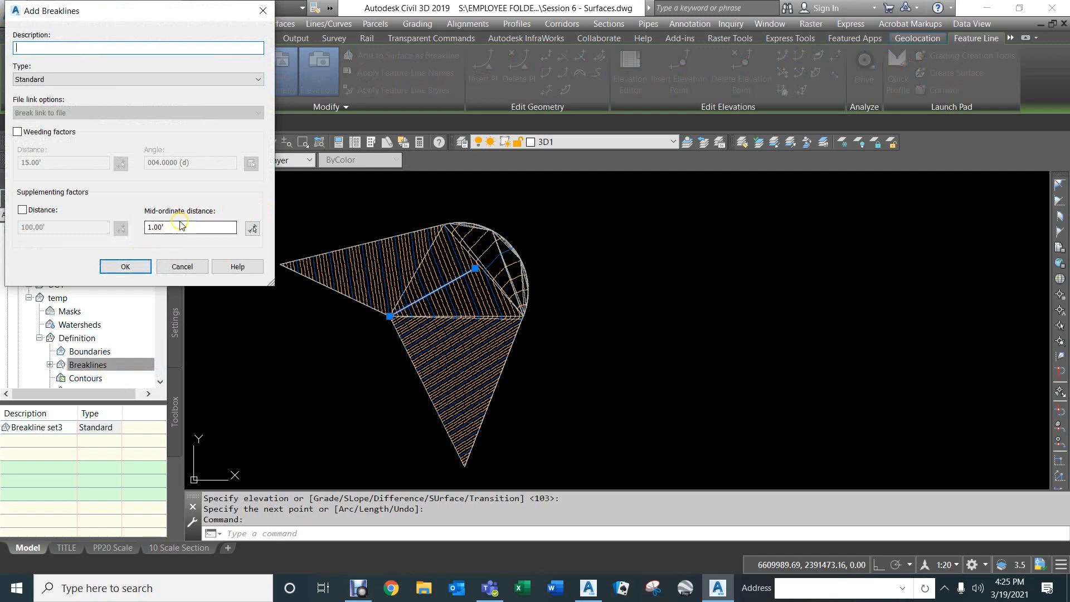
click(126, 266)
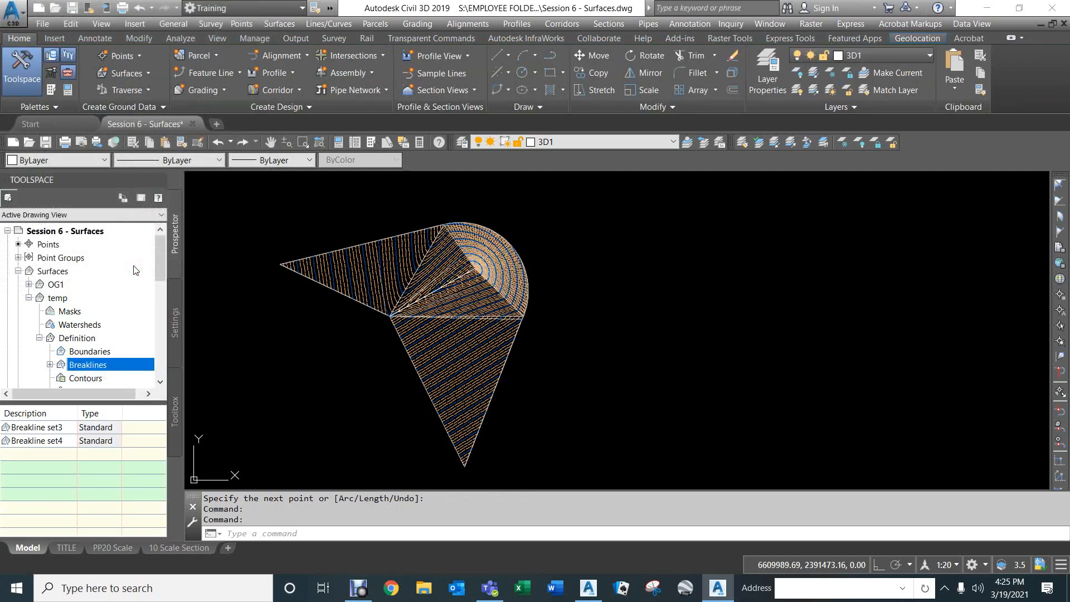
Step: Draw a three-point arc in the empty space beside the surface's curved edge
scroll(489, 247, up, 5)
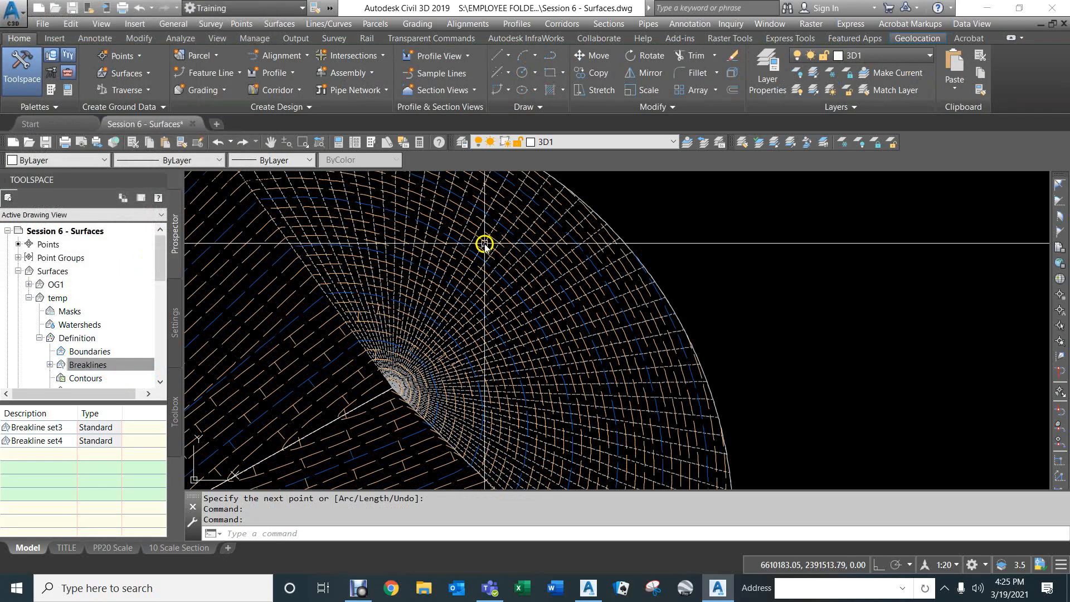
scroll(456, 308, up, 1)
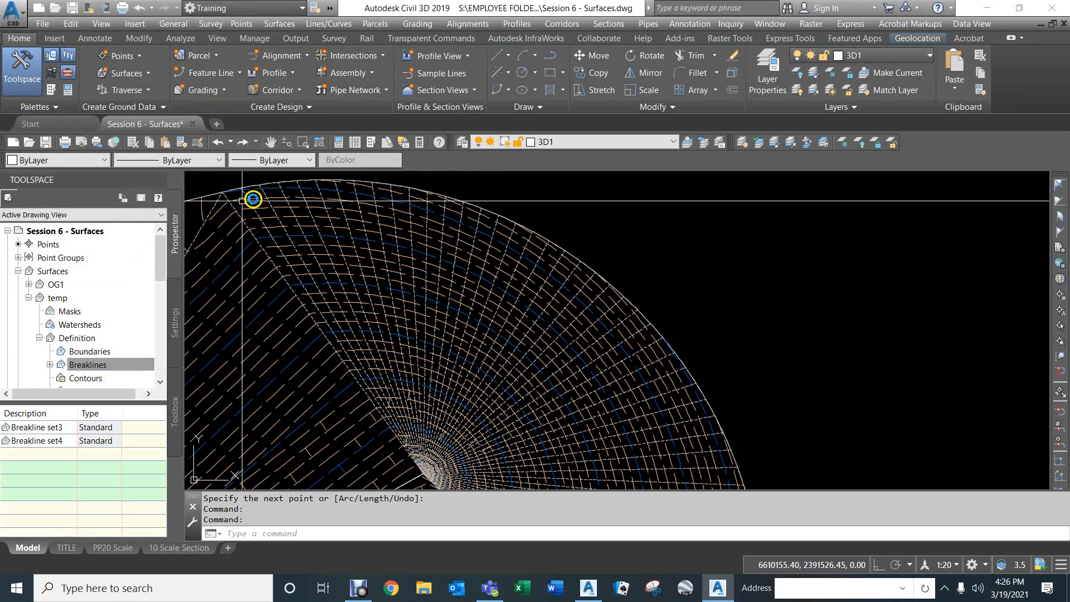
scroll(637, 329, up, 2)
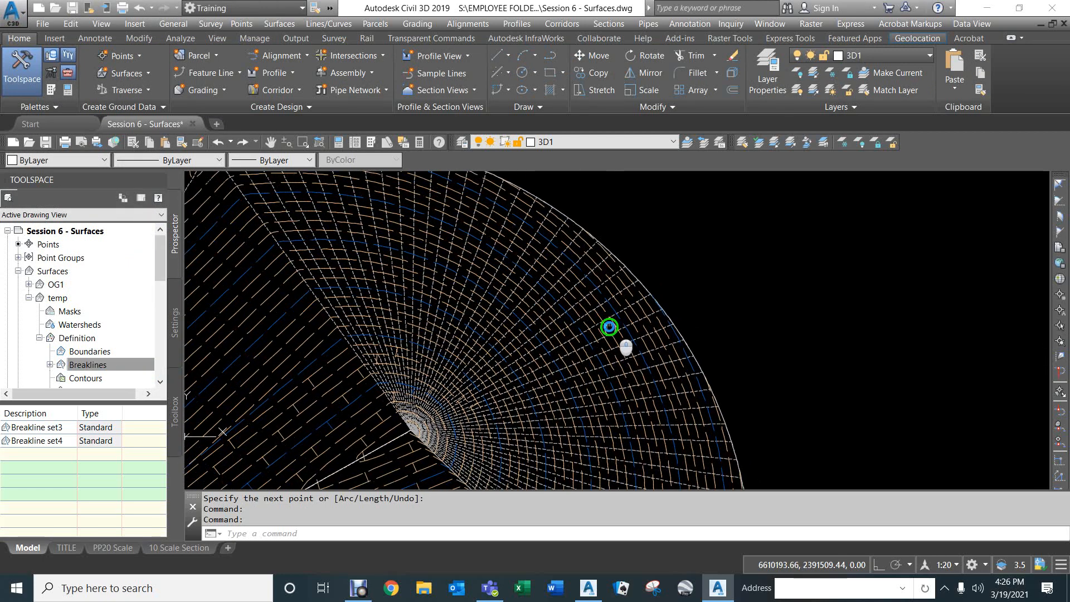
scroll(619, 312, down, 1)
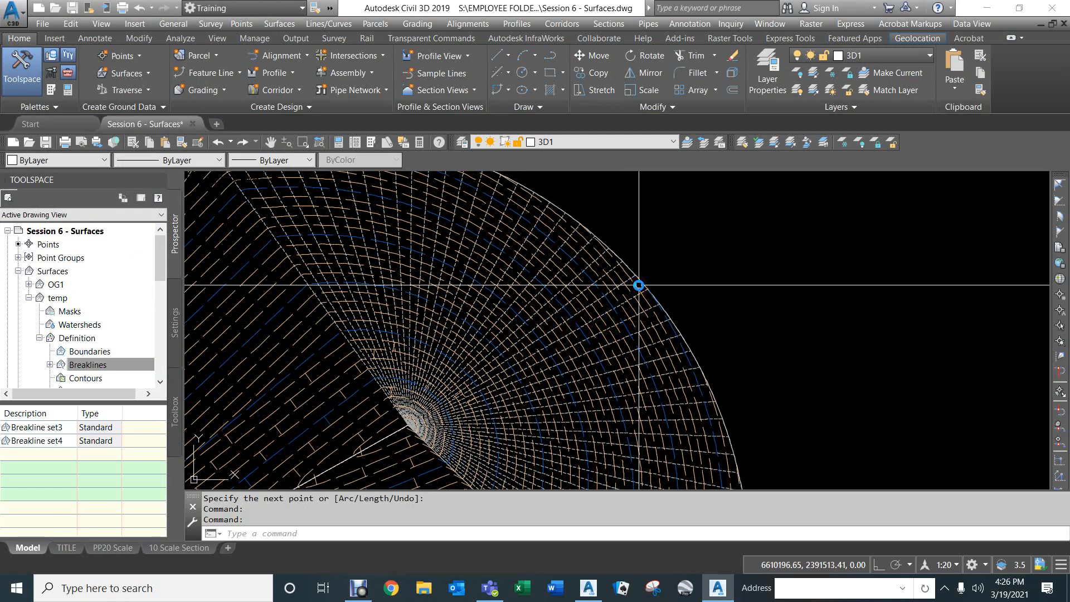
mouse_move(639, 286)
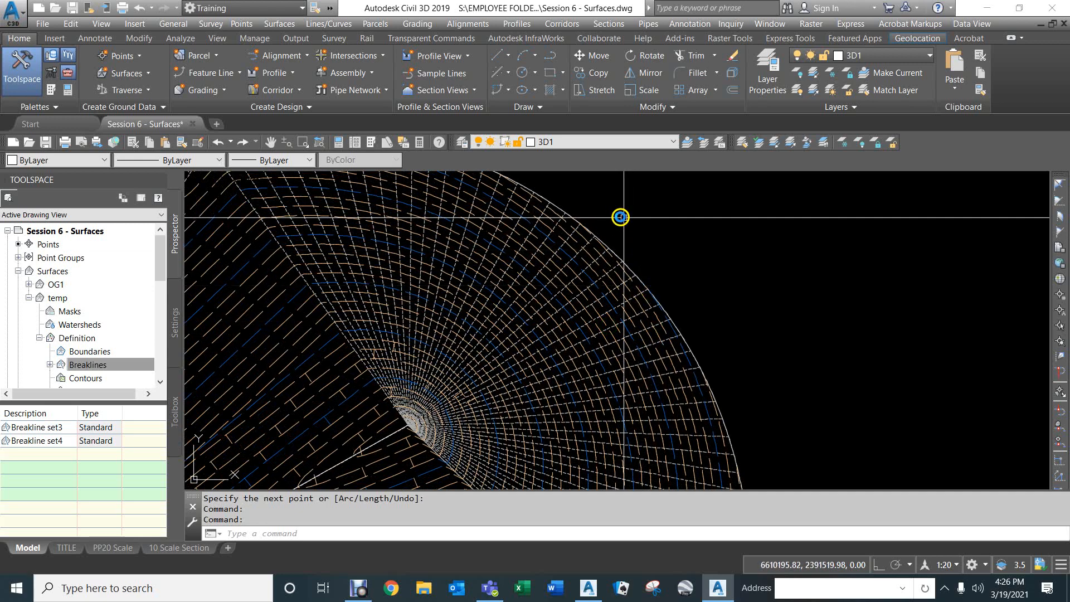
text(a)
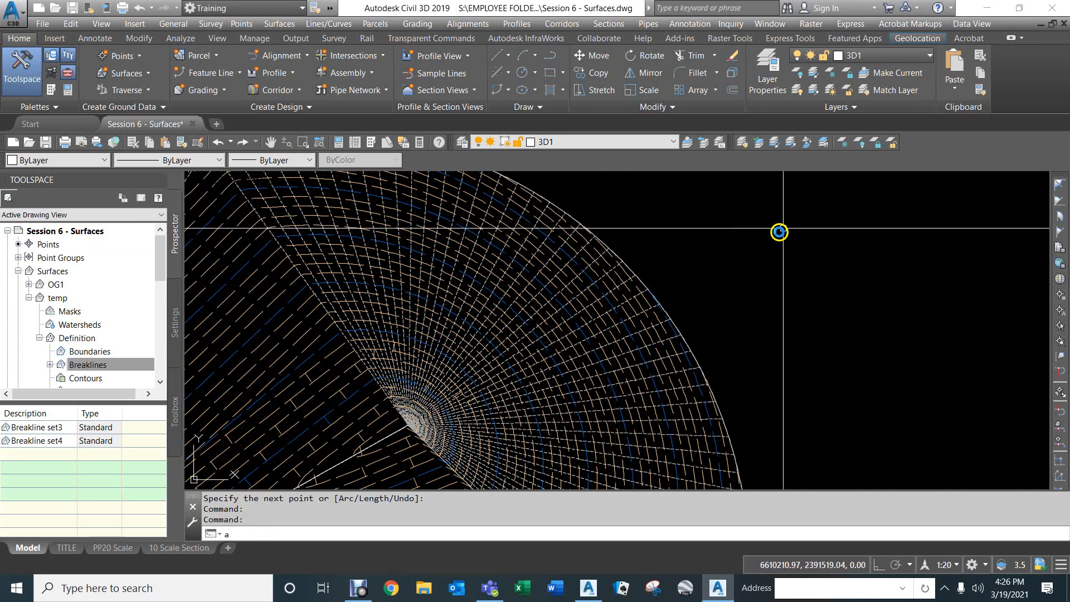
key(Return)
click(750, 242)
click(810, 205)
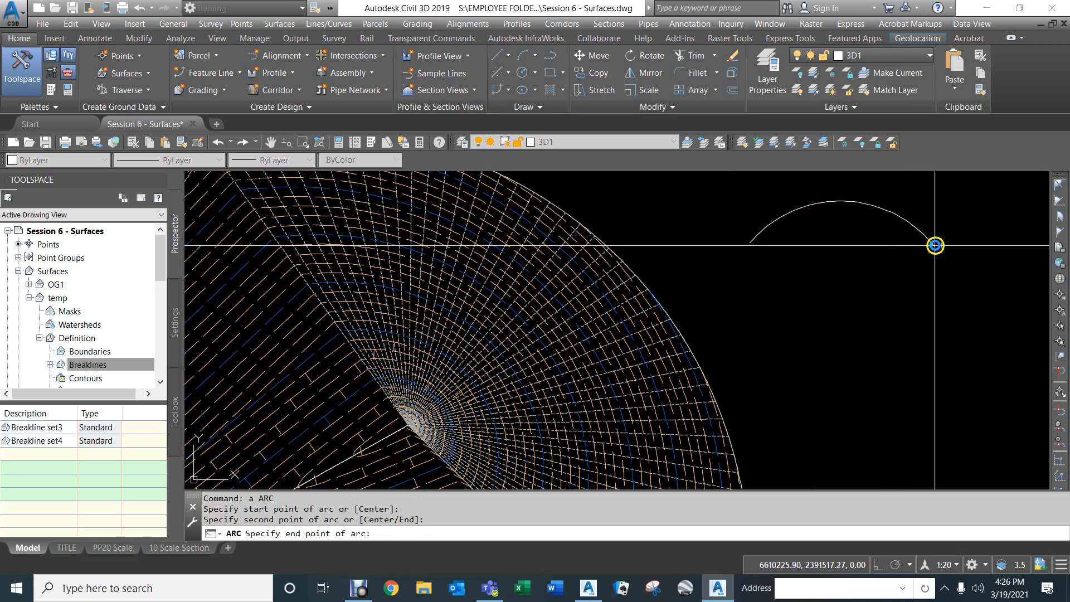
click(933, 284)
Step: Draw a chord line between the two endpoints of the new arc
text(l)
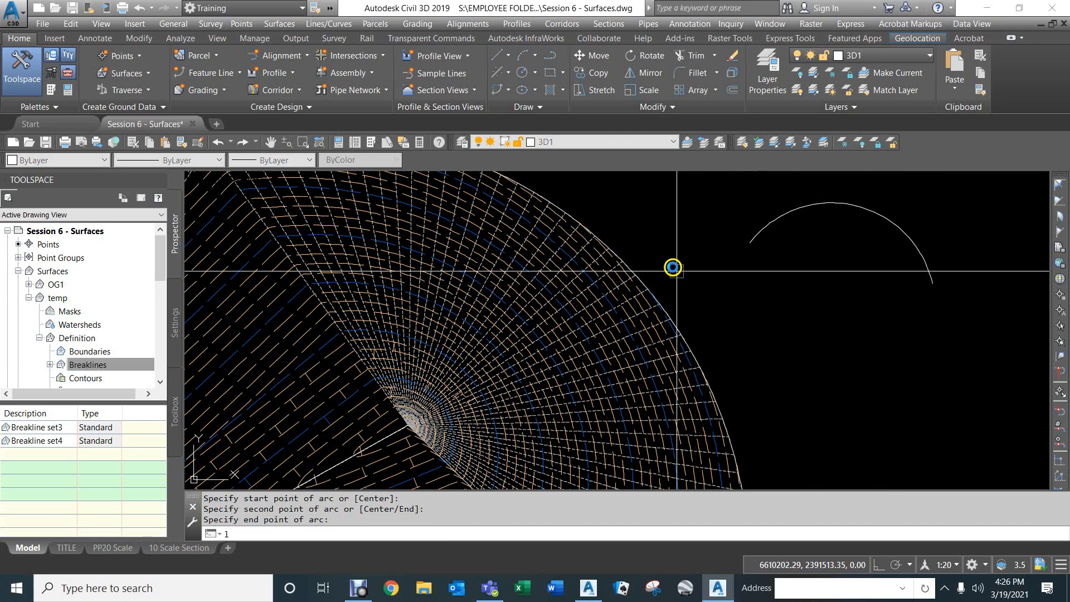
key(Return)
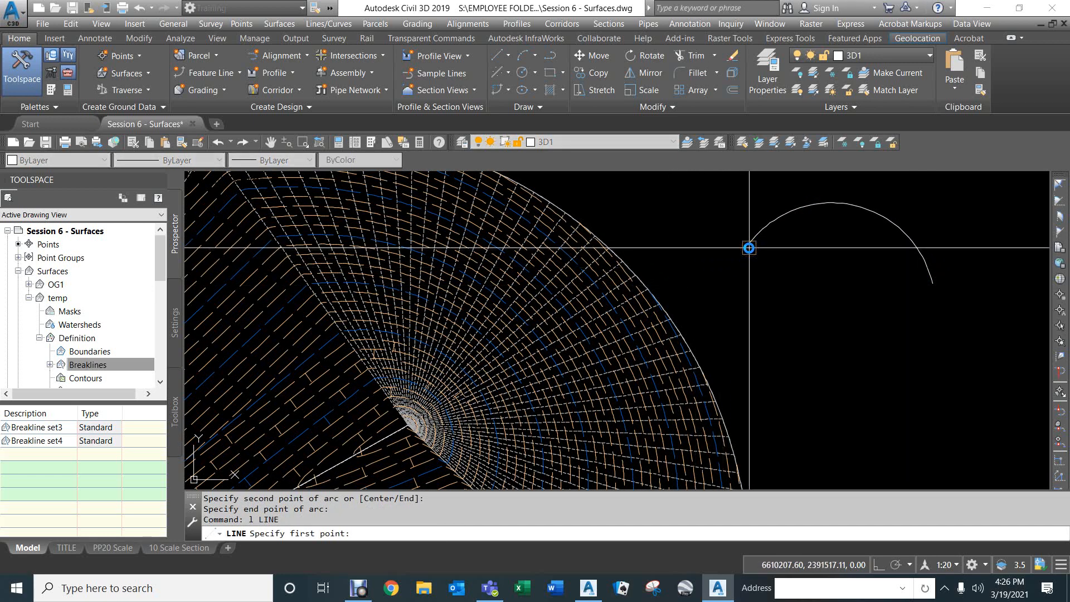
shift+right_click(749, 248)
click(791, 326)
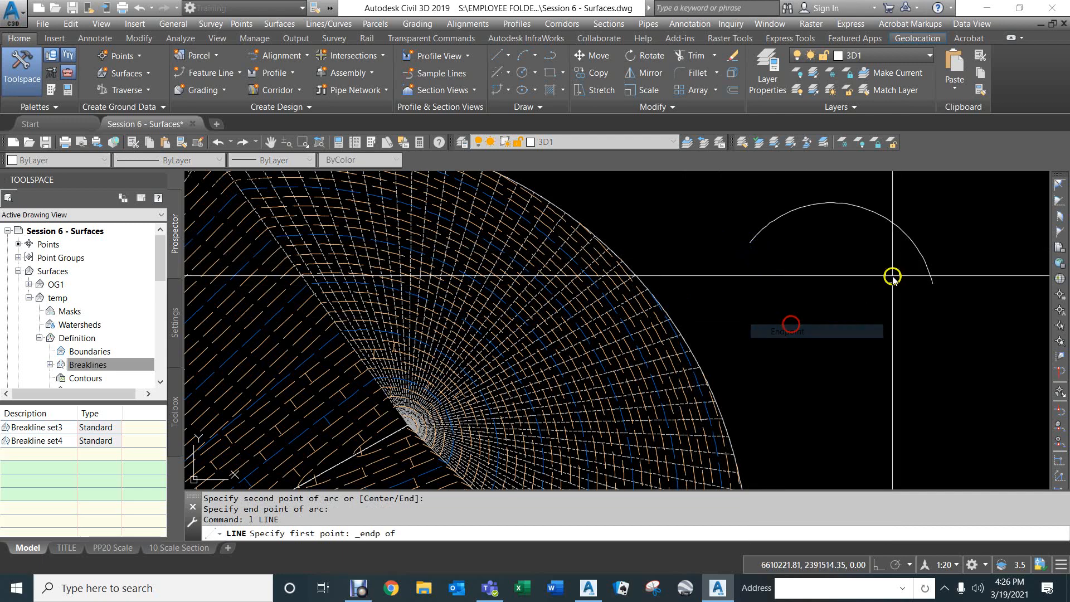
click(752, 241)
shift+right_click(807, 254)
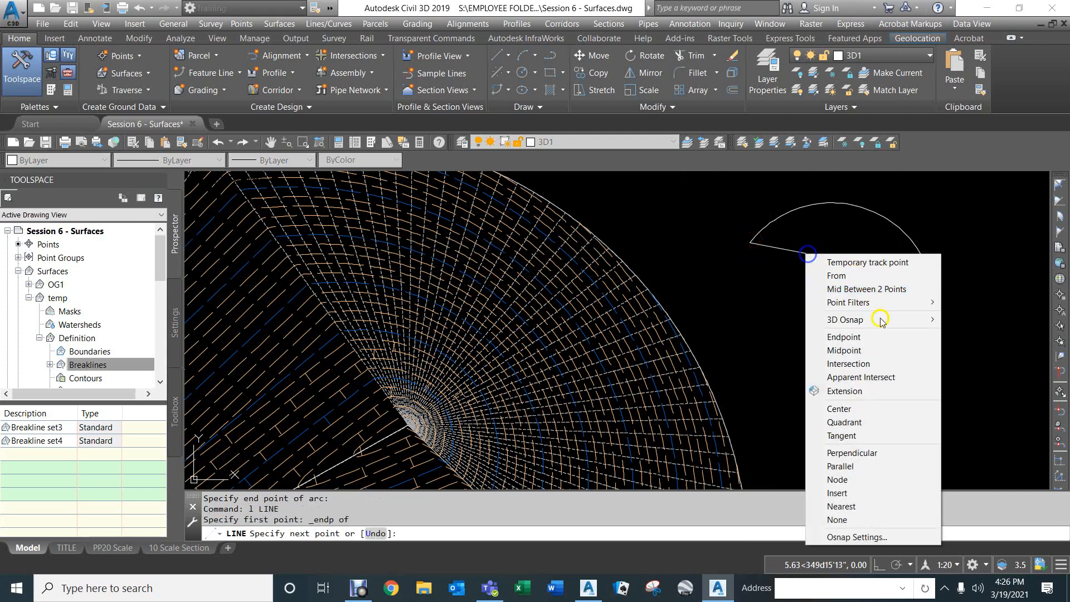
click(850, 337)
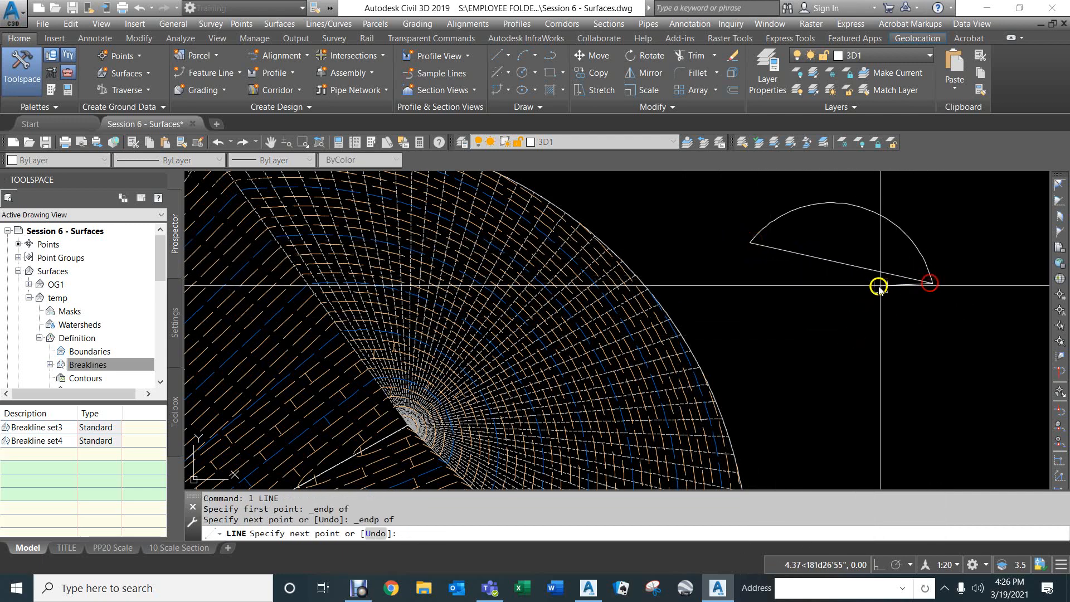
click(878, 287)
key(Return)
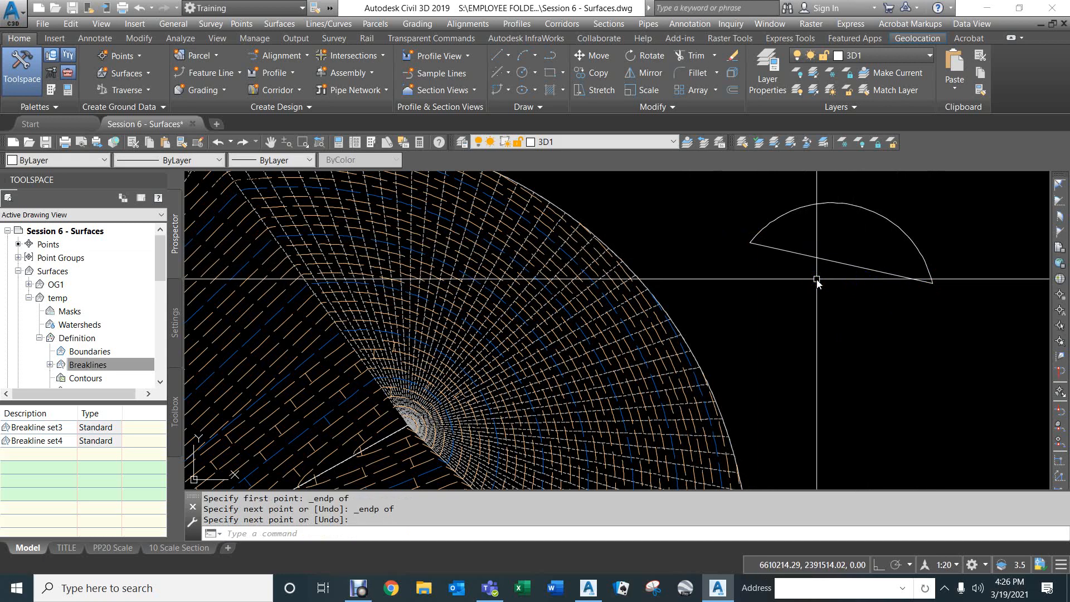
Step: Draw a line from the chord's midpoint to the arc's midpoint to illustrate the mid-ordinate distance
text(l)
key(Return)
text(mid)
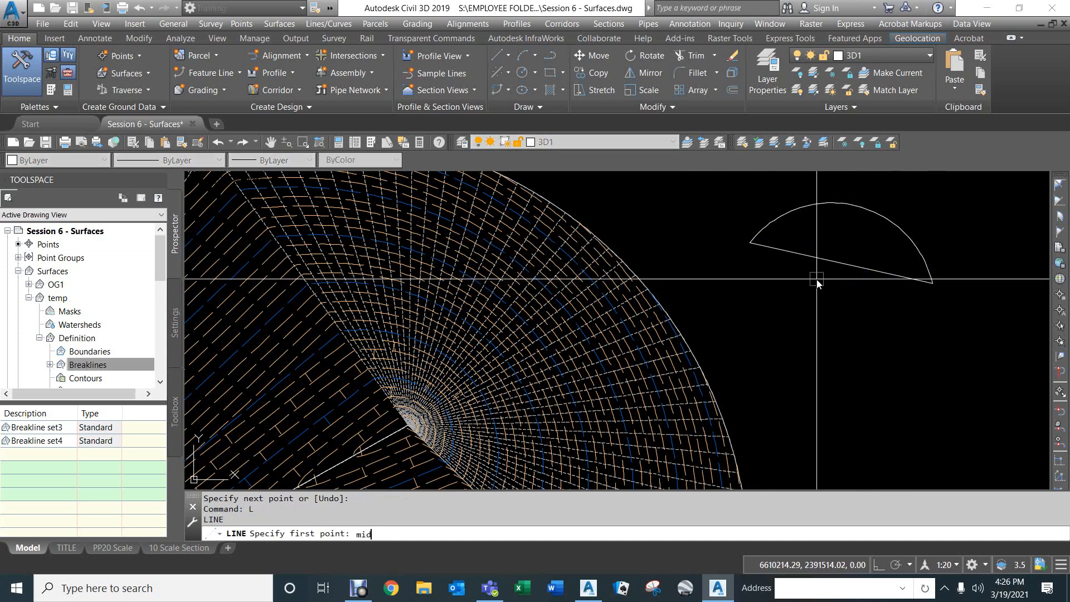
key(Return)
click(840, 267)
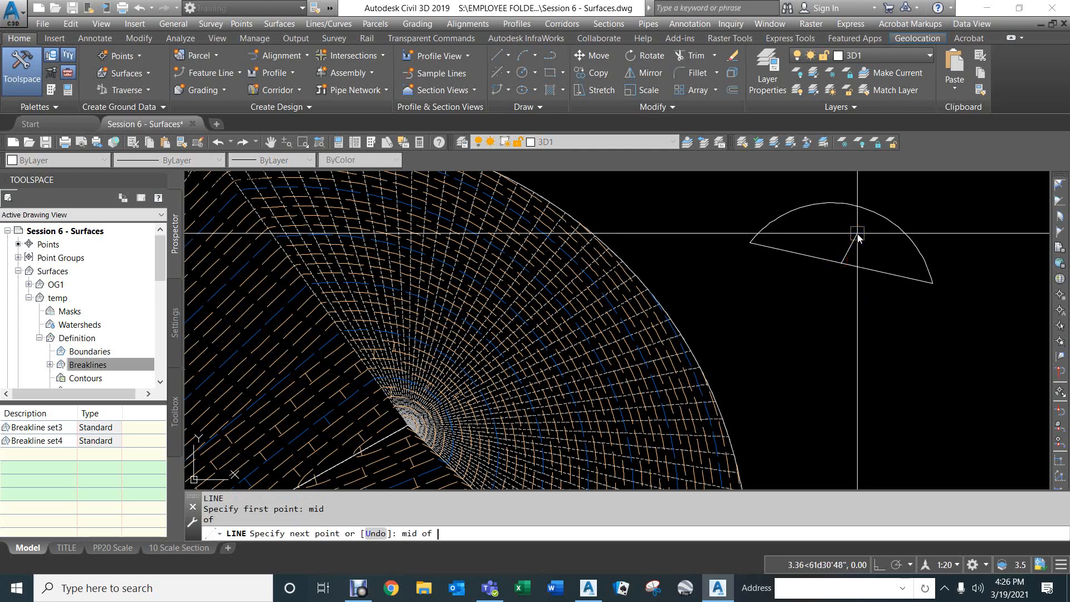
click(854, 205)
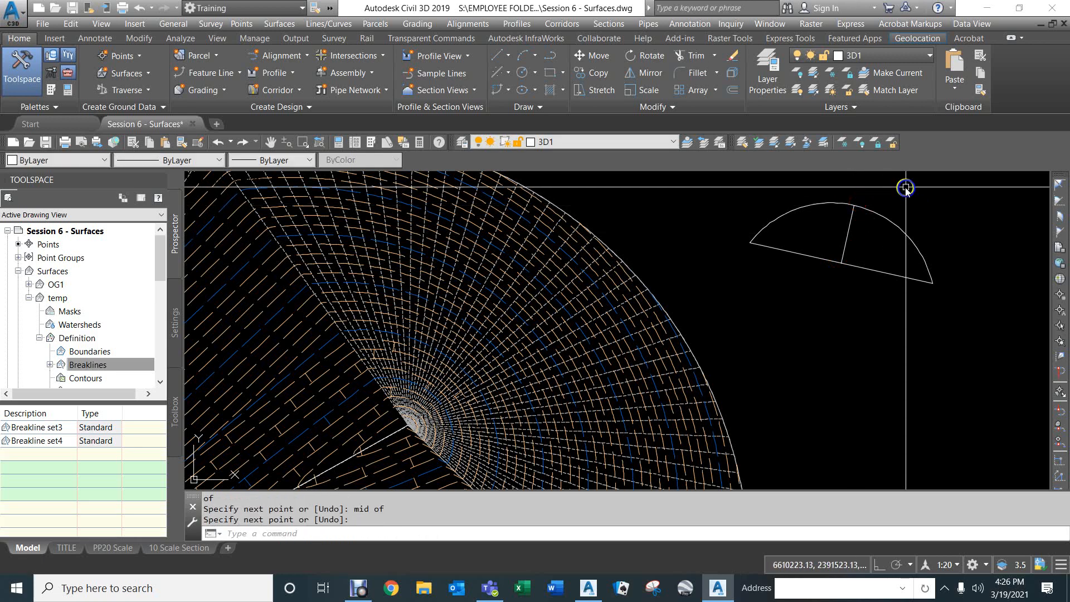
Step: Erase the arc, chord and mid-ordinate line drawn beside the temp surface as an illustration
key(Return)
click(848, 235)
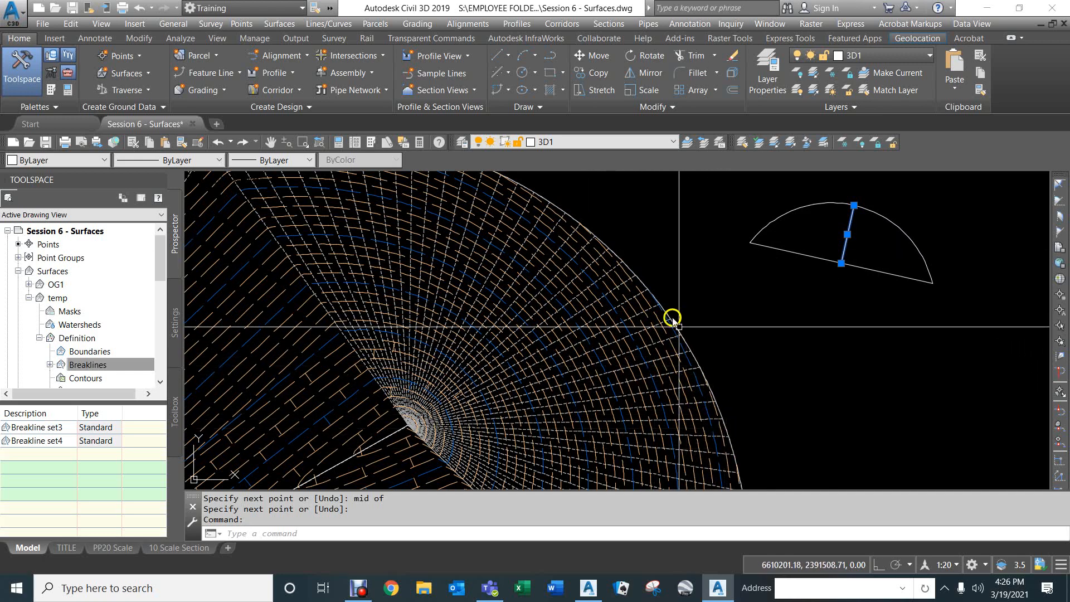
scroll(481, 336, down, 6)
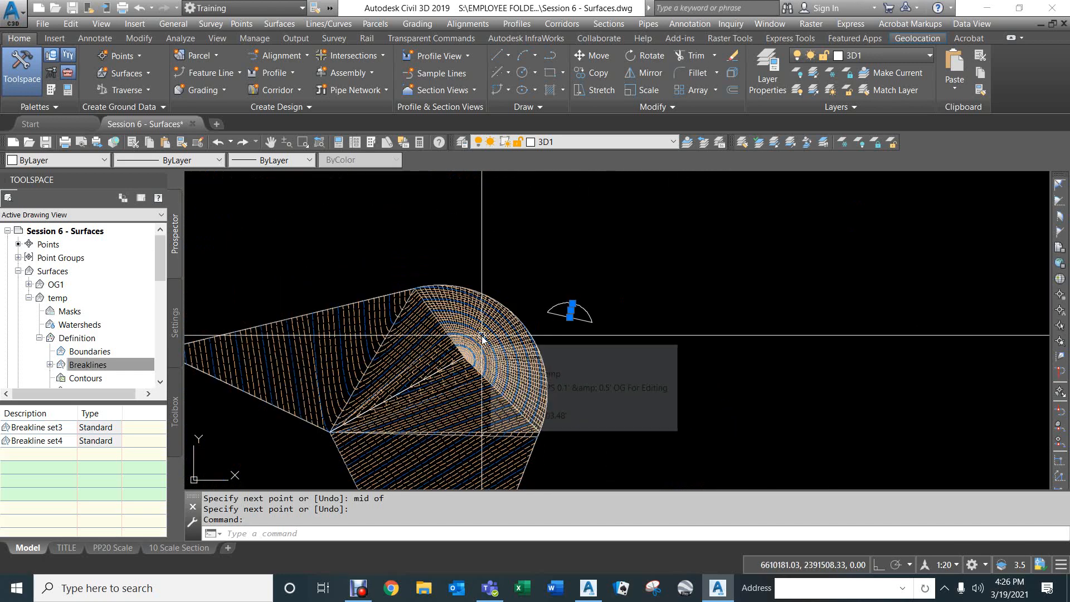
key(Escape)
key(Escape)
key(Escape)
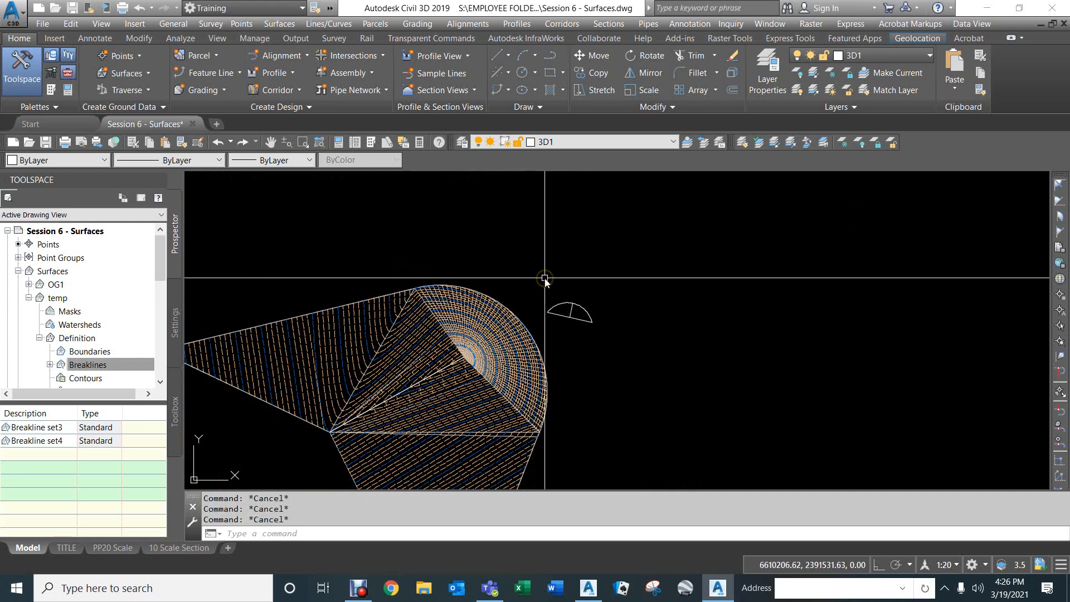
click(583, 302)
click(565, 322)
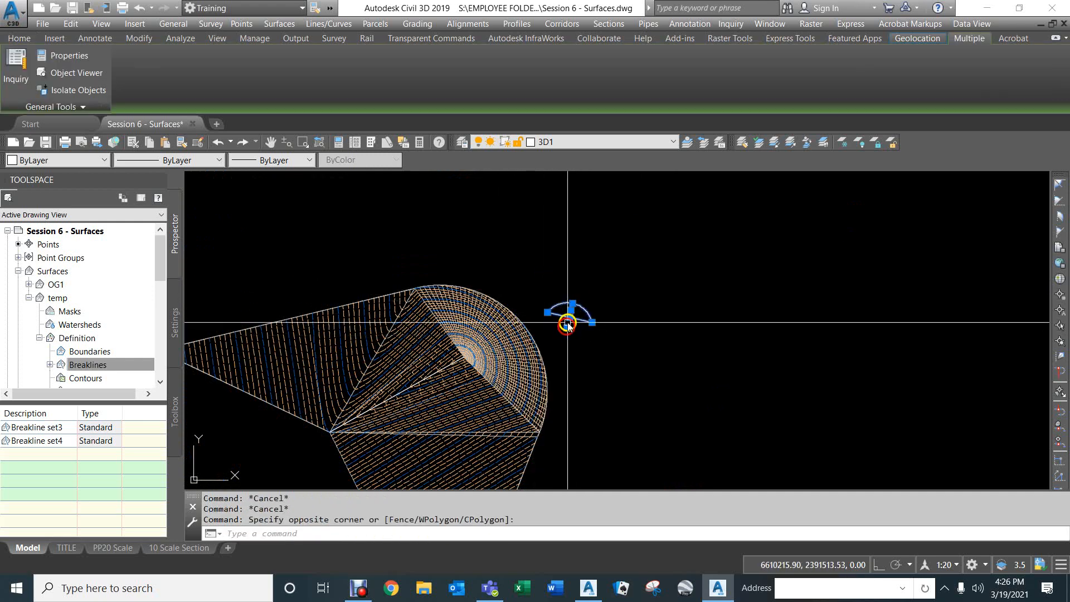
text(e)
key(Return)
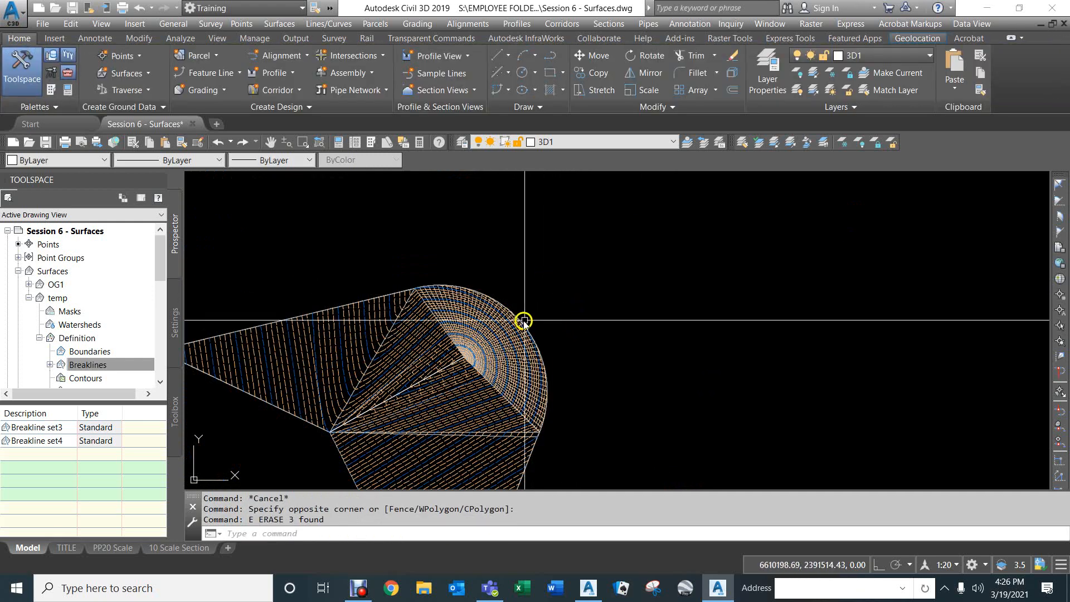
Step: Examine the depression tick marks on the contours along the diagonal breakline in the temp surface
scroll(513, 301, up, 2)
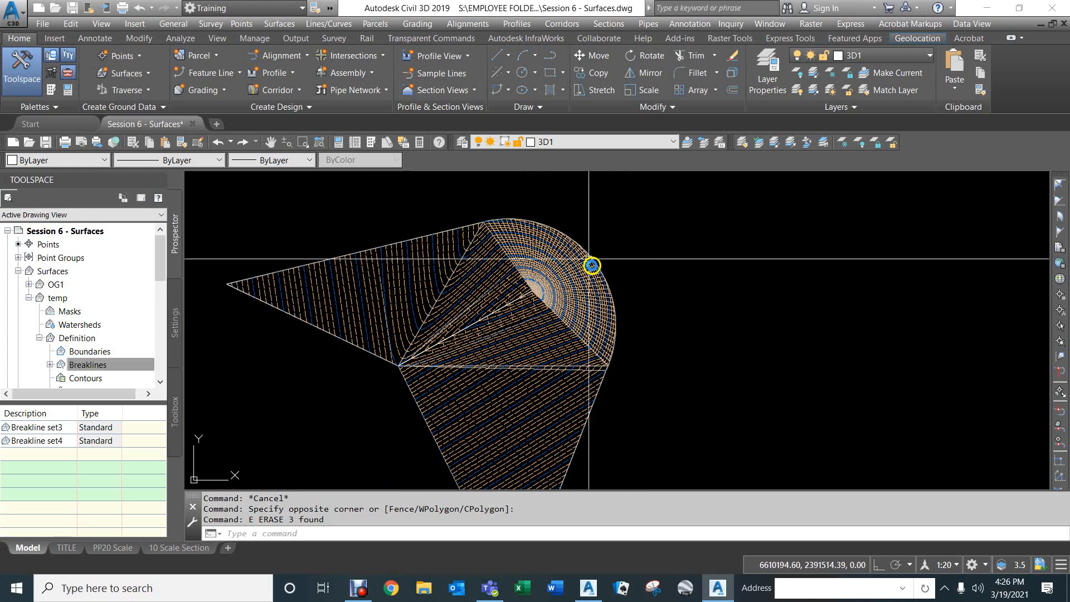
mouse_move(438, 323)
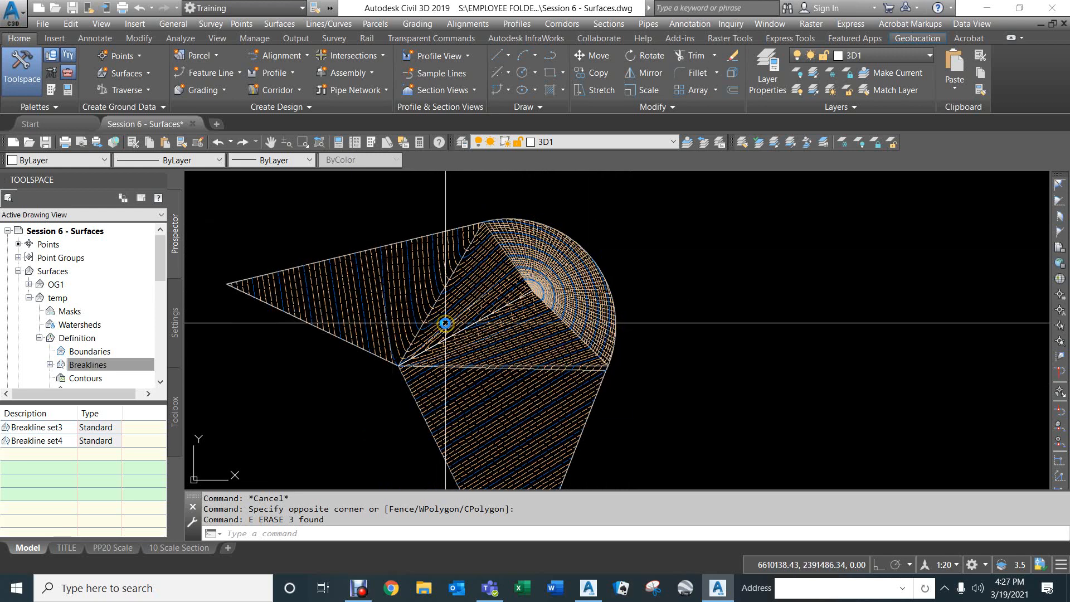
scroll(441, 345, up, 5)
scroll(441, 346, up, 2)
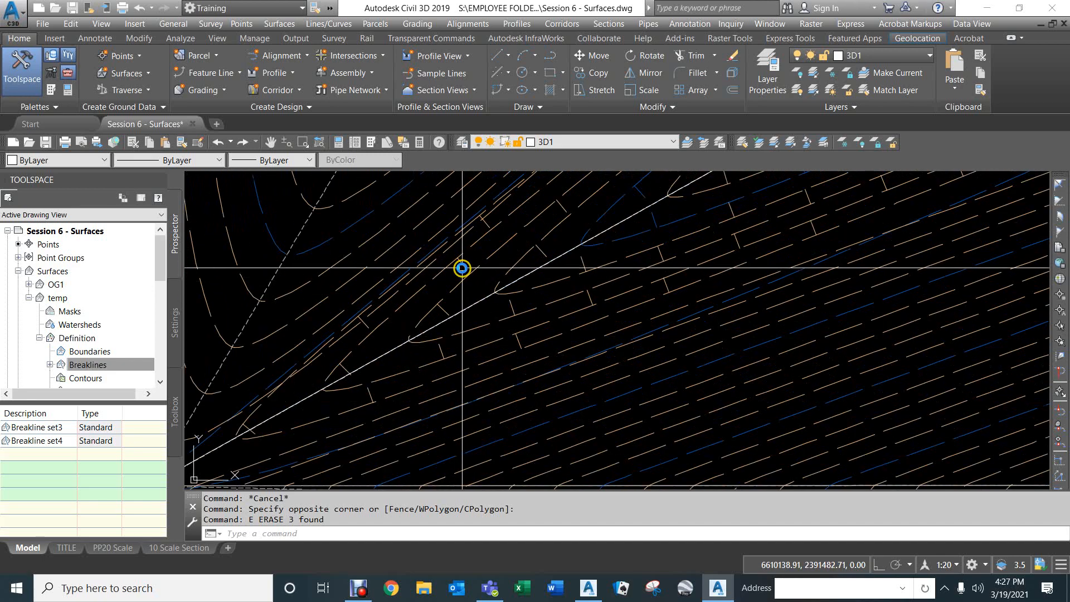
scroll(462, 268, down, 2)
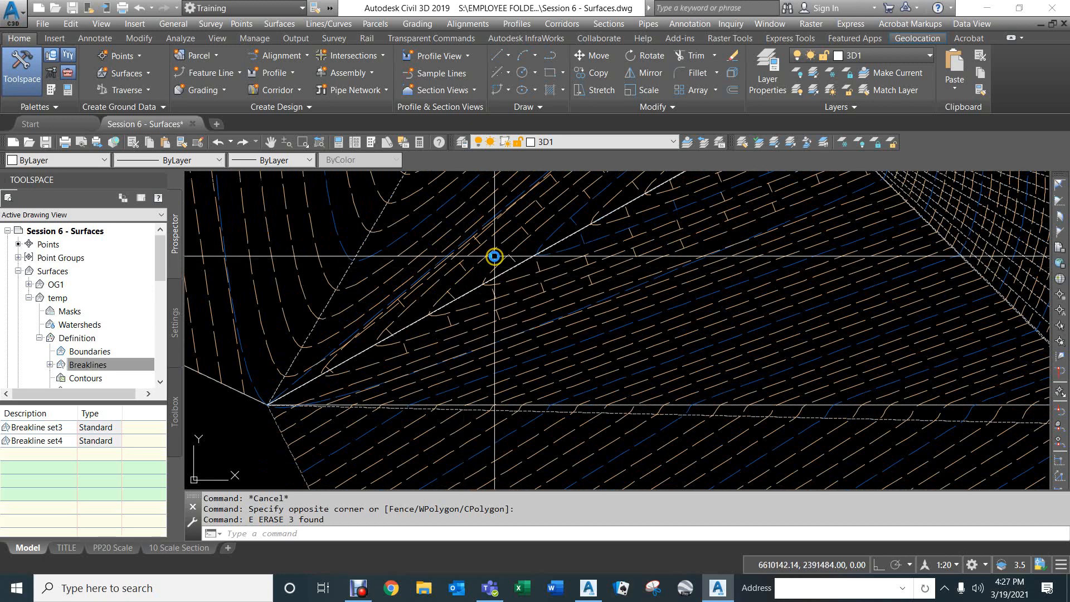
scroll(514, 303, down, 2)
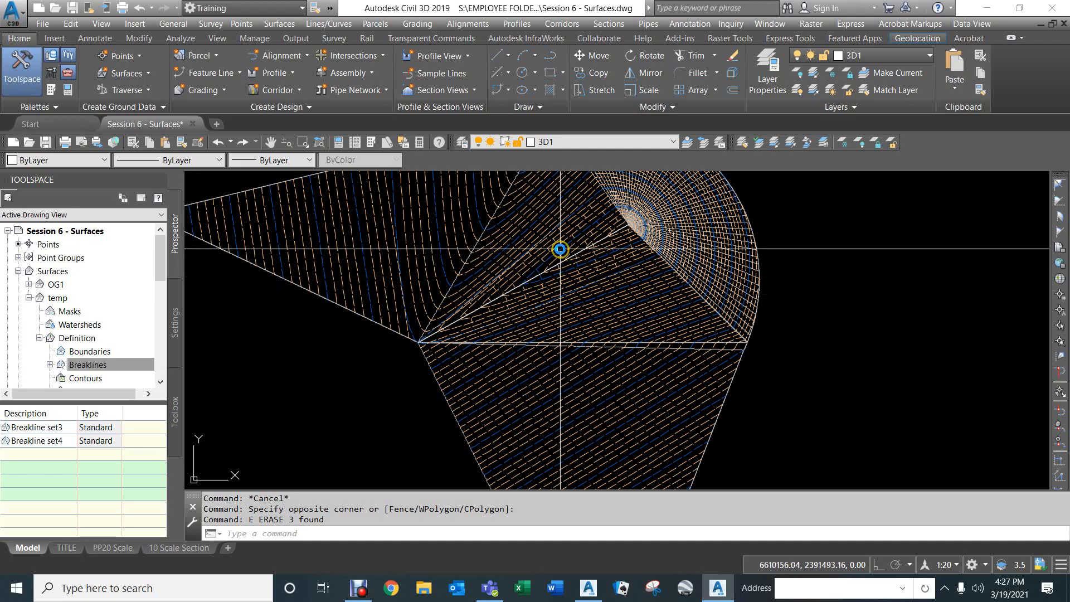
scroll(566, 225, up, 4)
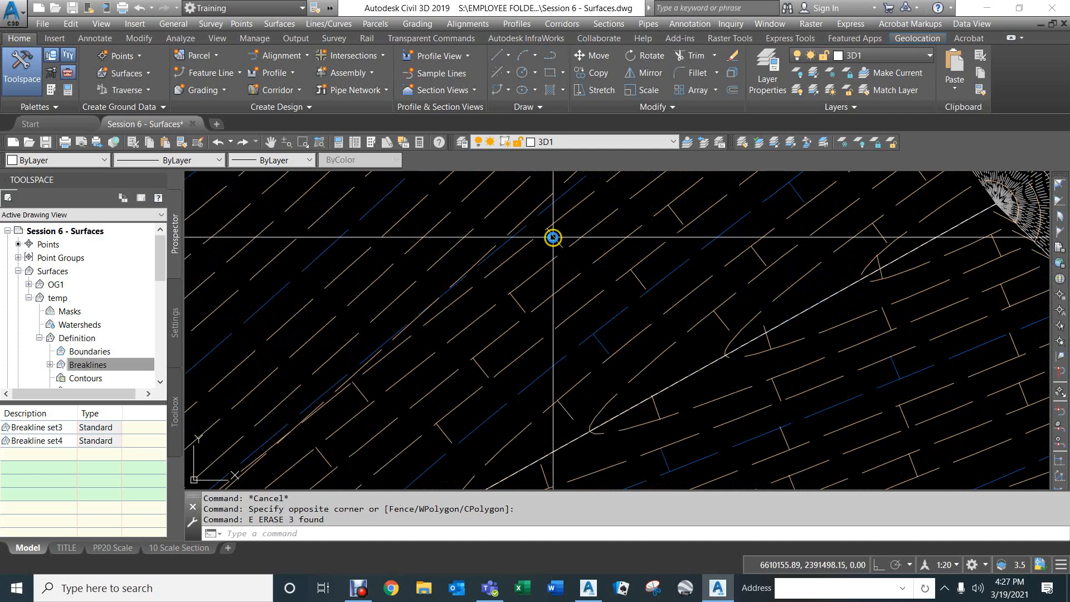
click(573, 228)
scroll(577, 227, down, 3)
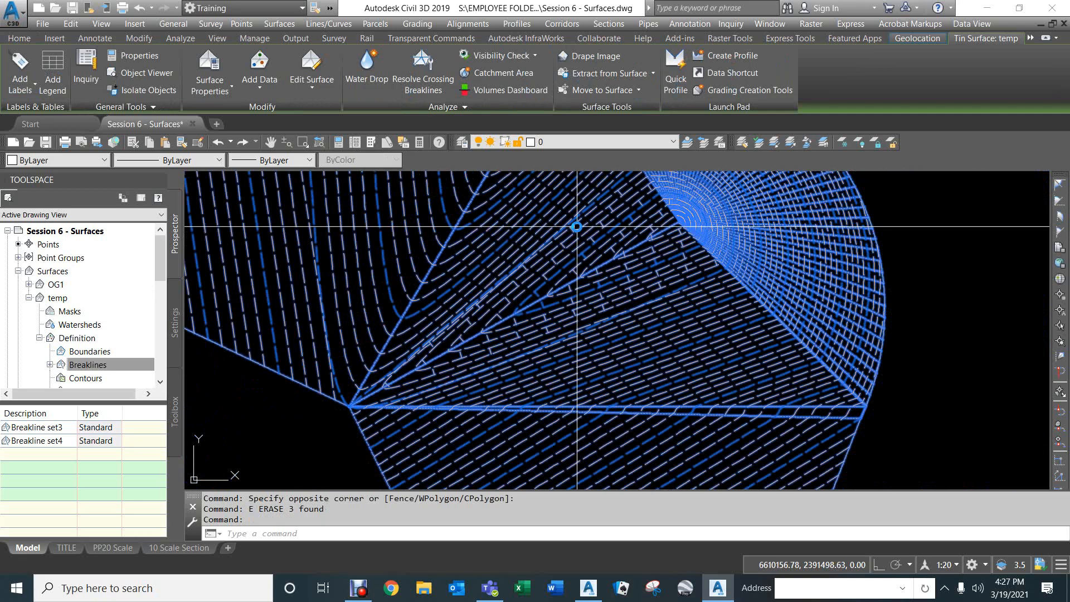
key(Escape)
key(Escape)
key(Escape)
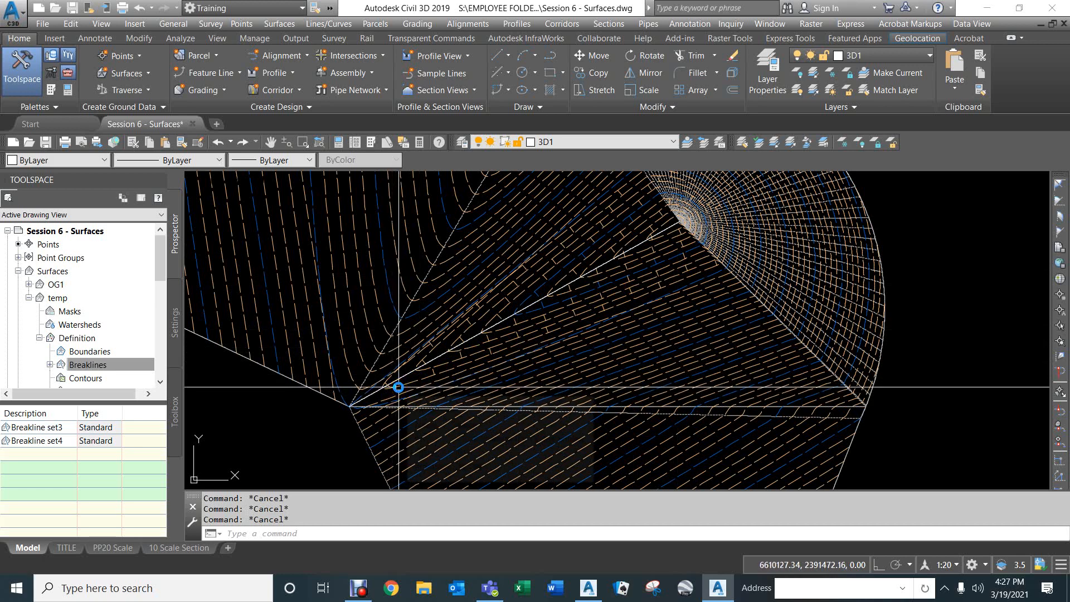
mouse_move(398, 387)
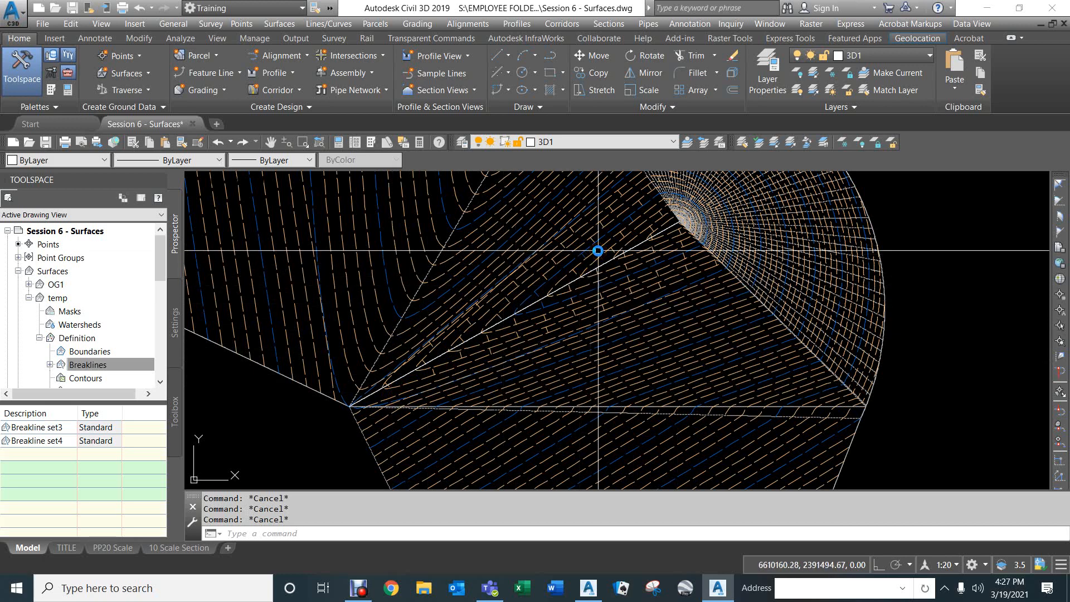
Step: Set the depression contour tick mark length to .5 in the temp surface's style
click(586, 249)
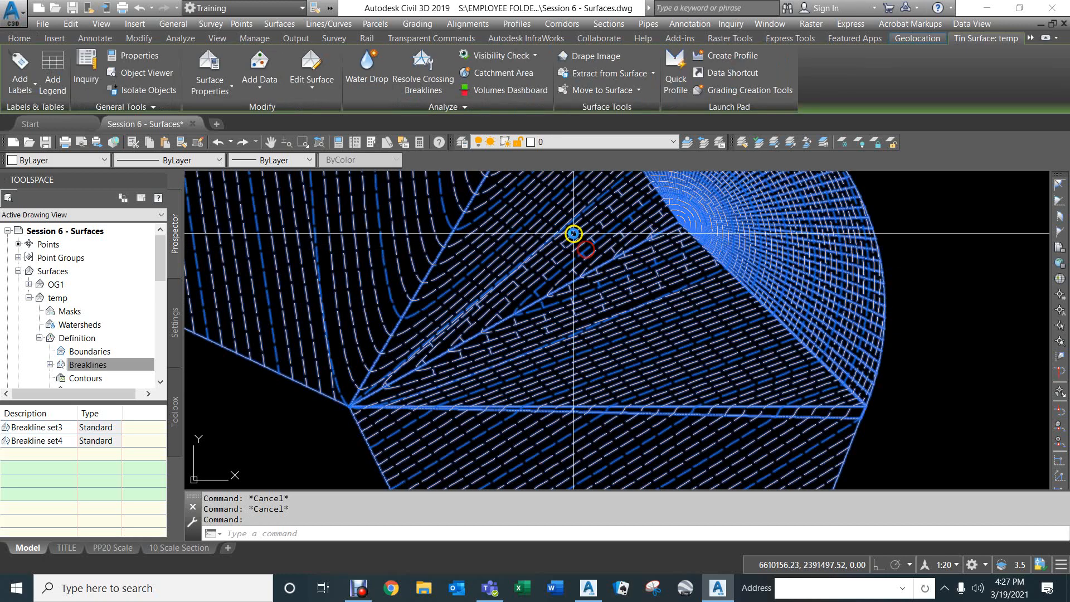
right_click(574, 234)
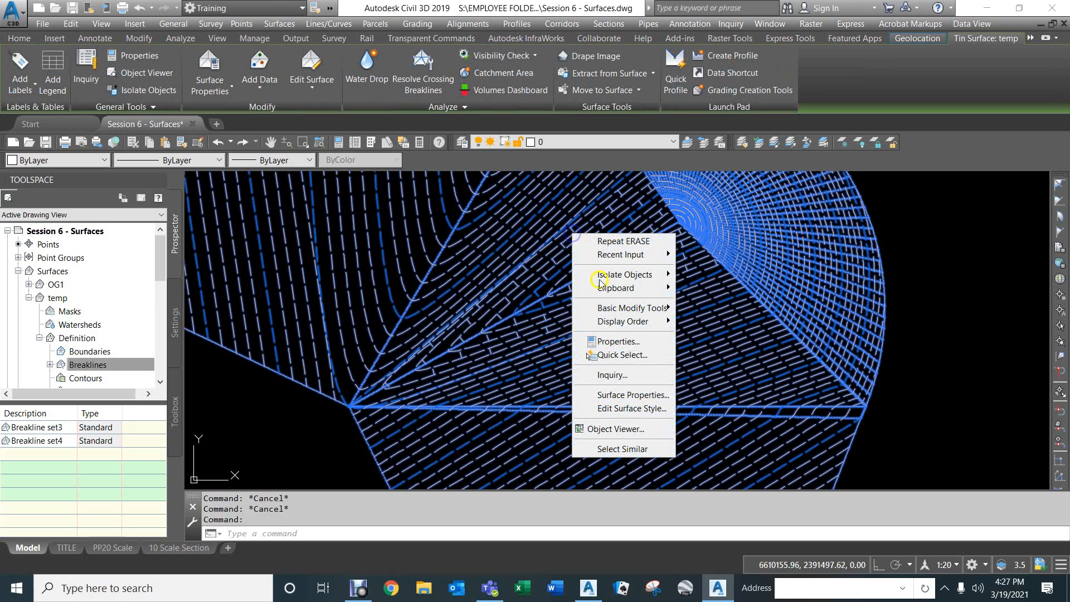
click(613, 395)
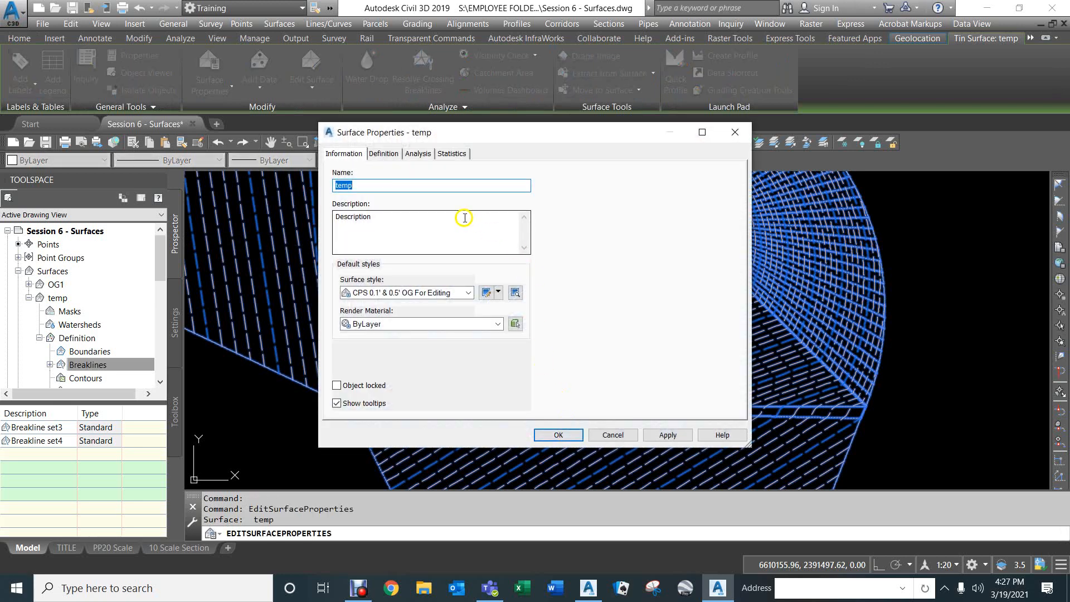
click(487, 293)
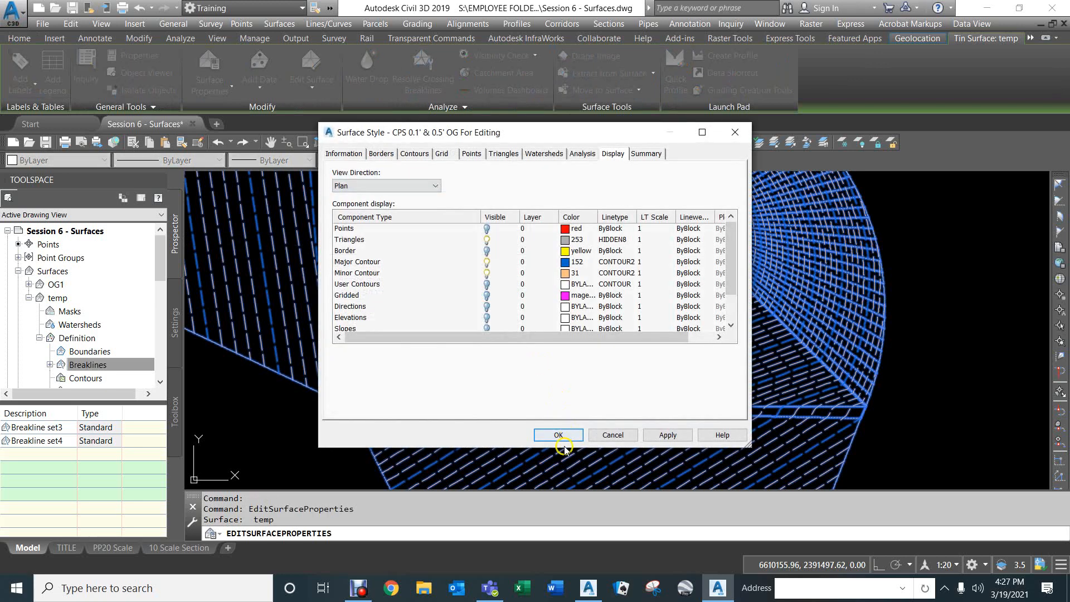
click(415, 154)
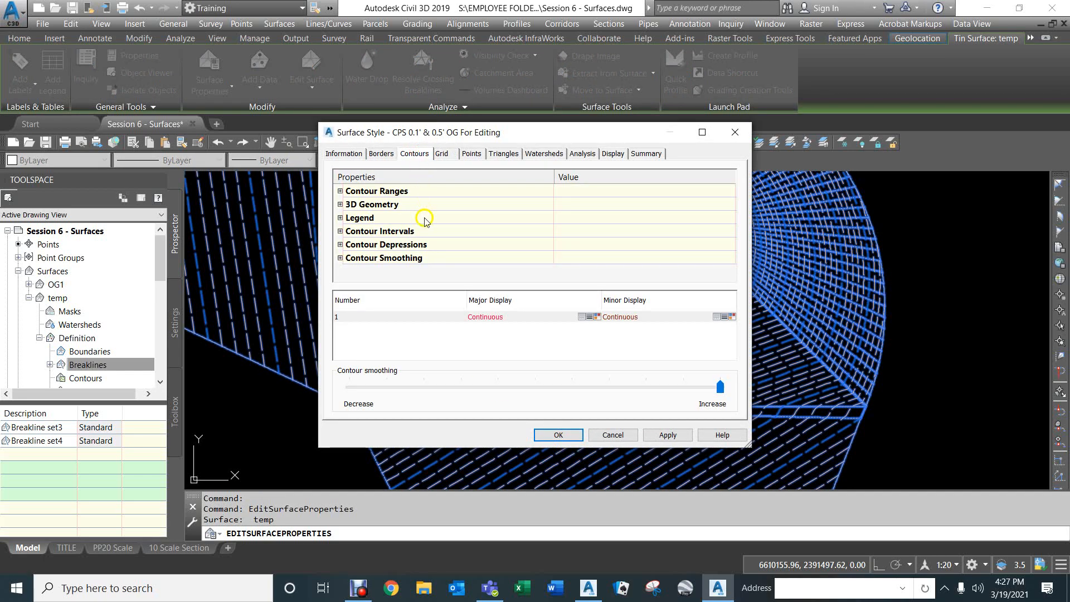
click(340, 245)
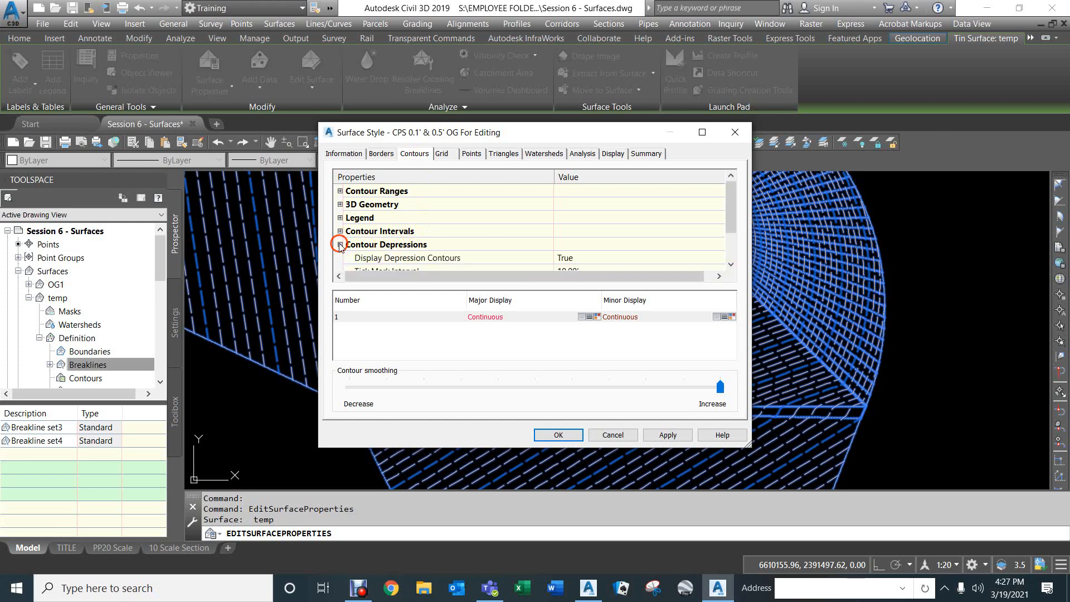
scroll(500, 252, down, 1)
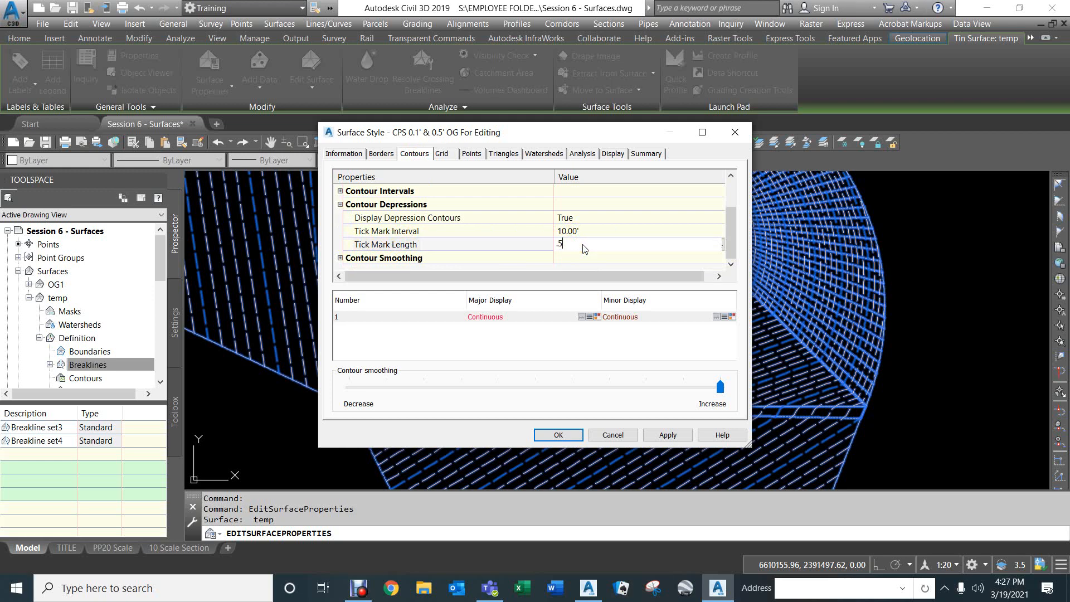
click(557, 434)
click(559, 435)
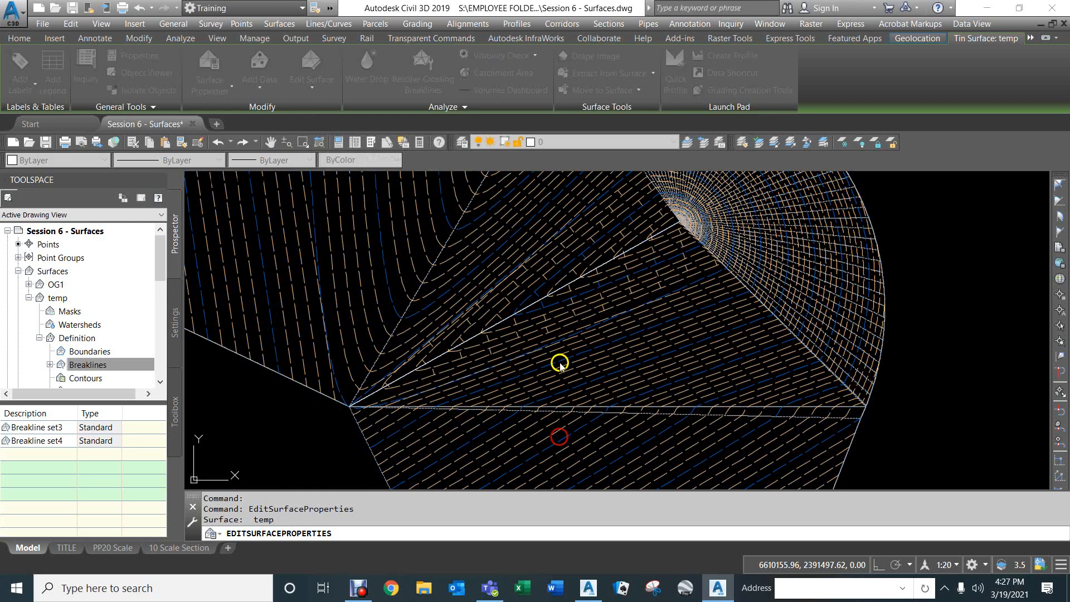
Step: Inspect the contour ticks along the breakline and review the plan-view component display list in the temp surface's style
scroll(610, 255, up, 4)
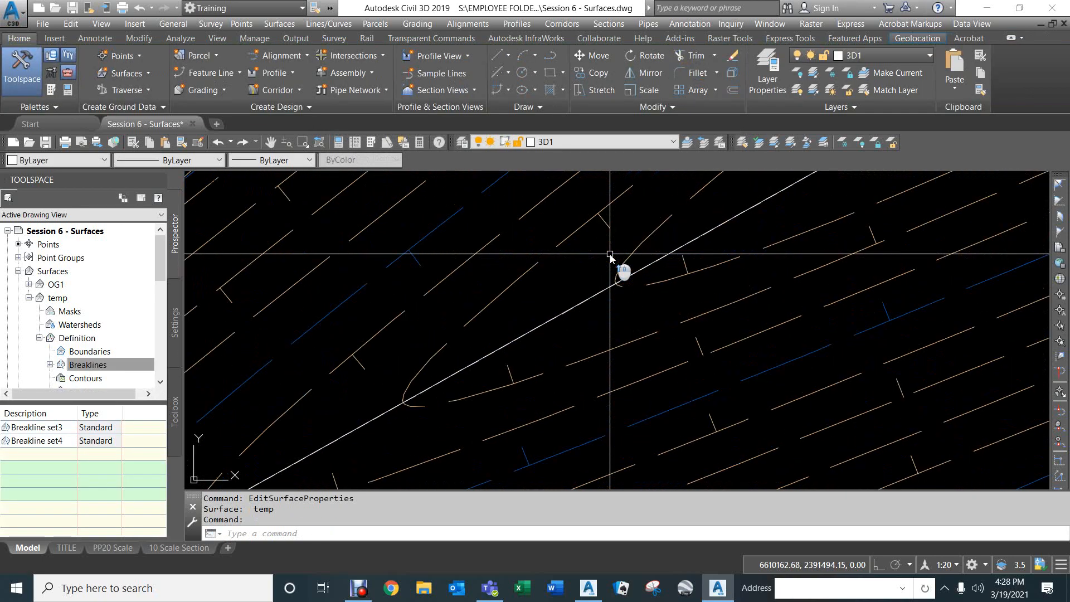
scroll(644, 293, down, 3)
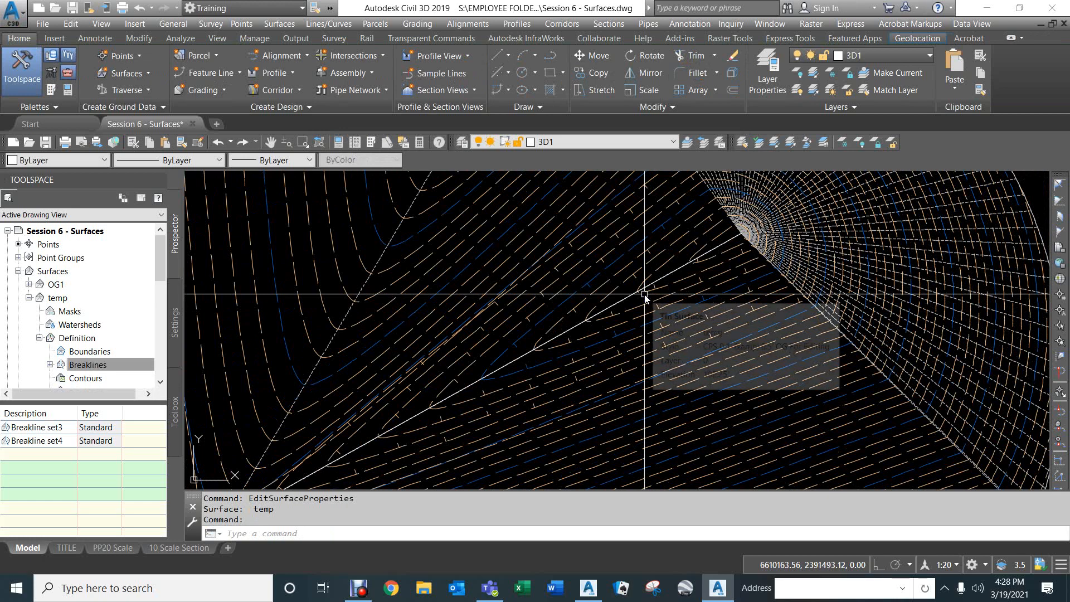
click(627, 325)
right_click(579, 307)
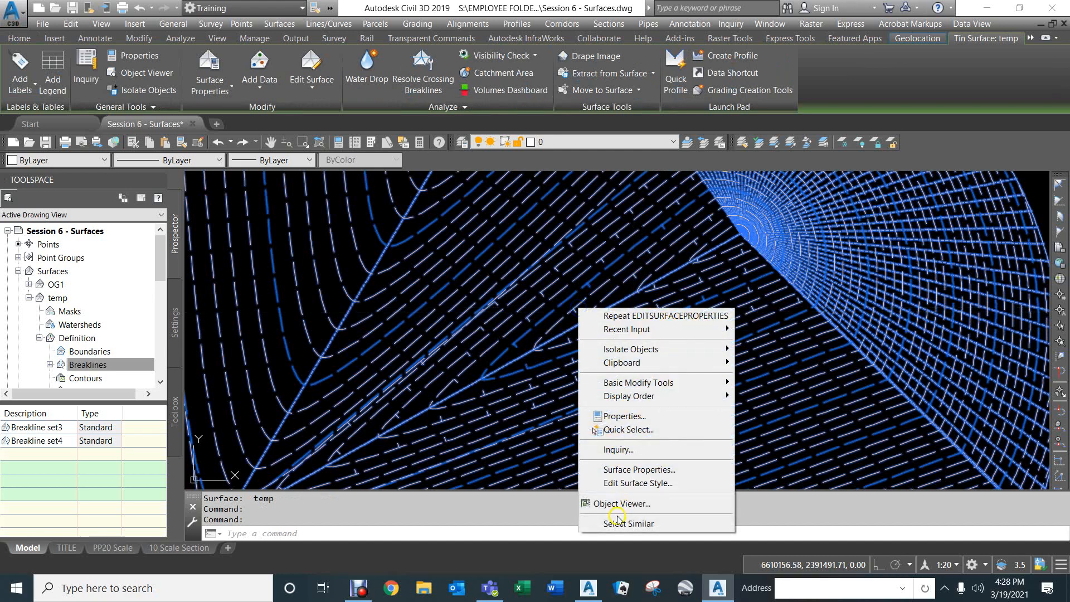
click(633, 469)
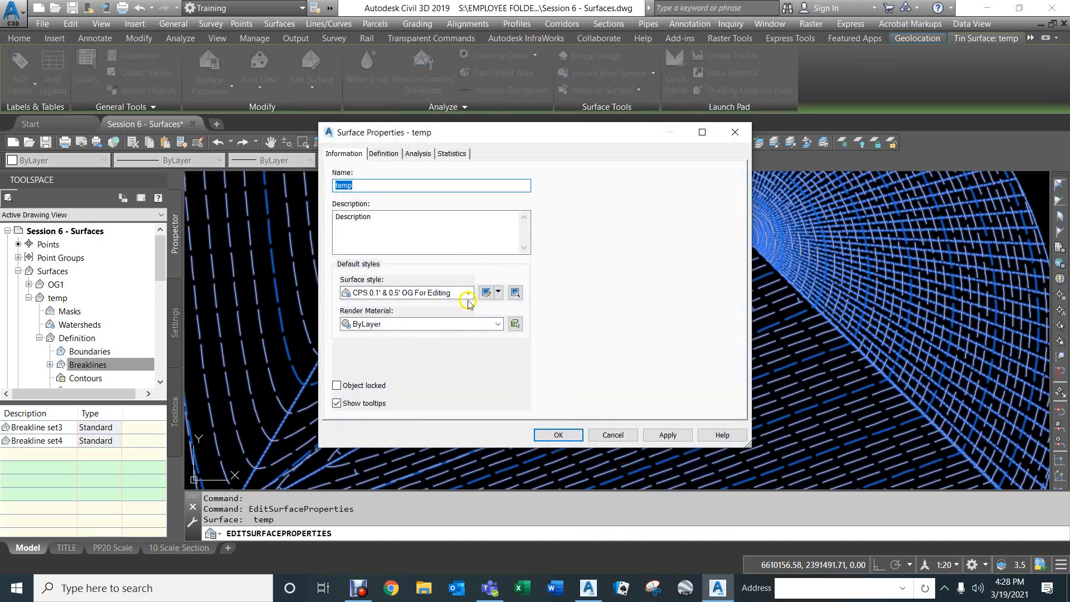
click(487, 294)
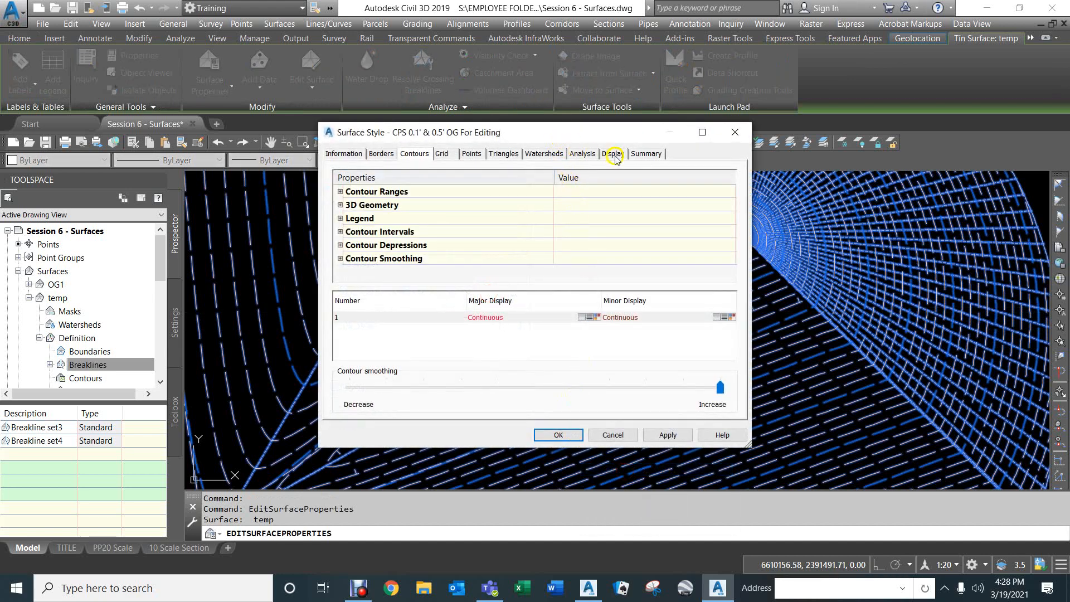
click(616, 156)
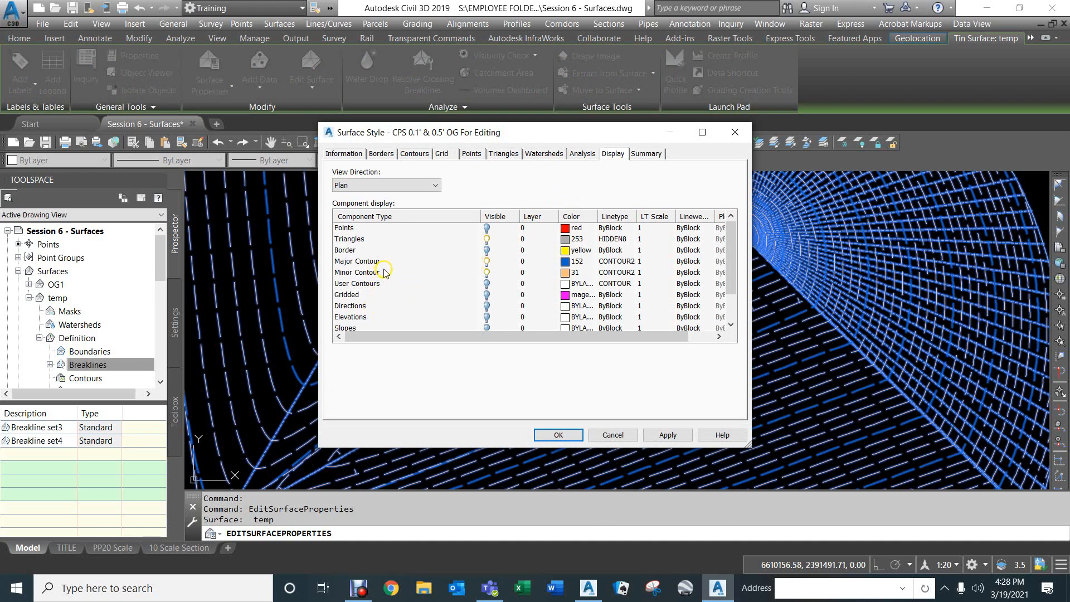
scroll(384, 273, down, 1)
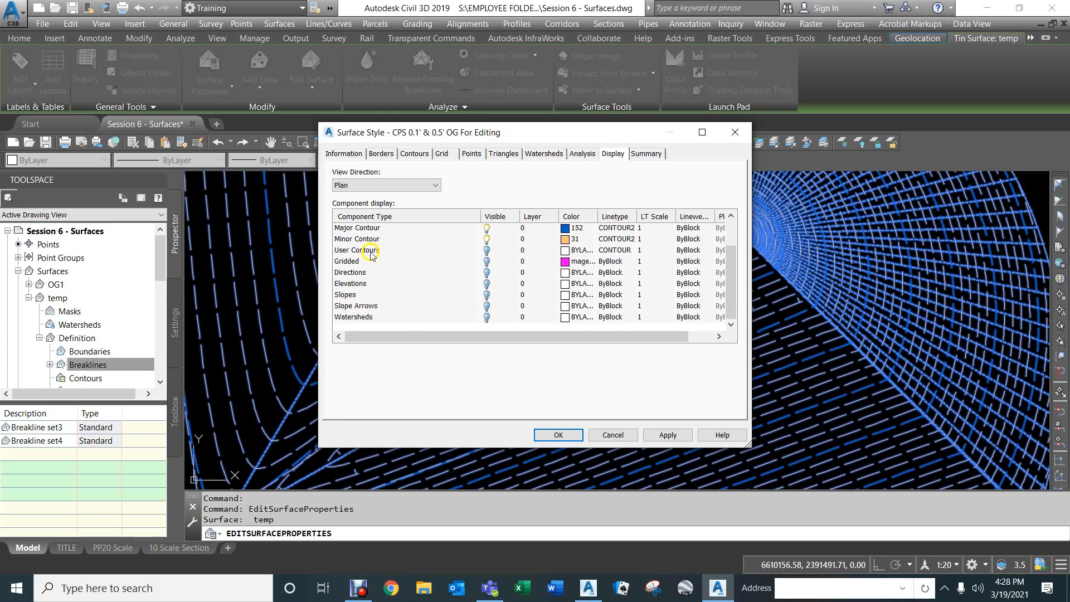
scroll(382, 256, up, 1)
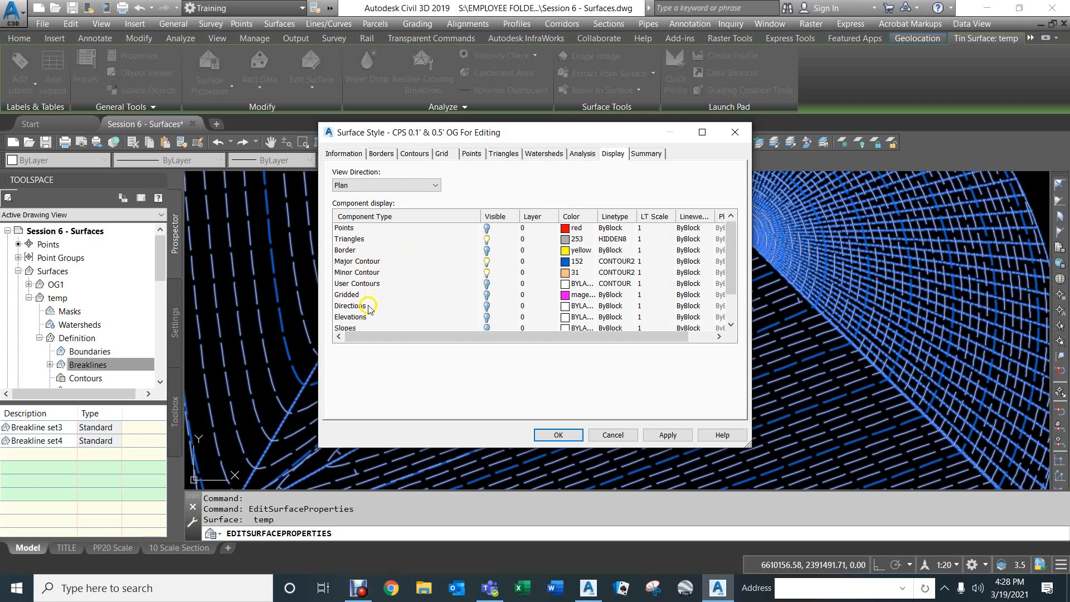
scroll(382, 299, down, 1)
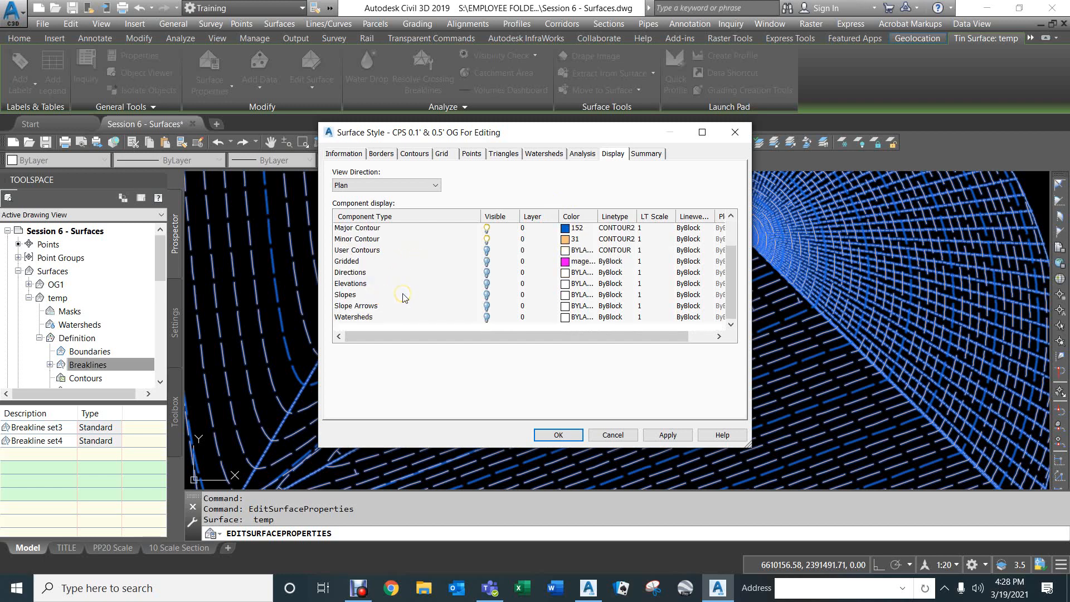
click(608, 436)
Step: Set Display Depression Contours to False in the temp surface's style and accept the surface properties
click(486, 293)
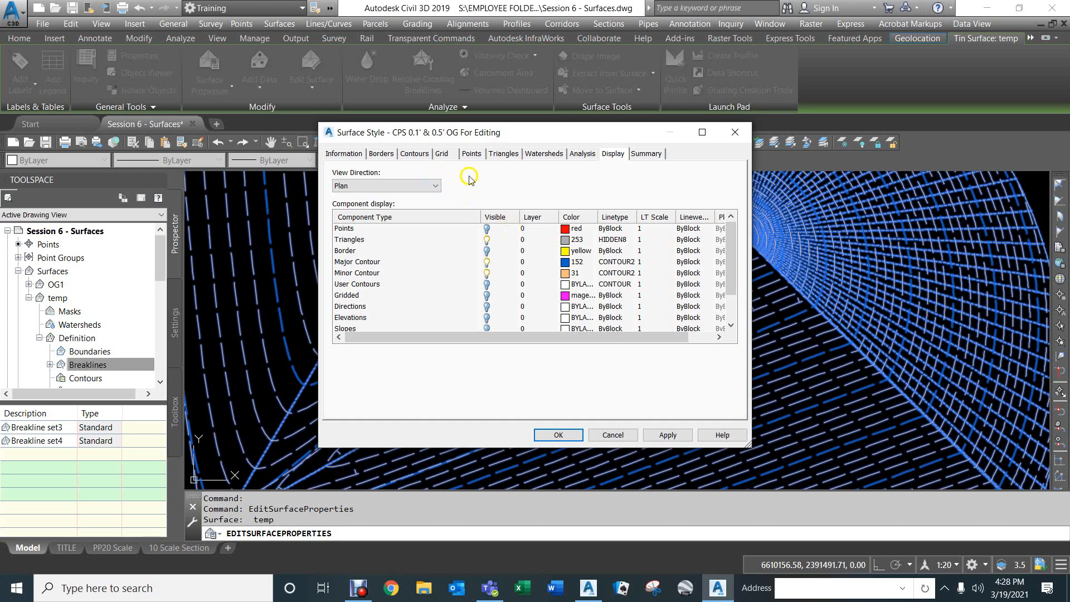
click(416, 154)
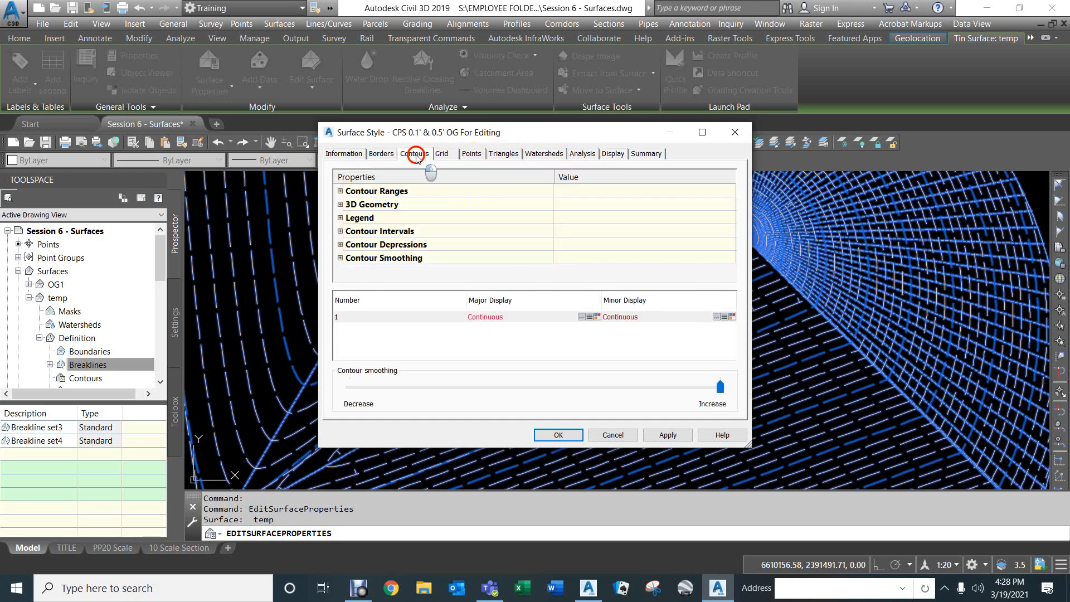
click(340, 231)
scroll(536, 238, down, 1)
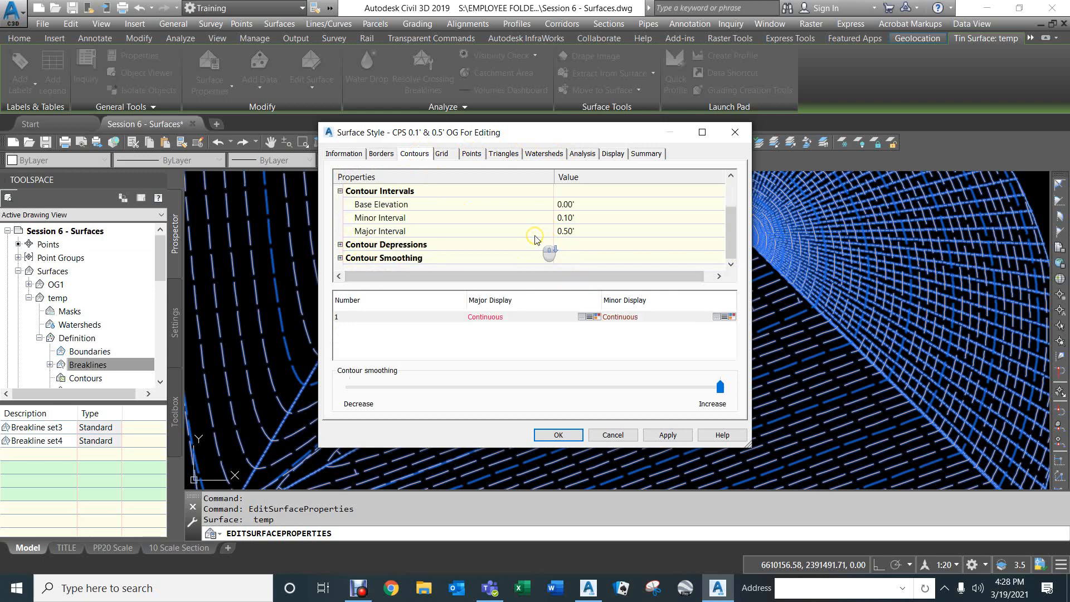
click(341, 245)
click(598, 259)
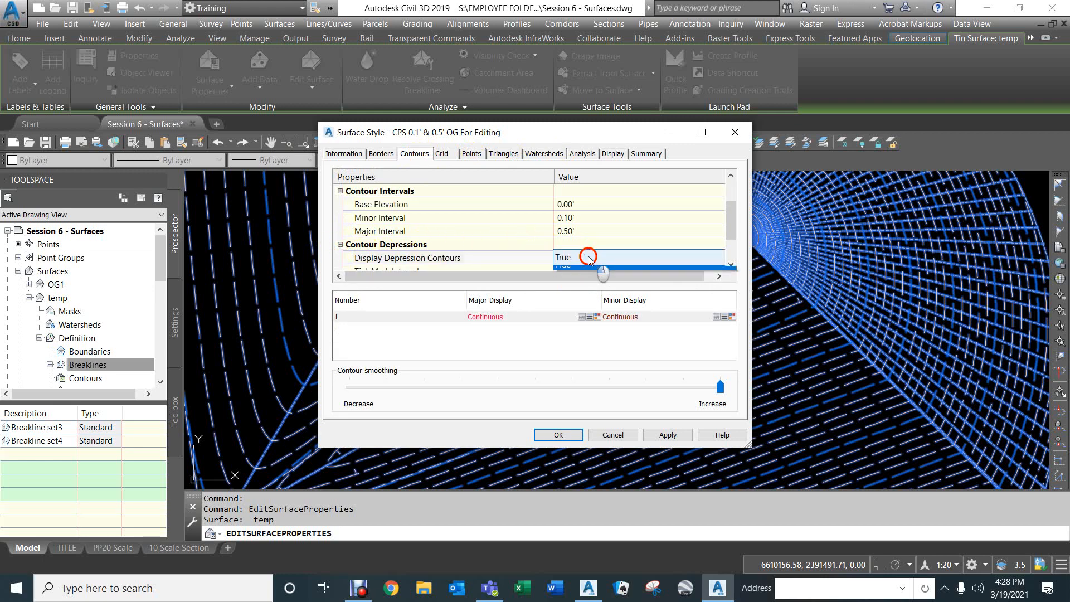
click(586, 258)
click(573, 272)
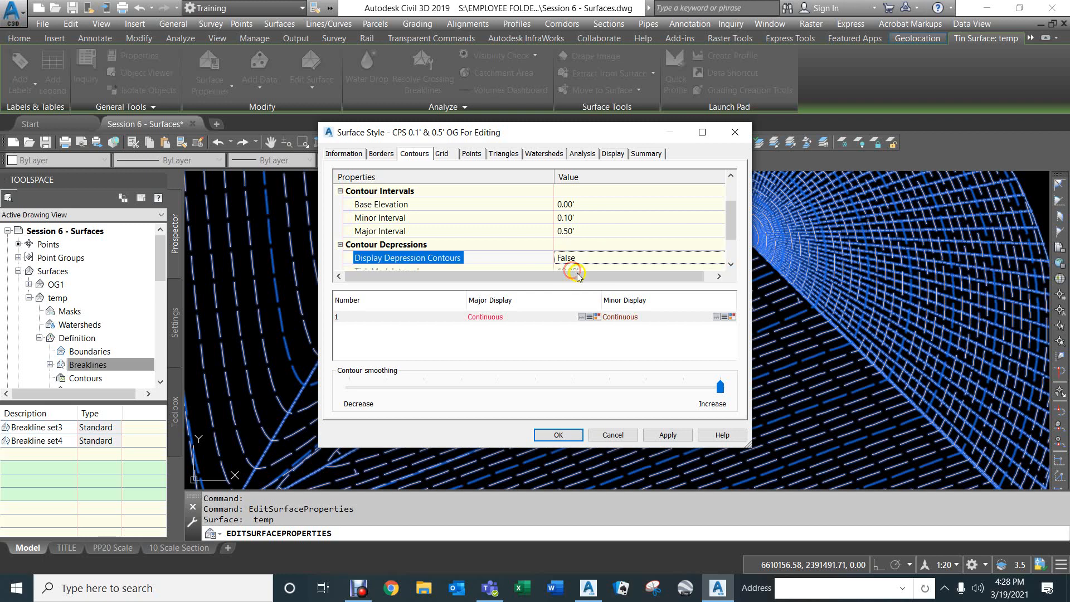
click(557, 435)
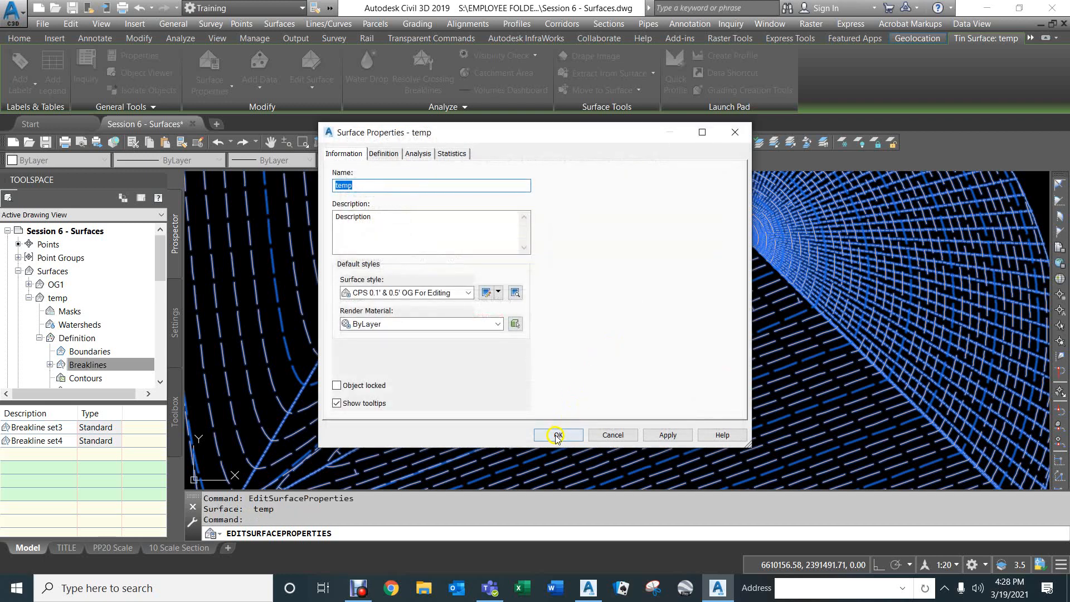
click(557, 434)
Step: Draw a diagonal line across the temp surface beside the arc's chord and stretch its upper end farther outside the surface
scroll(587, 310, down, 3)
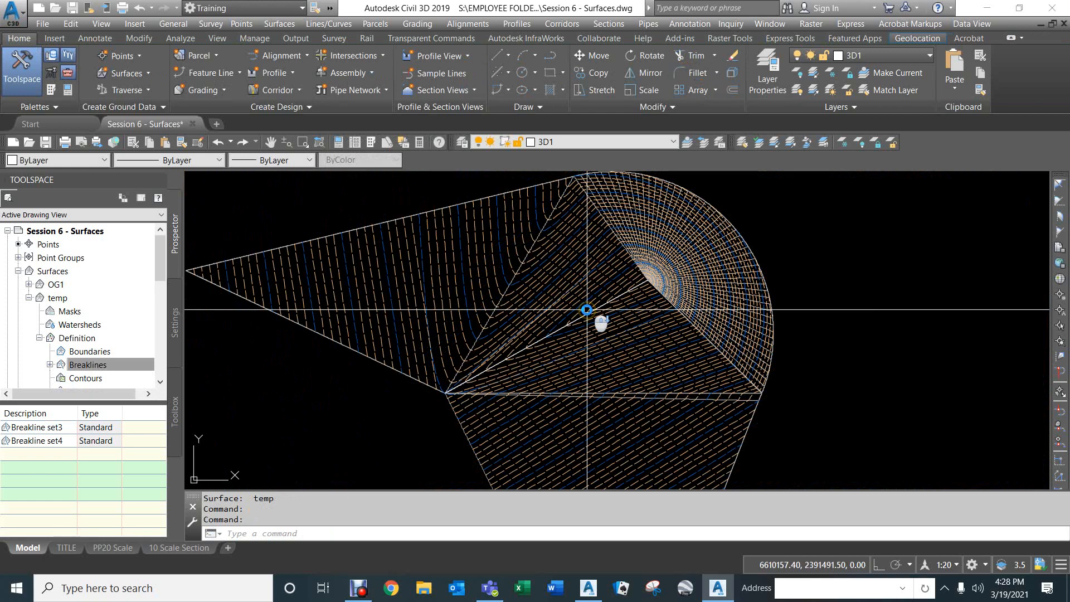
text(l)
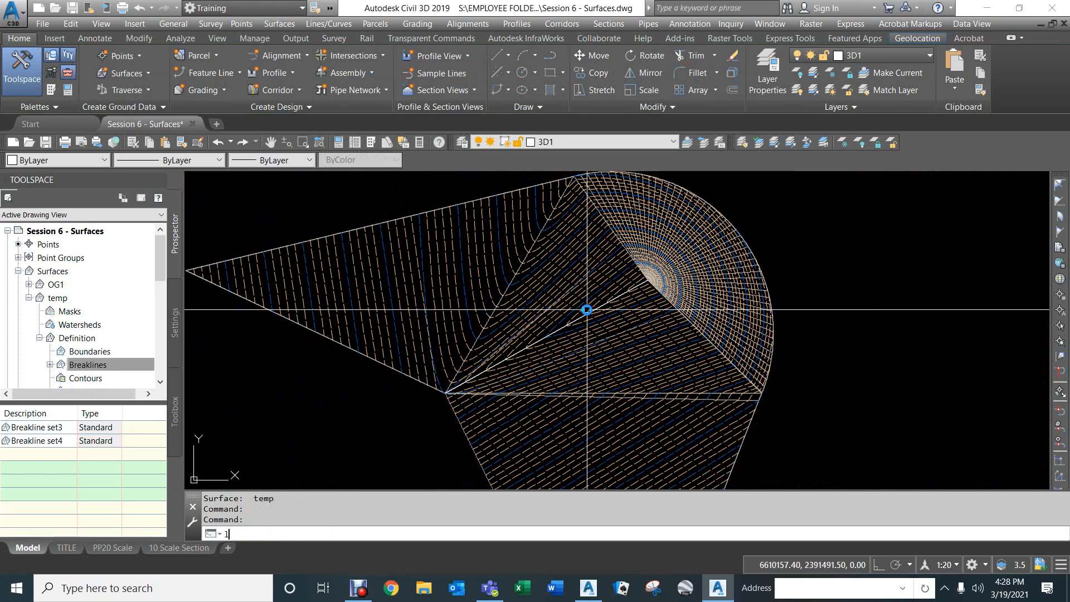
key(Return)
click(523, 177)
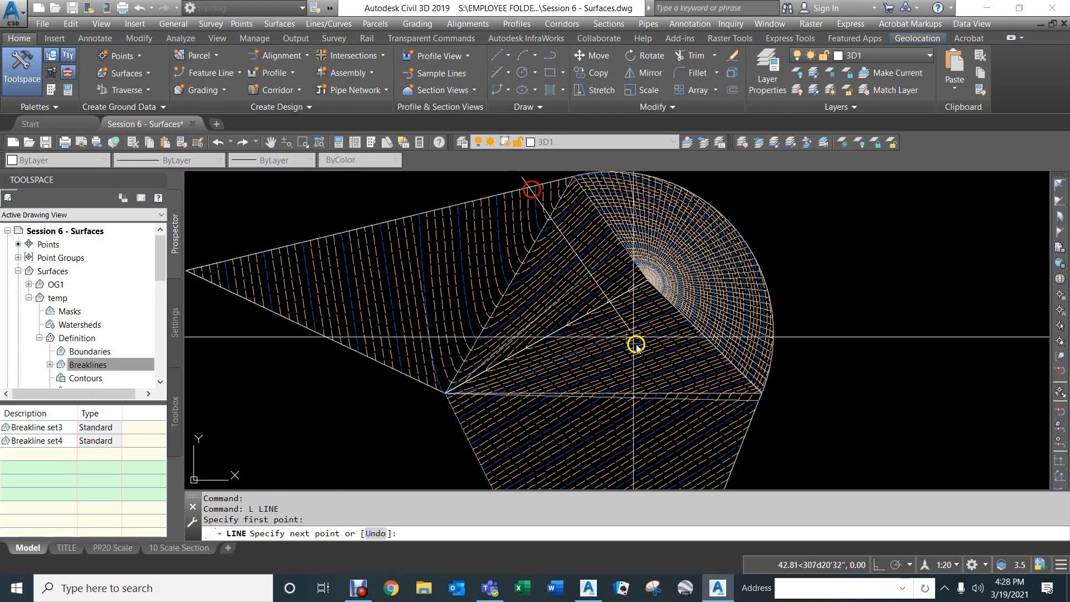
click(806, 476)
key(Return)
click(778, 451)
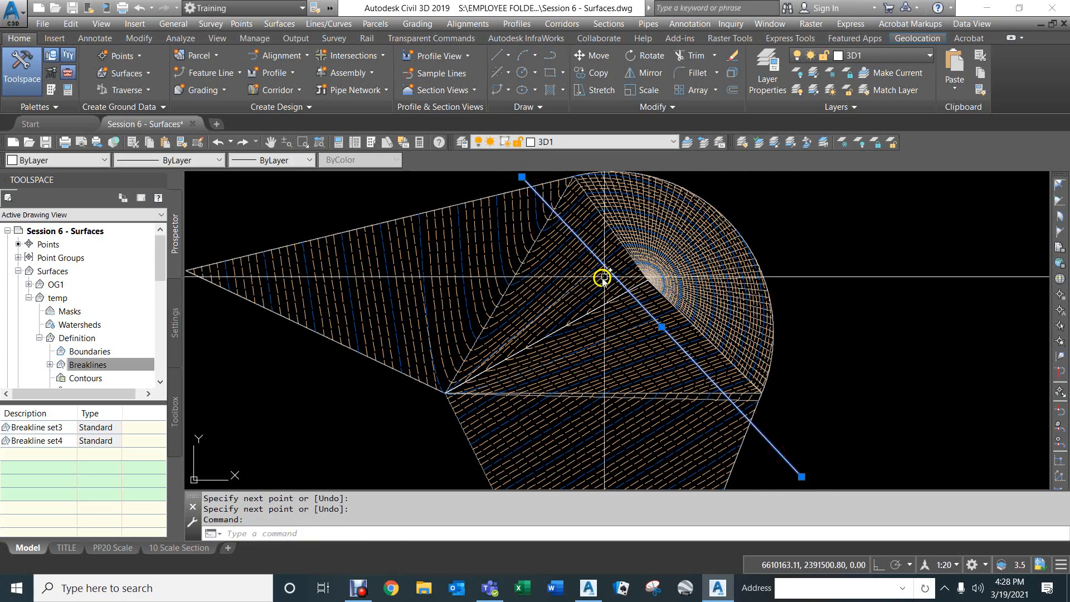
scroll(526, 179, down, 5)
click(541, 215)
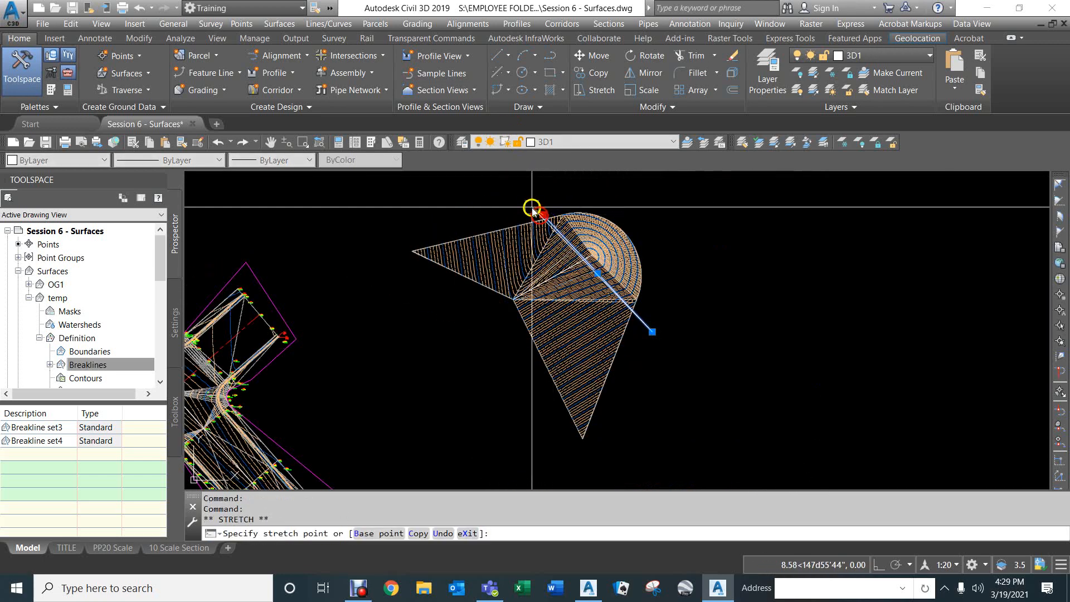
click(534, 200)
Step: Start a quick profile from the diagonal line, using the CPS Quick profile view style
right_click(545, 241)
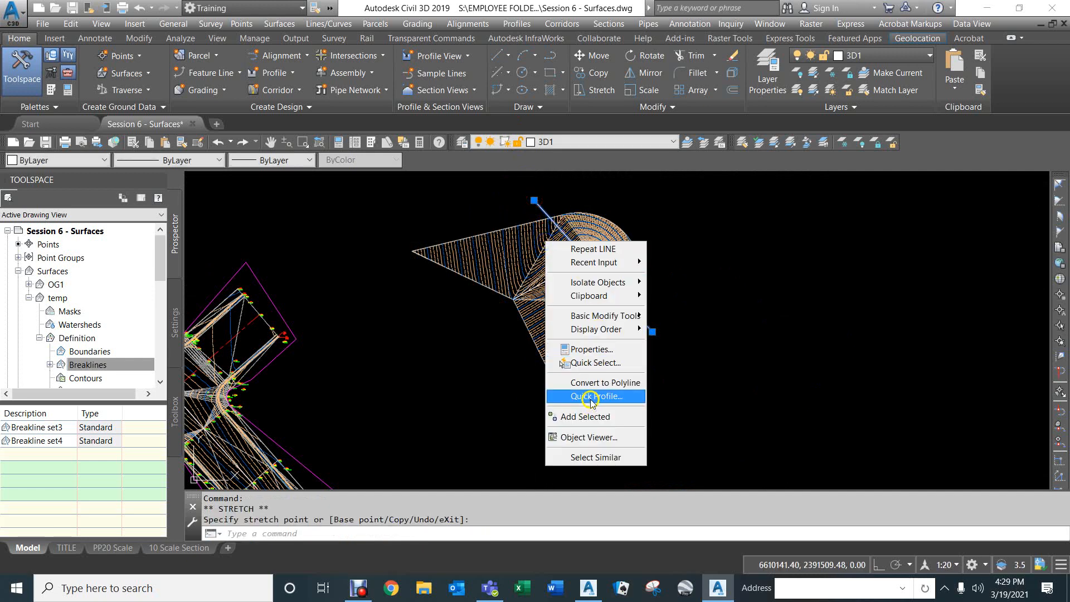
click(588, 397)
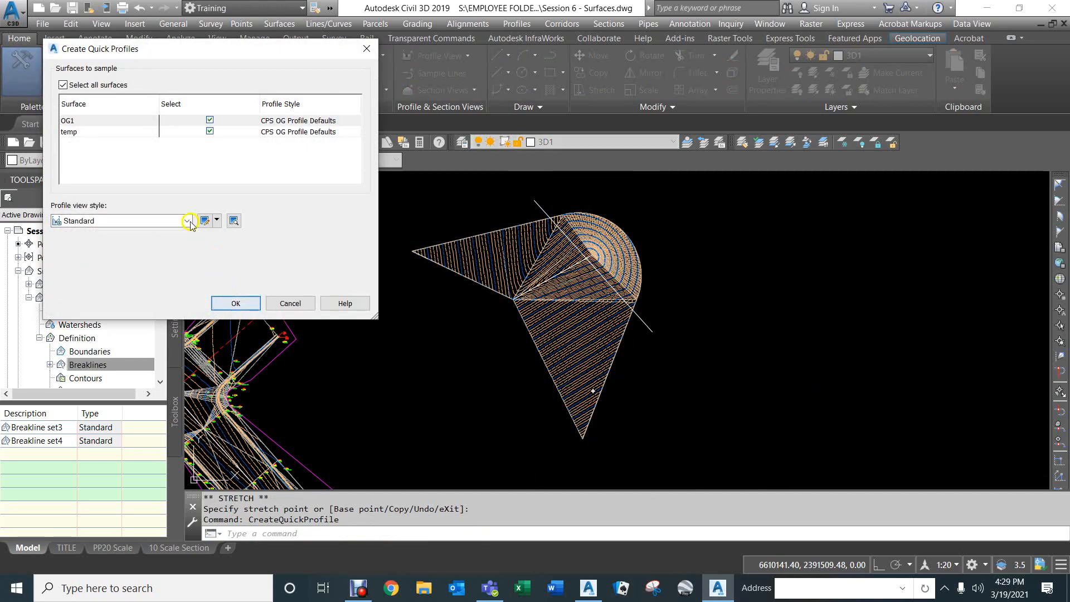
click(139, 220)
click(104, 245)
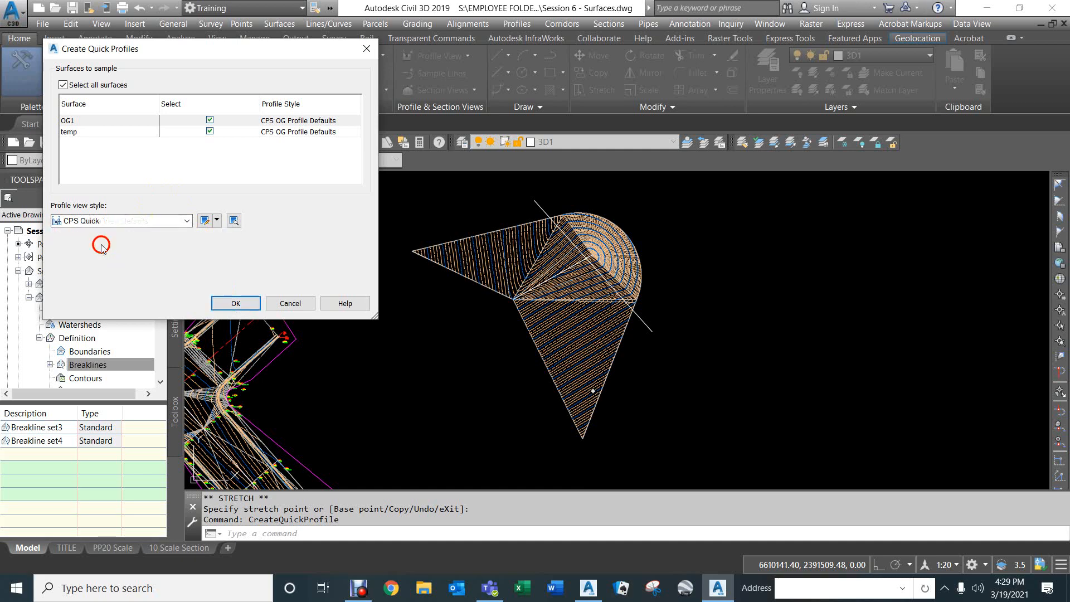
Step: Turn off every visible plan-view component in the CPS Quick profile view style, including titles, axes, annotations, ticks, grids and profile hatch
click(206, 221)
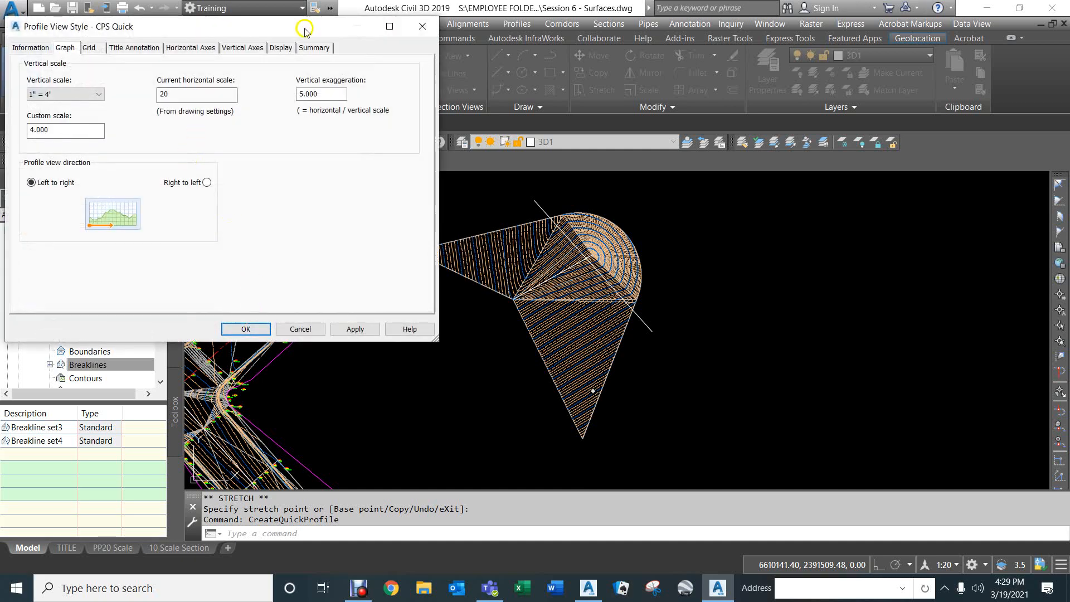
click(282, 48)
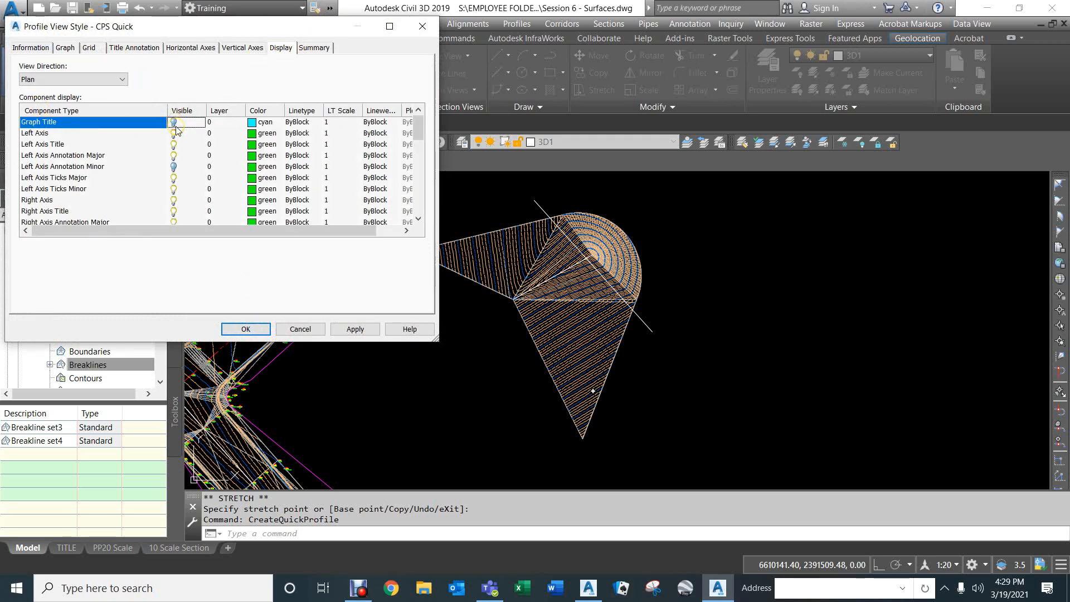
click(175, 156)
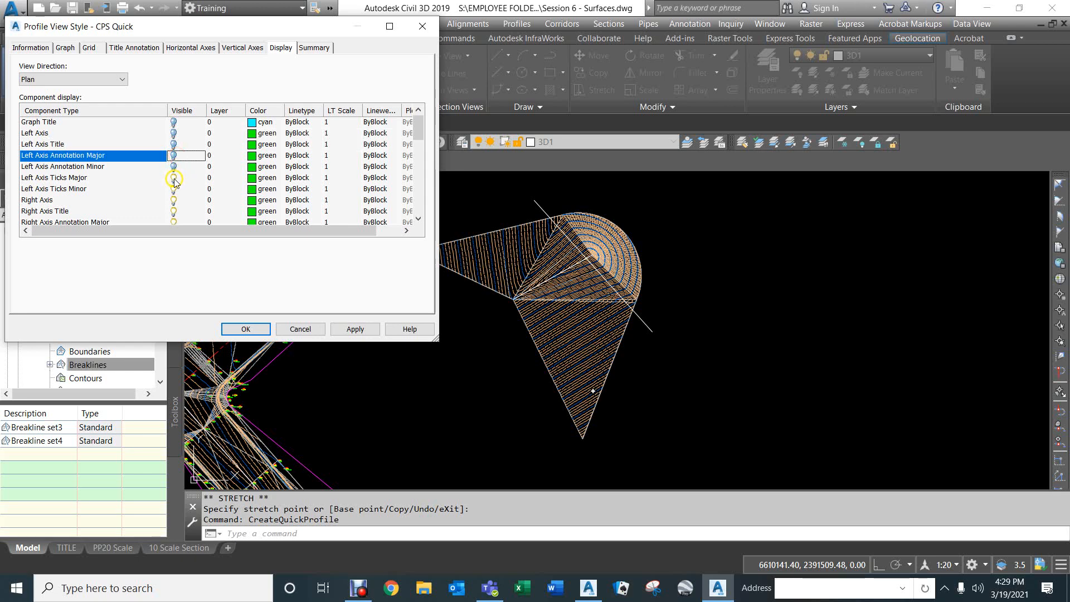
click(174, 212)
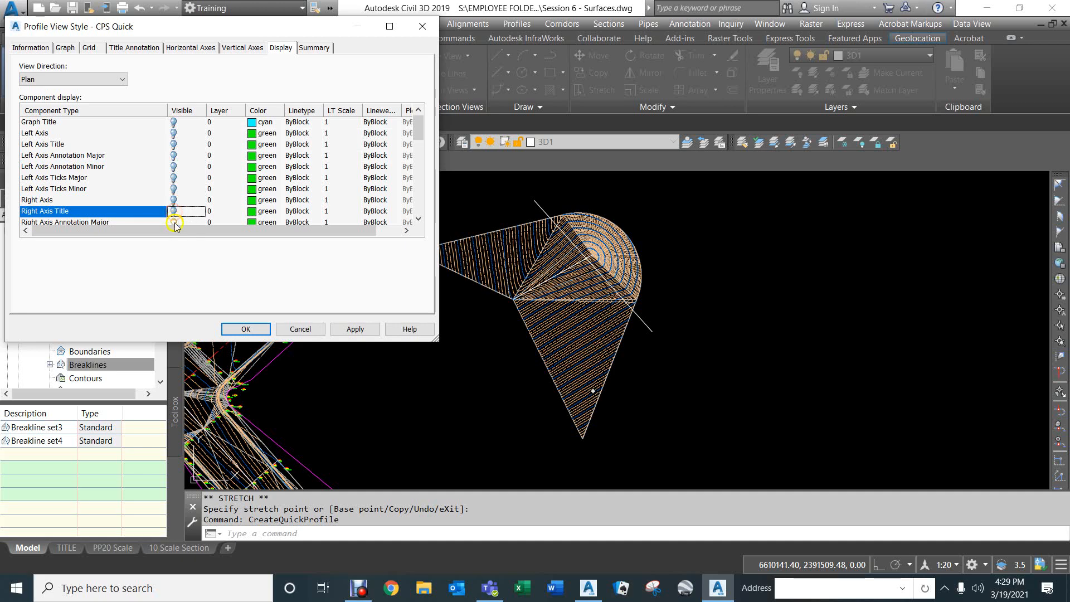
scroll(196, 187, down, 3)
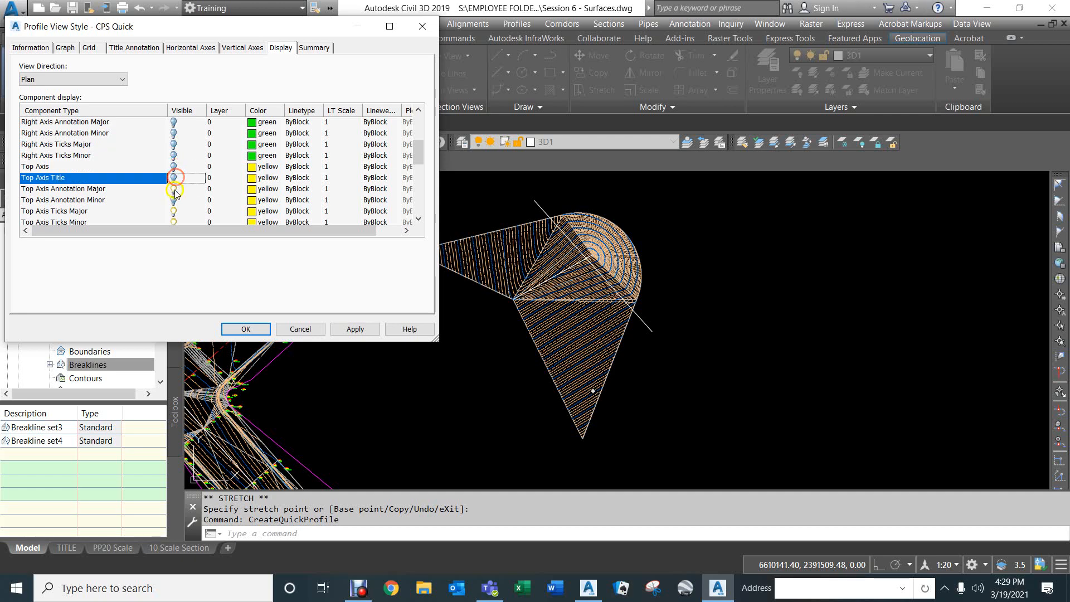
scroll(189, 202, down, 2)
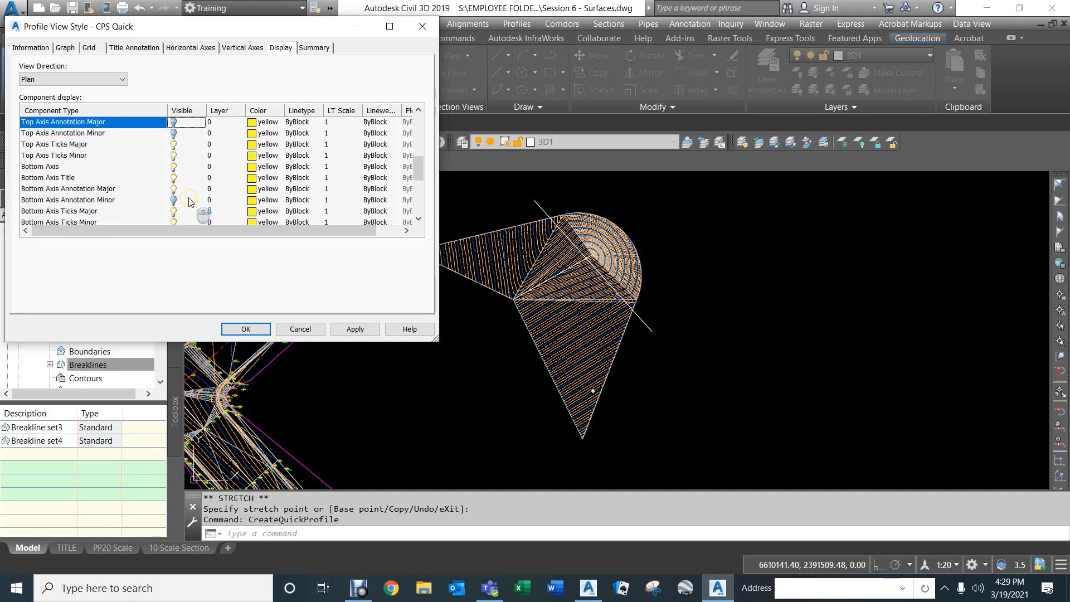
click(174, 156)
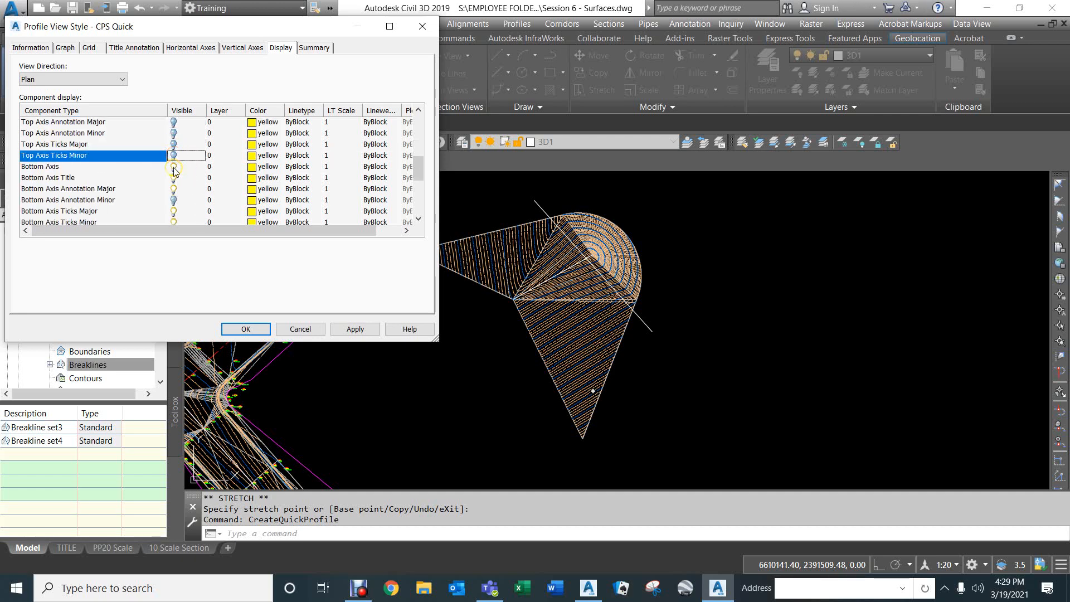
click(174, 212)
scroll(175, 219, down, 2)
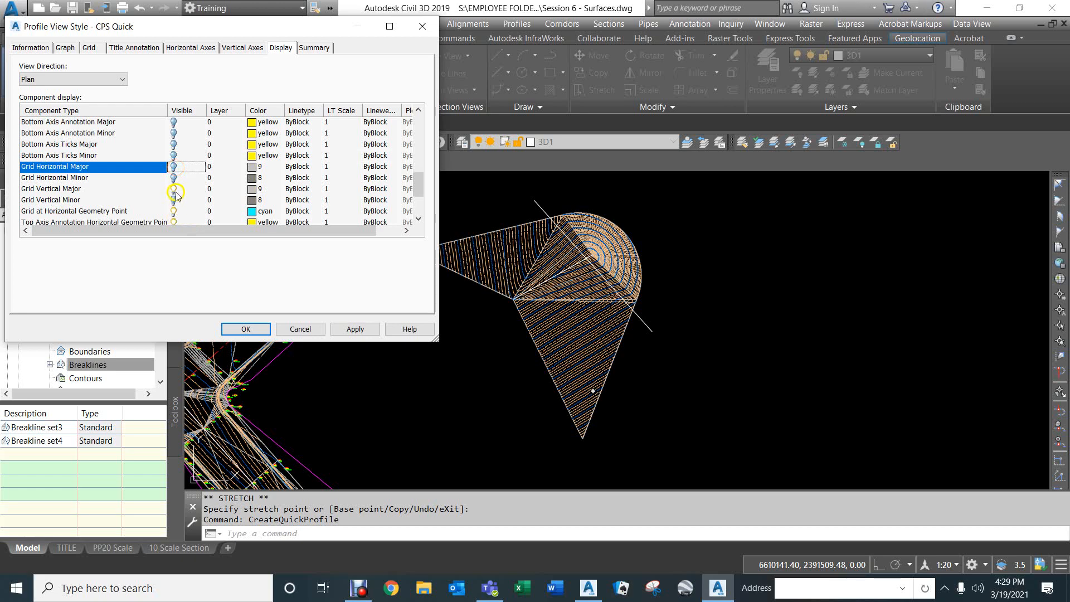
click(174, 191)
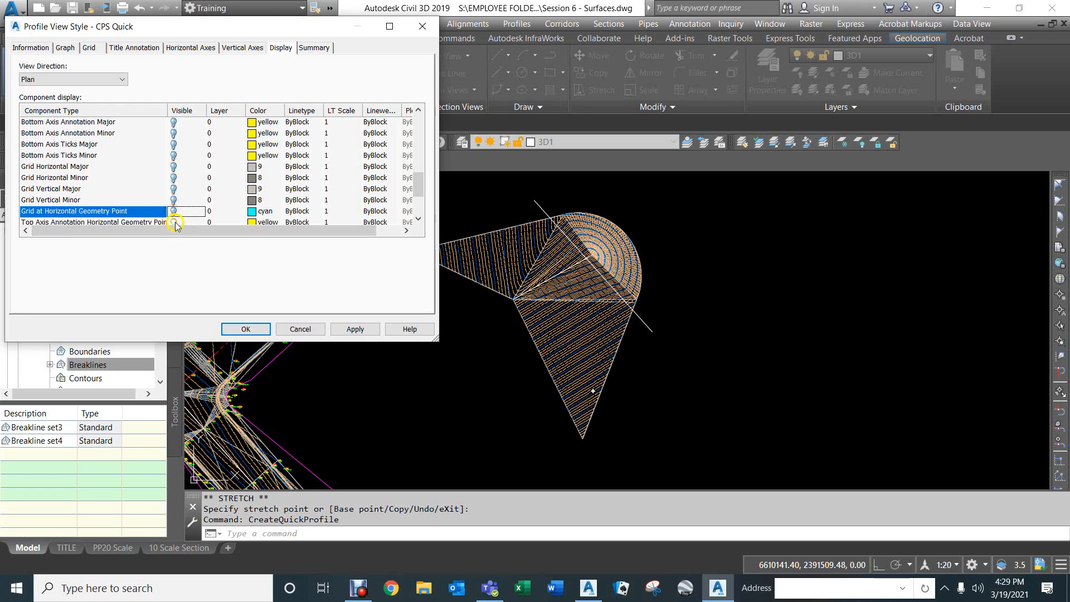
scroll(205, 175, down, 2)
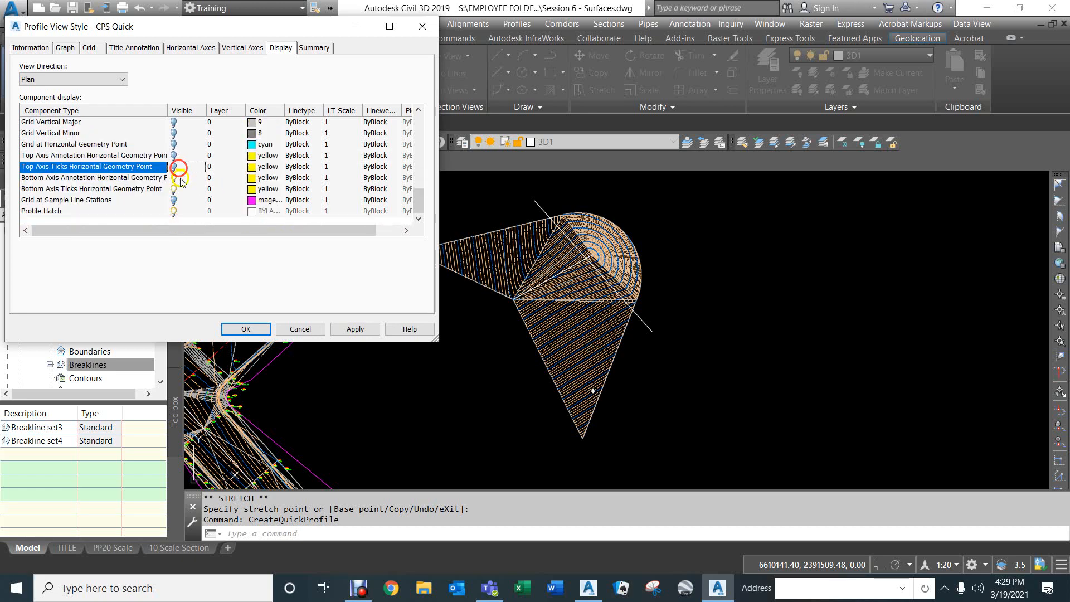
click(174, 211)
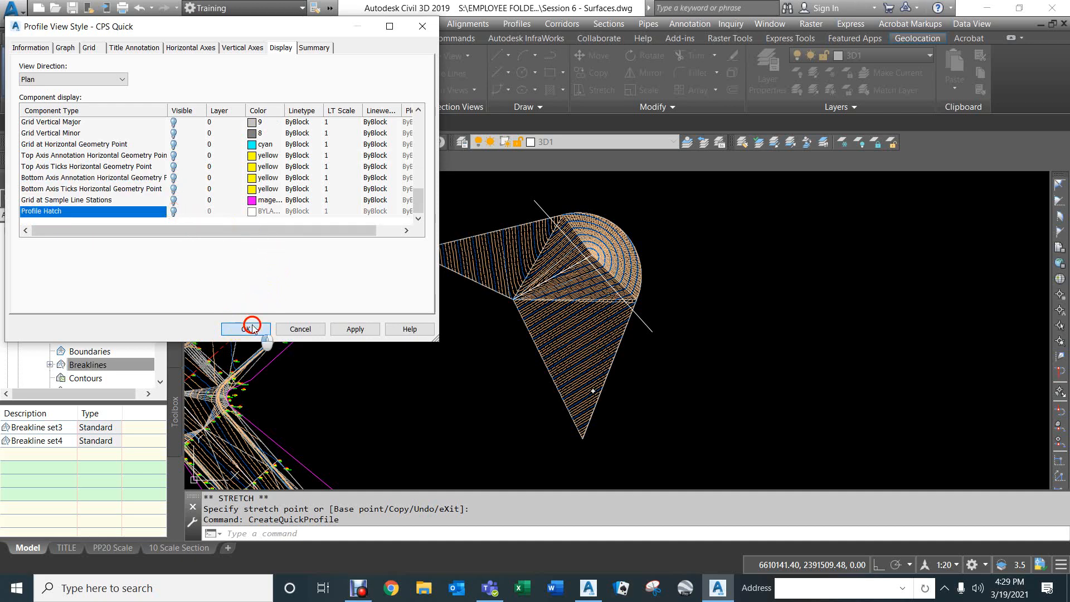
click(252, 328)
Step: Create the quick profile with its view origin in the empty area beside the temp surface, and dismiss the event list
click(252, 304)
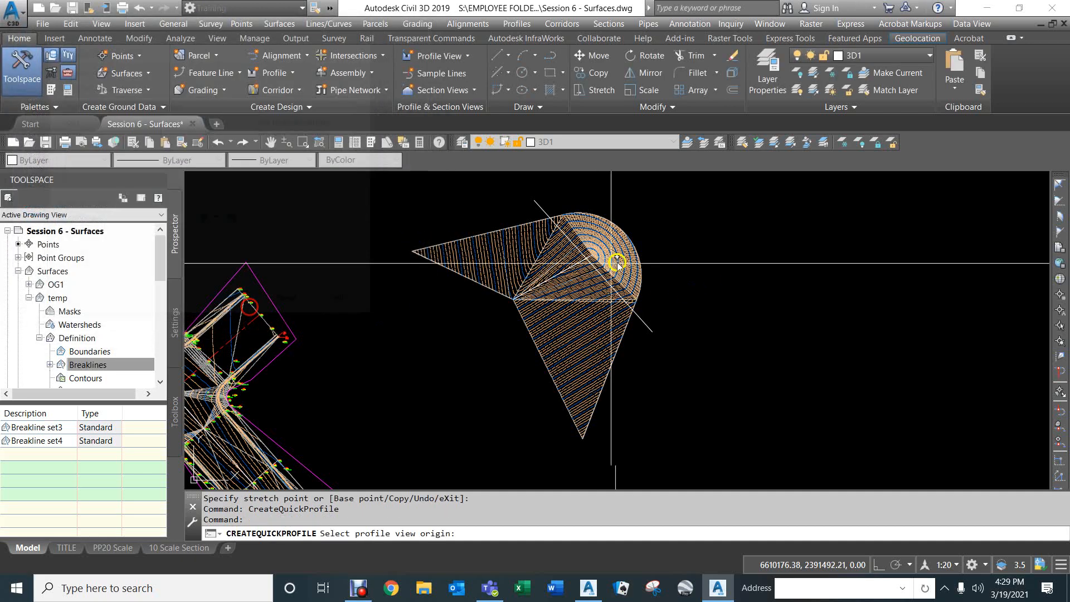
click(692, 280)
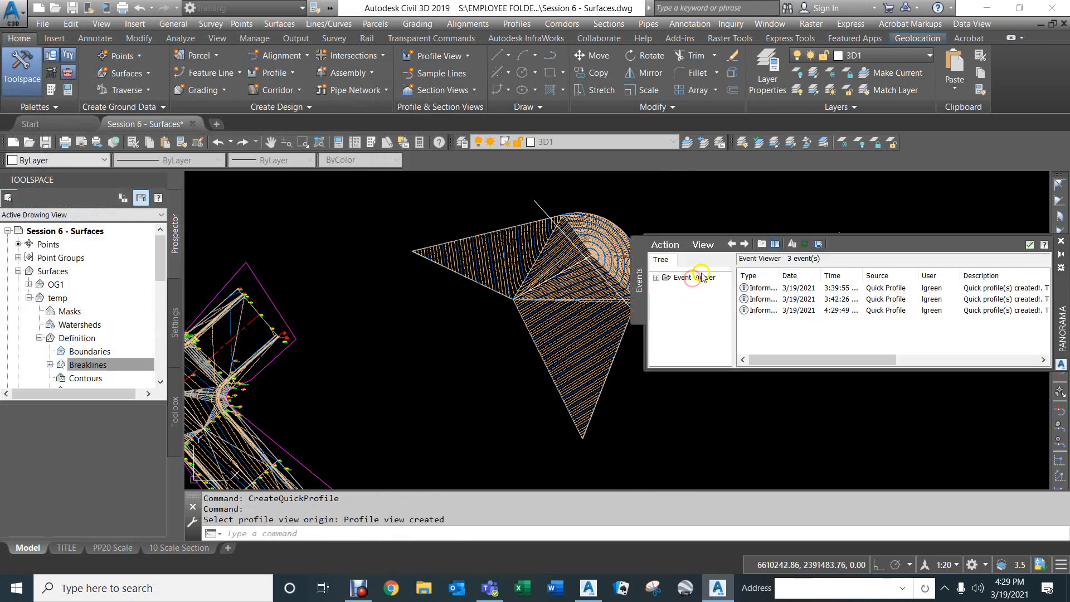
click(1028, 244)
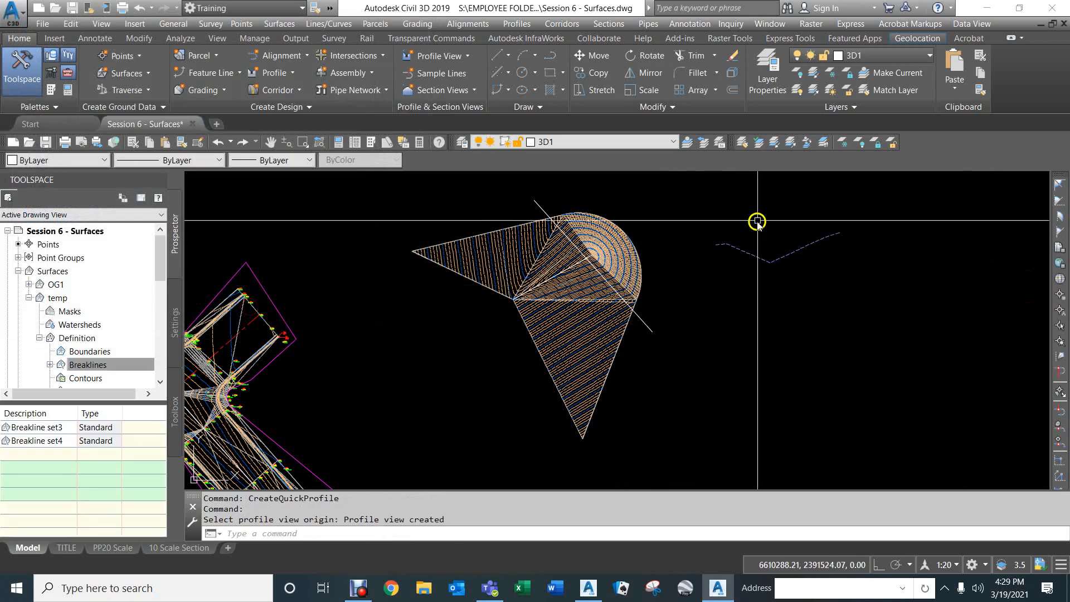
Step: Move the profiled line by its midpoint into the temp surface's semicircular area
click(538, 203)
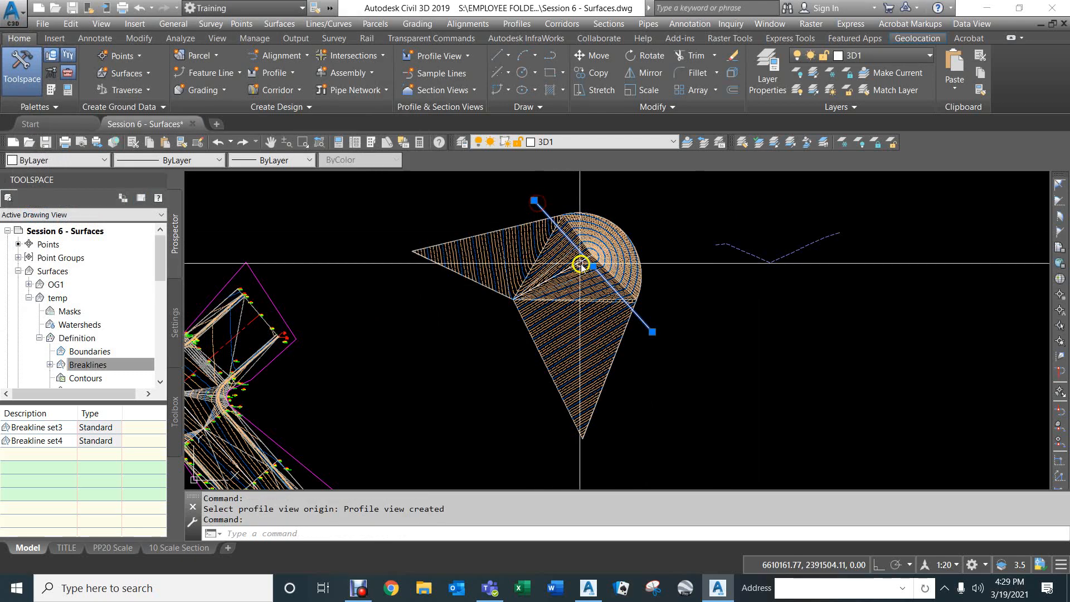
click(594, 266)
click(601, 247)
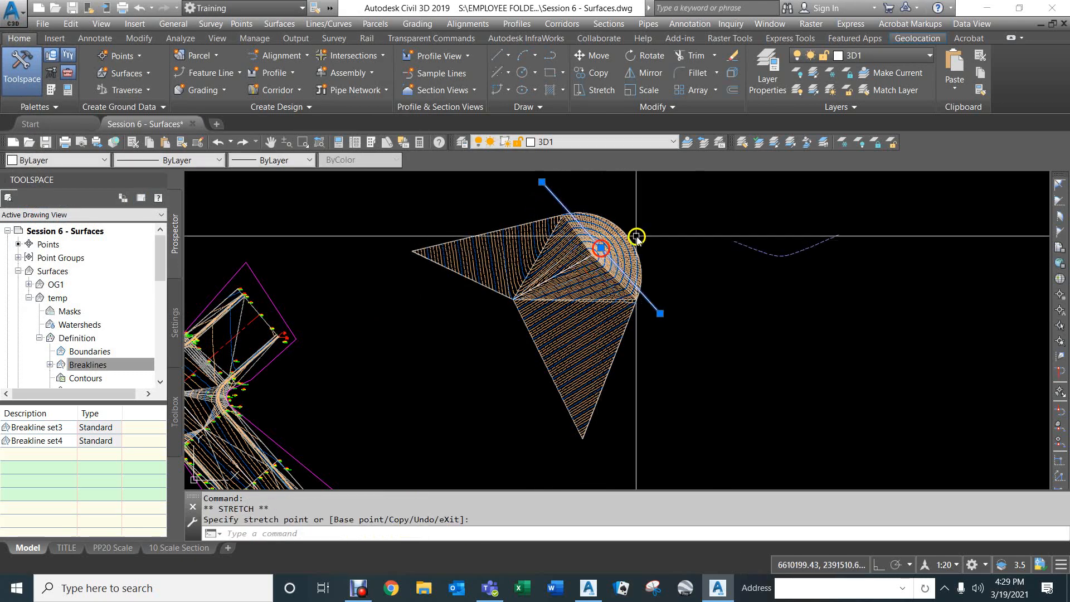
Step: Stretch the profiled line's ends so it runs from above the surface's western tip to beside its southern tip
click(542, 182)
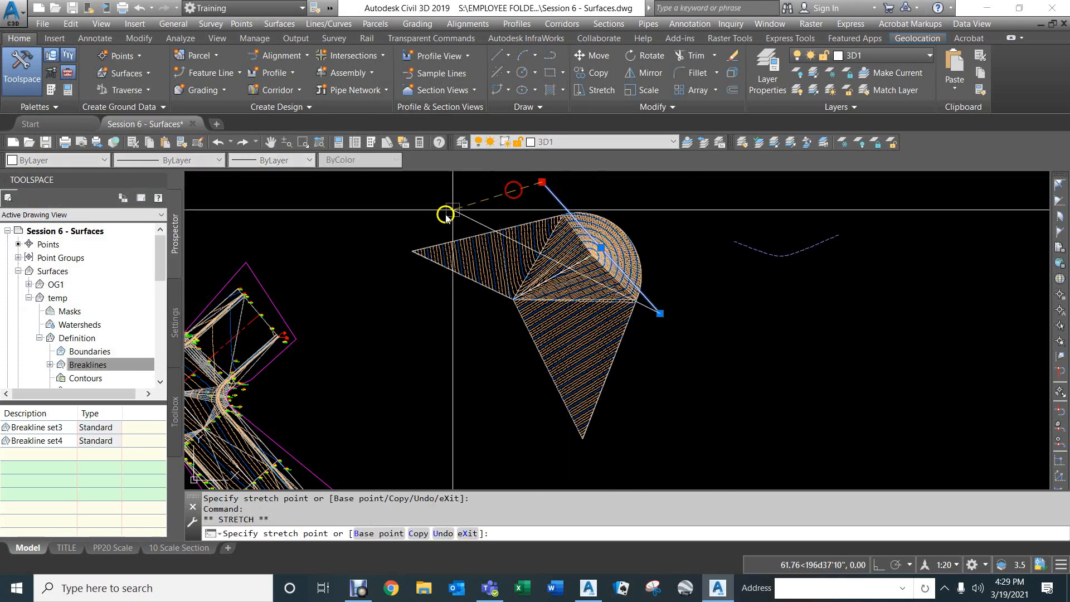
click(414, 228)
click(661, 314)
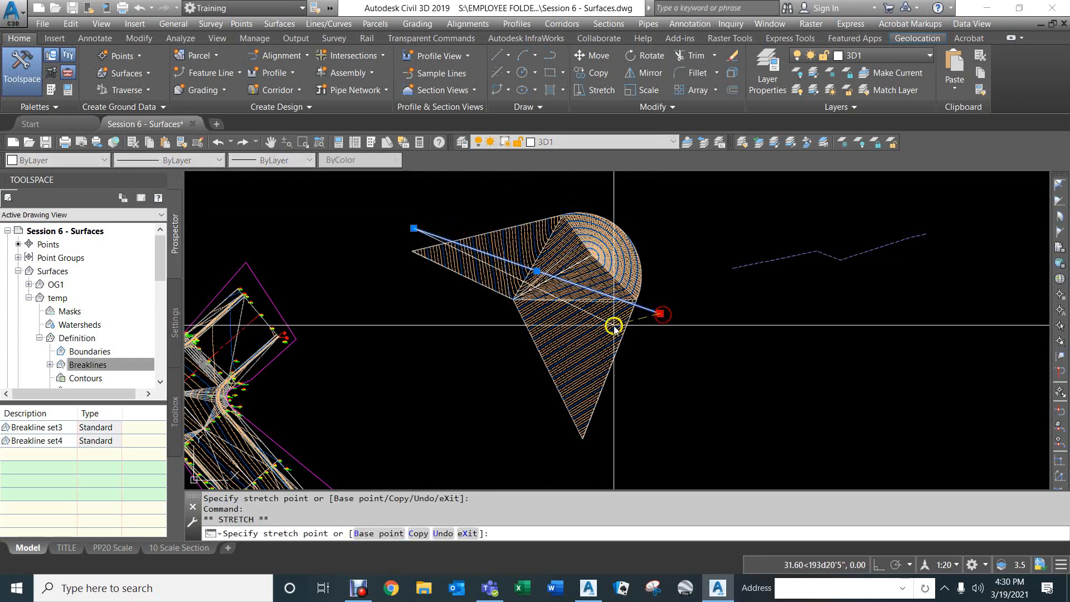
click(617, 366)
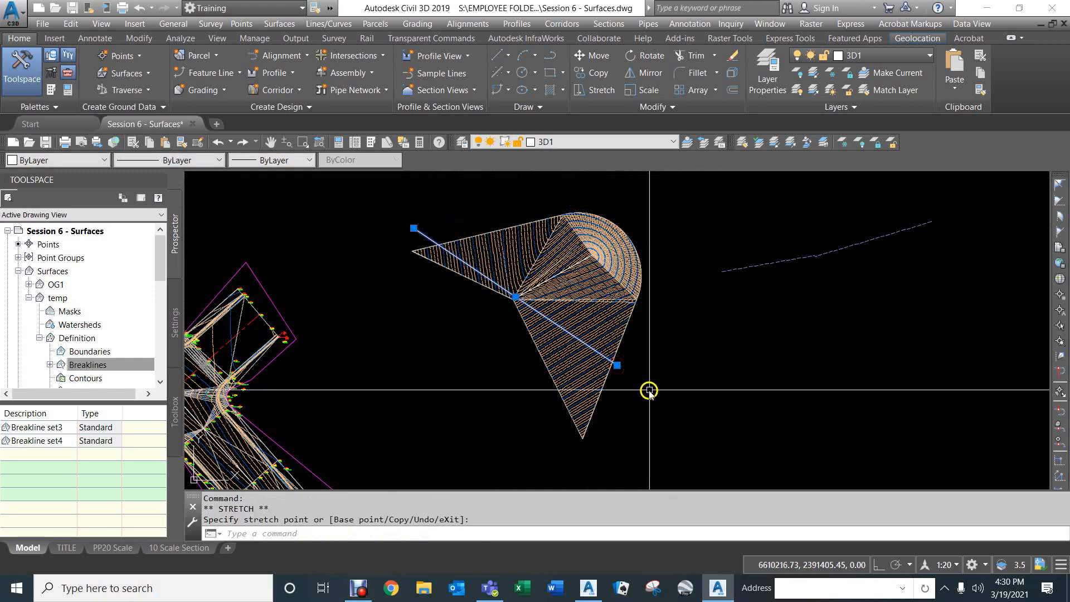
click(617, 366)
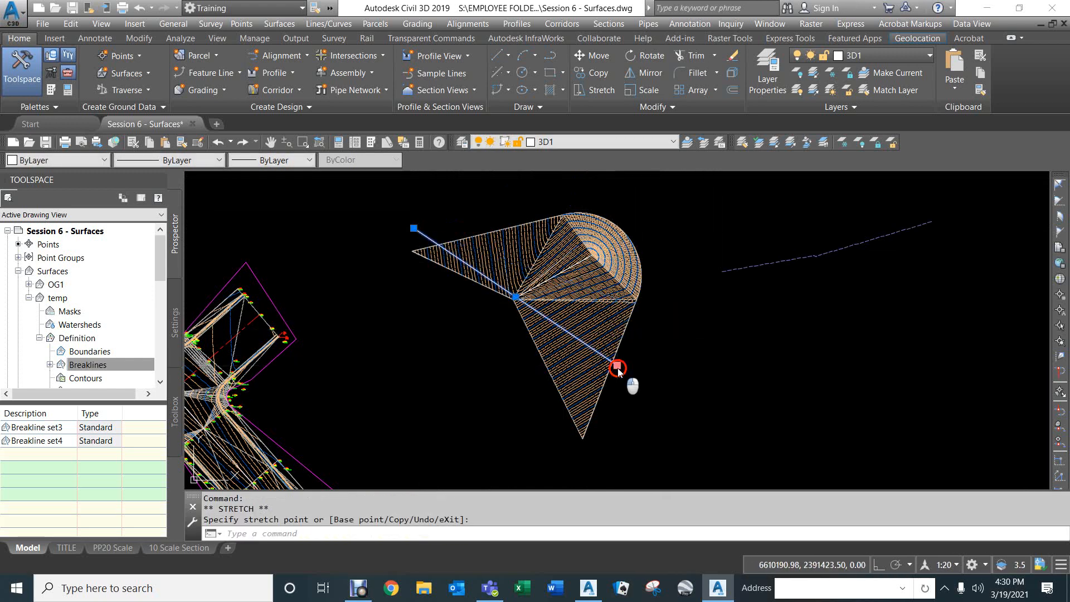
click(611, 419)
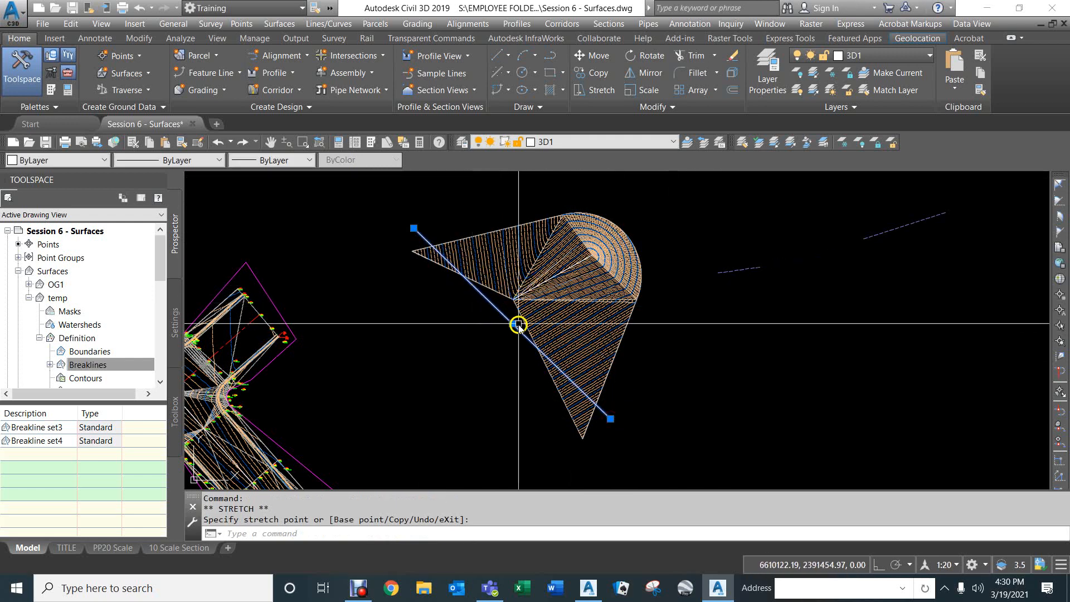
Step: Stretch the profiled line's ends so it runs from just outside the temp surface's inner corner to beyond the arc's northeastern side
click(610, 419)
click(636, 229)
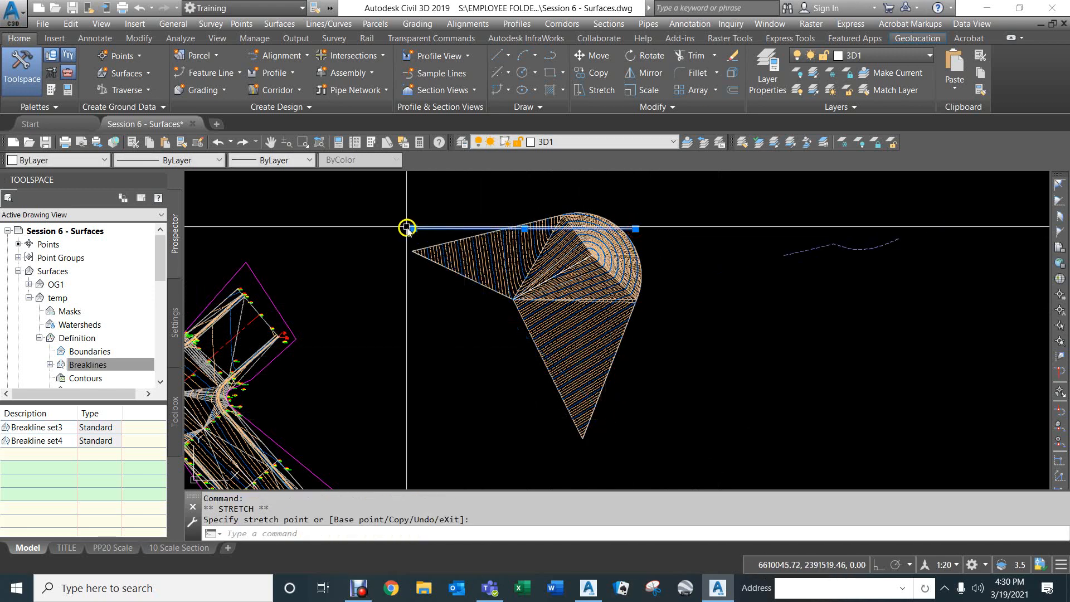
click(495, 308)
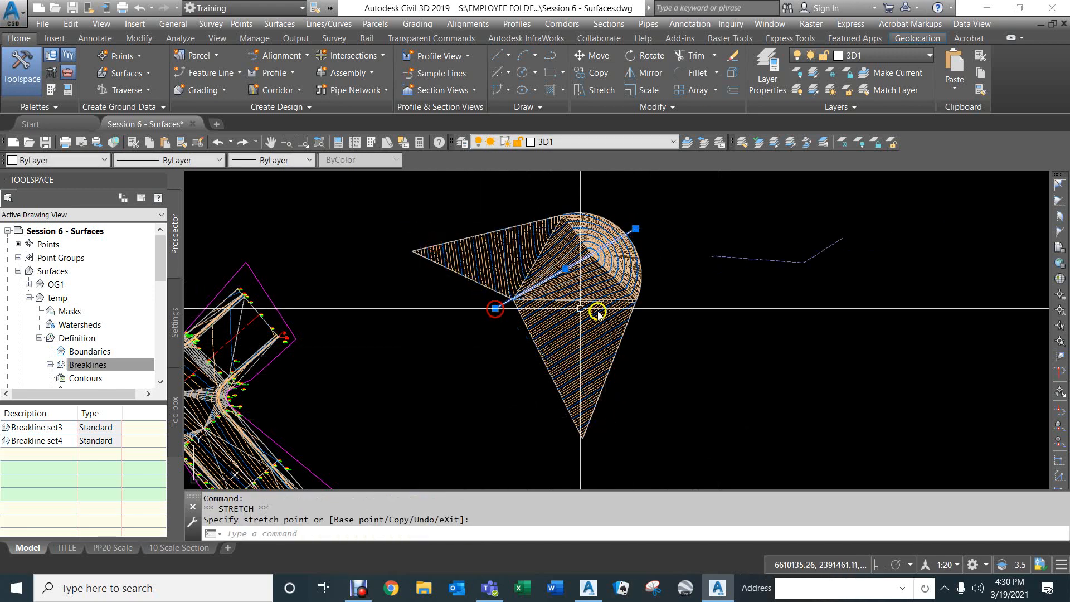
click(637, 227)
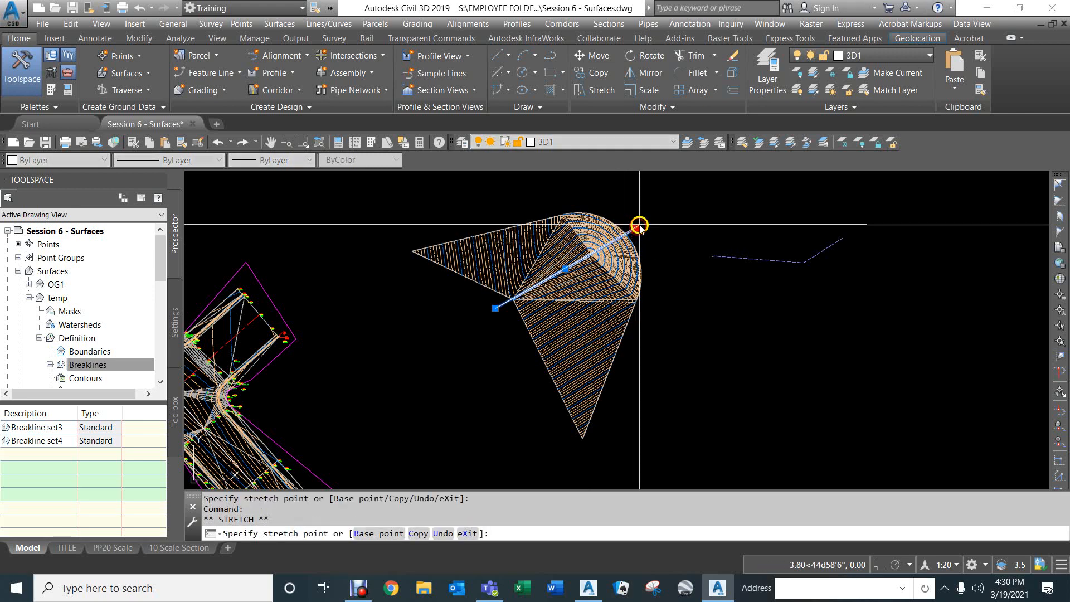
click(639, 226)
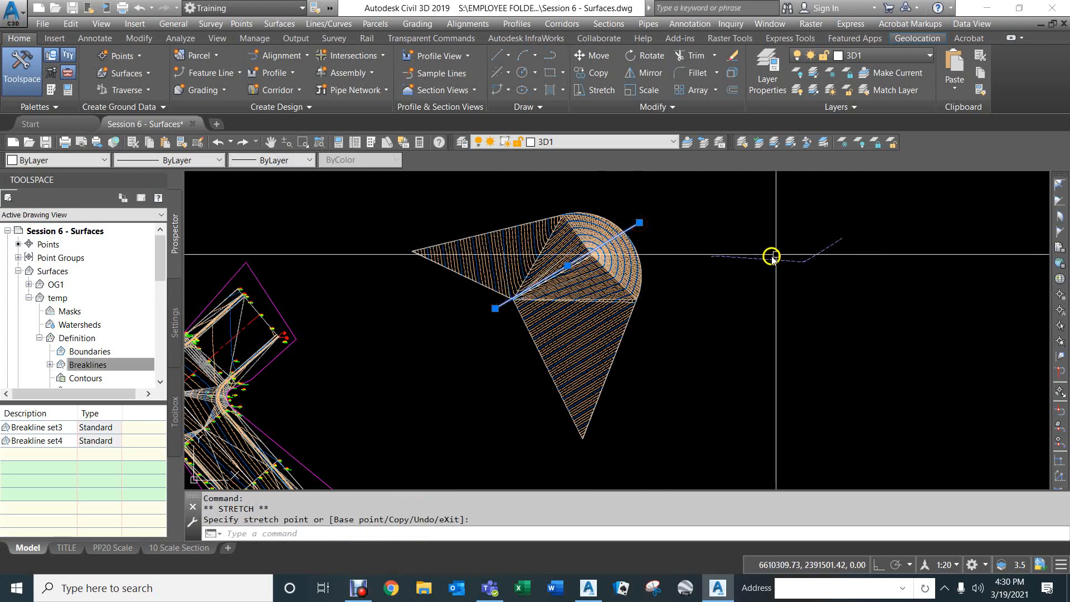
Step: Shorten the profiled line to span from the surface's inner corner to the semicircle's centre
mouse_move(493, 312)
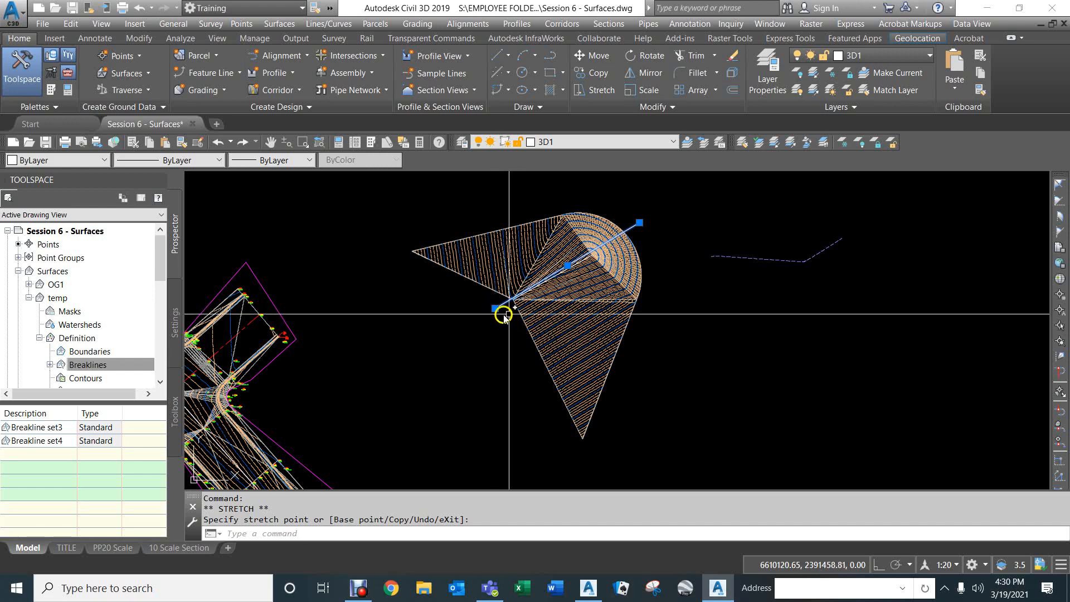
click(495, 308)
click(513, 301)
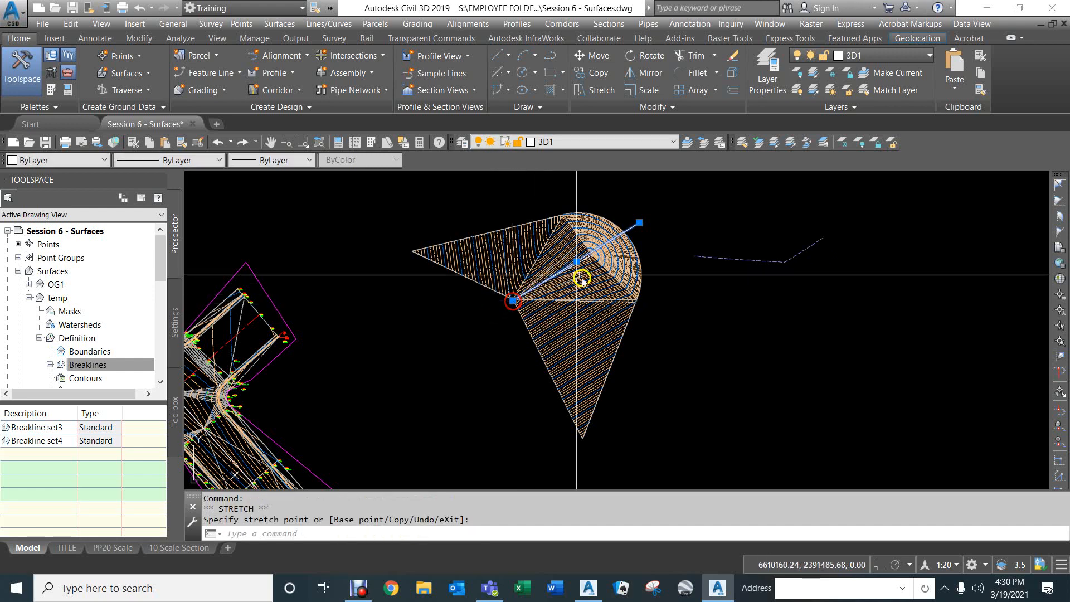
click(640, 224)
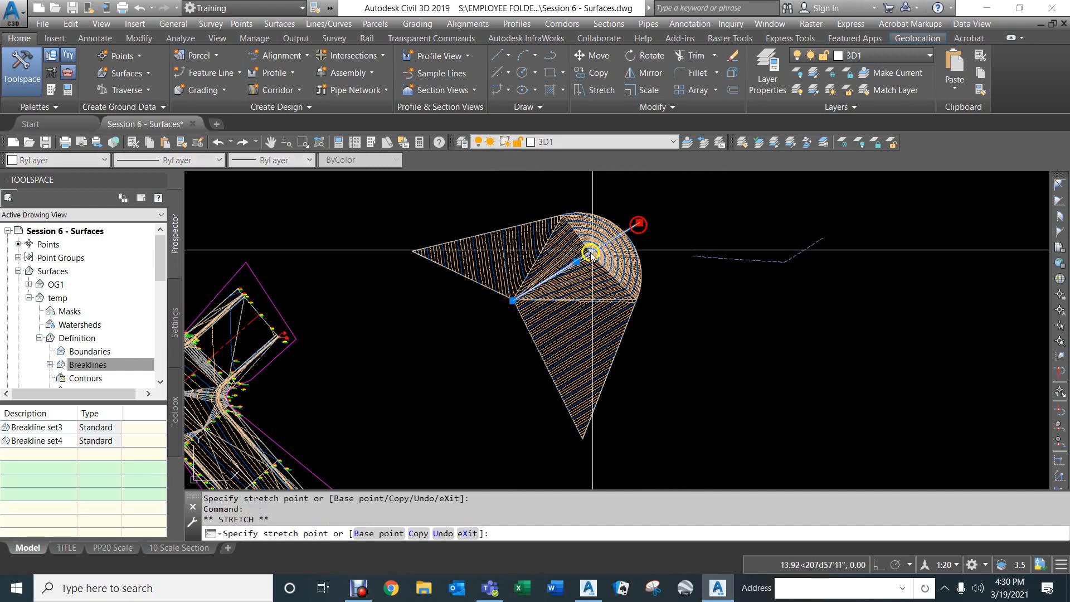
click(594, 253)
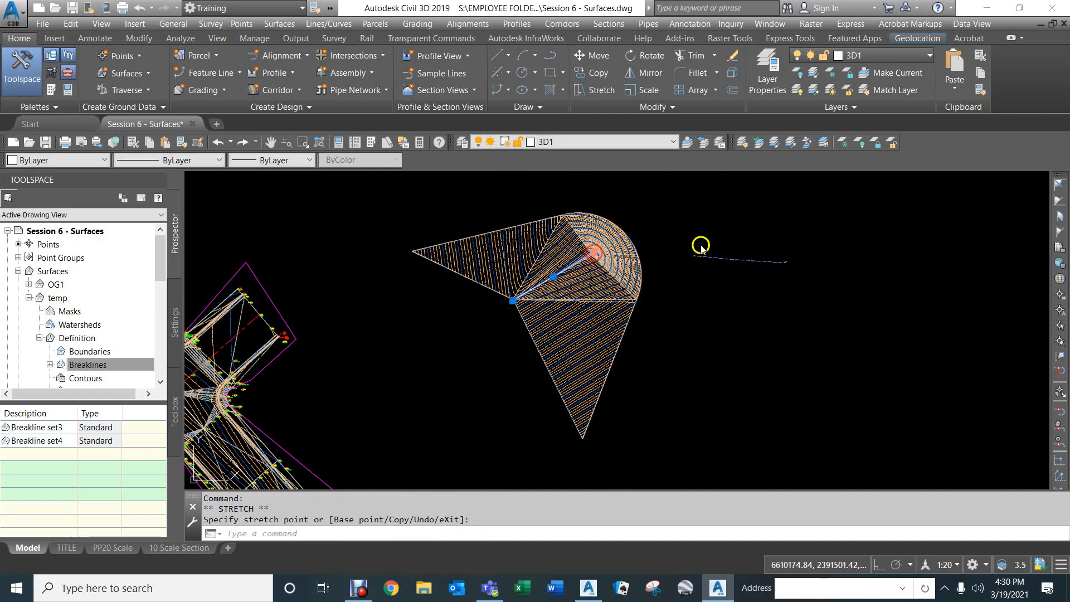
Step: Reverse the profiled line's direction by swapping its ends between the surface's inner corner and the semicircle's centre
scroll(781, 257, up, 5)
middle_drag(780, 256, 788, 279)
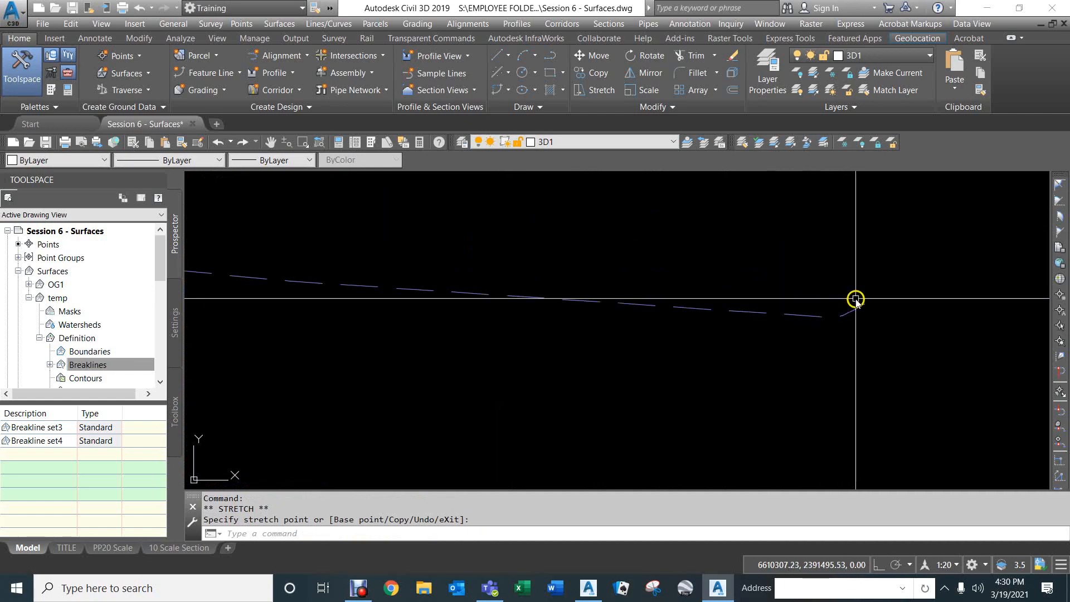
scroll(841, 306, down, 8)
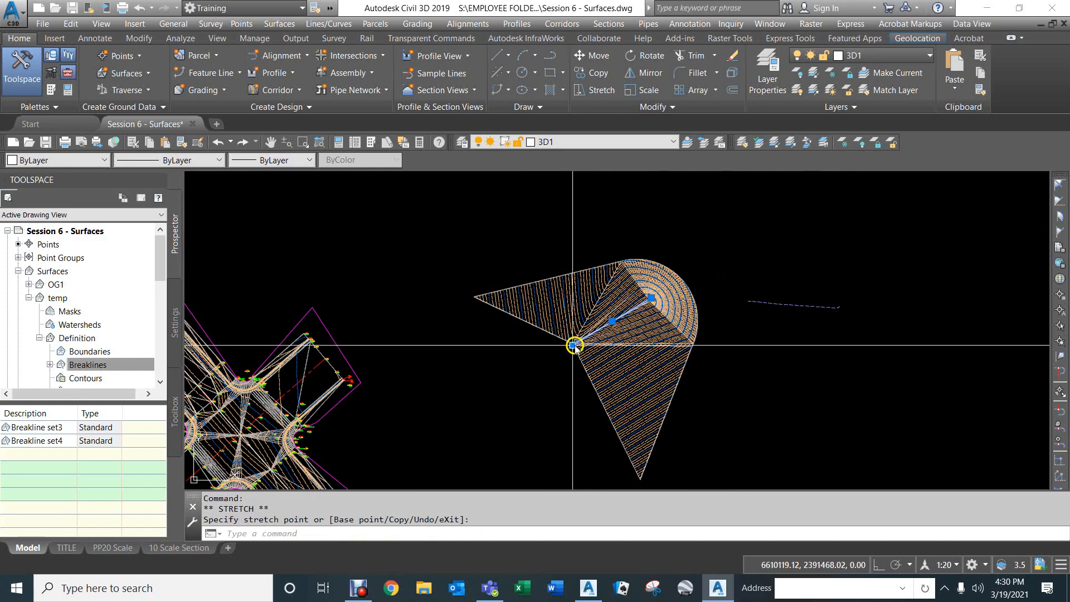
click(572, 344)
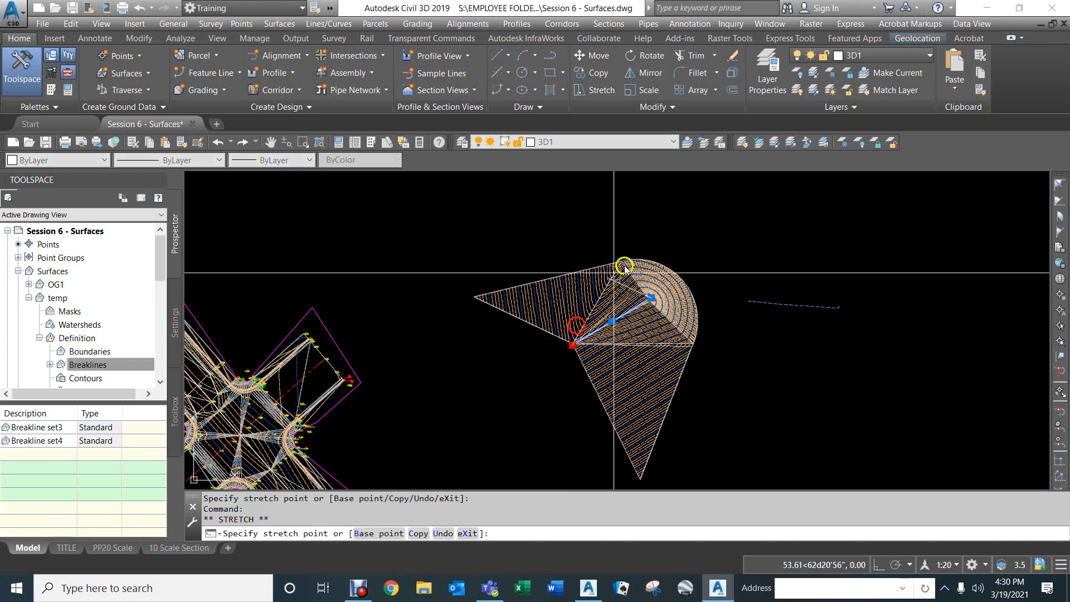
click(719, 262)
click(653, 299)
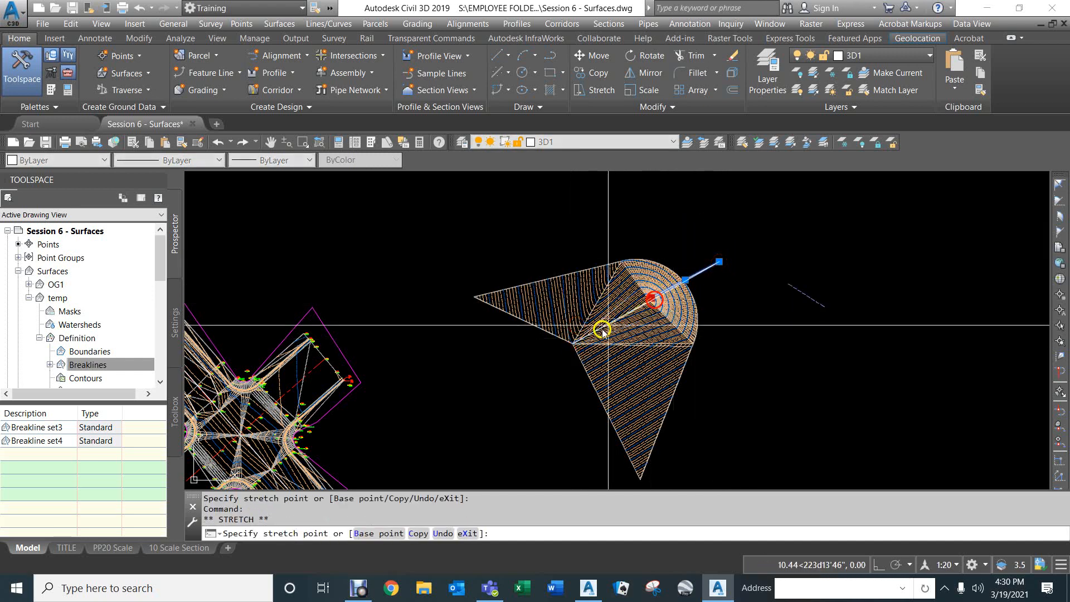
click(572, 346)
click(719, 261)
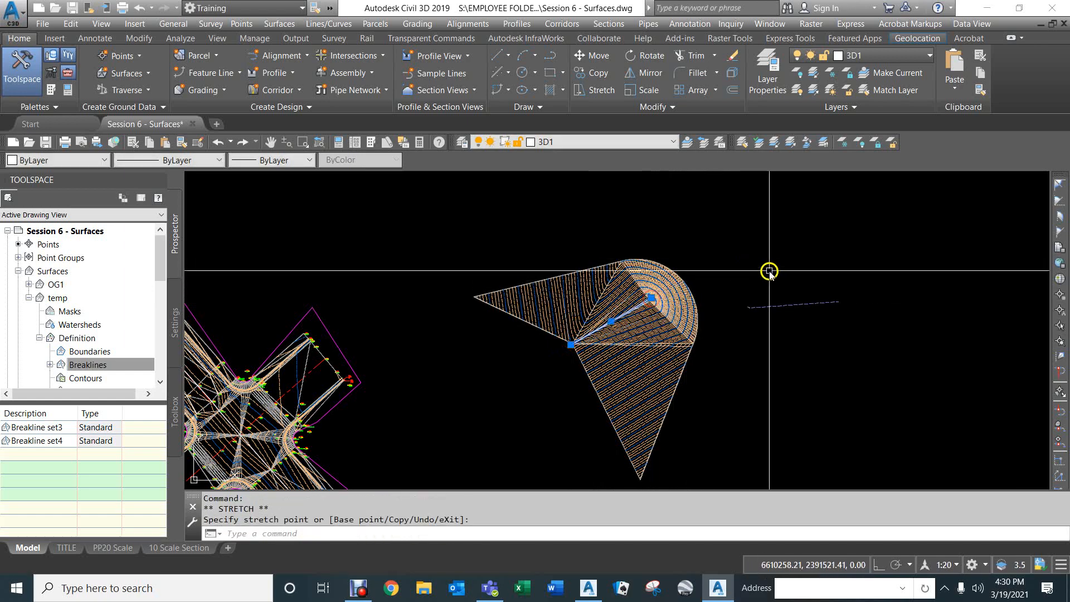
Step: Stretch the profiled line's inner-corner end to just outside the surface's southeastern edge and clear the selection
scroll(747, 309, up, 8)
scroll(762, 299, down, 6)
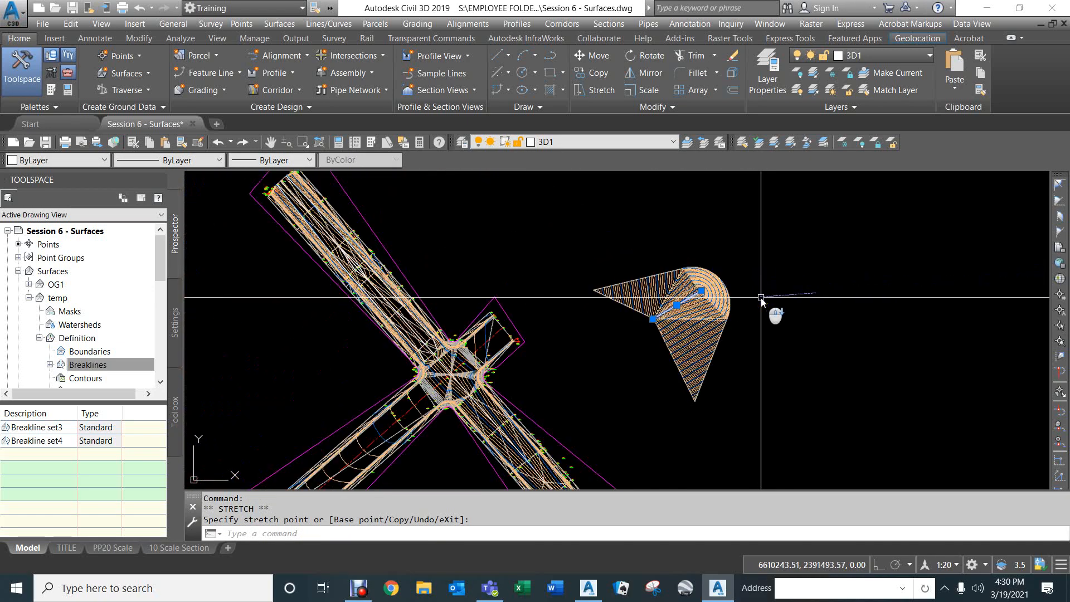
click(724, 295)
click(653, 319)
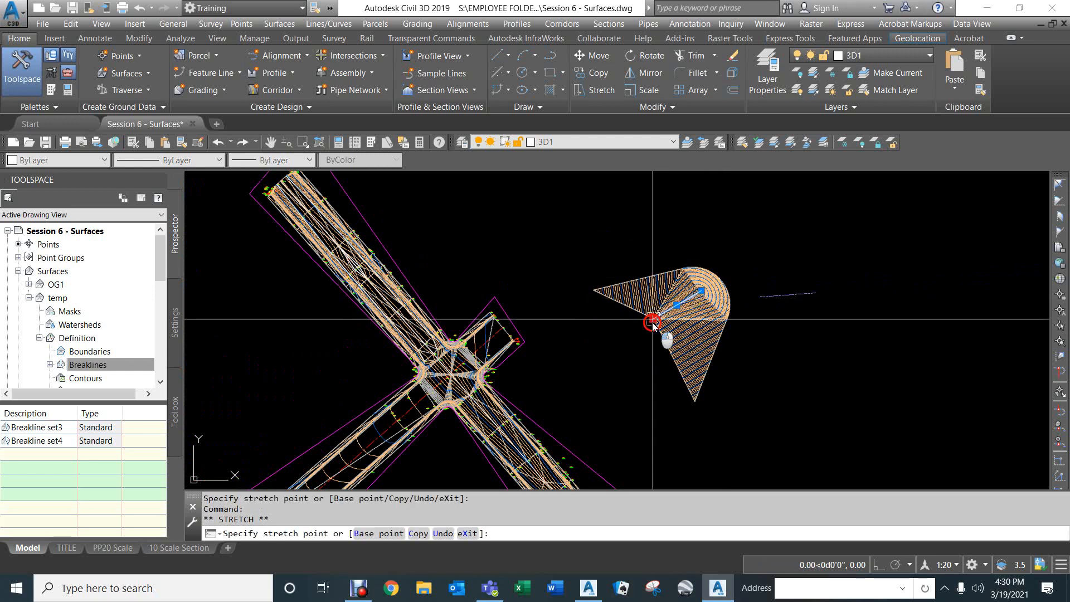
click(744, 338)
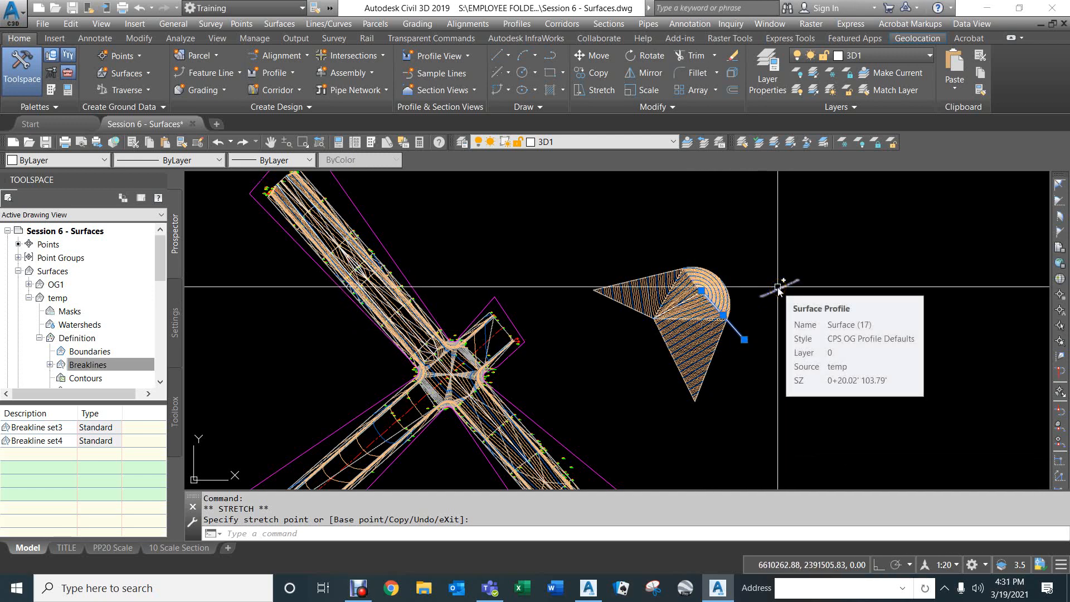
key(Escape)
key(Escape)
key(Escape)
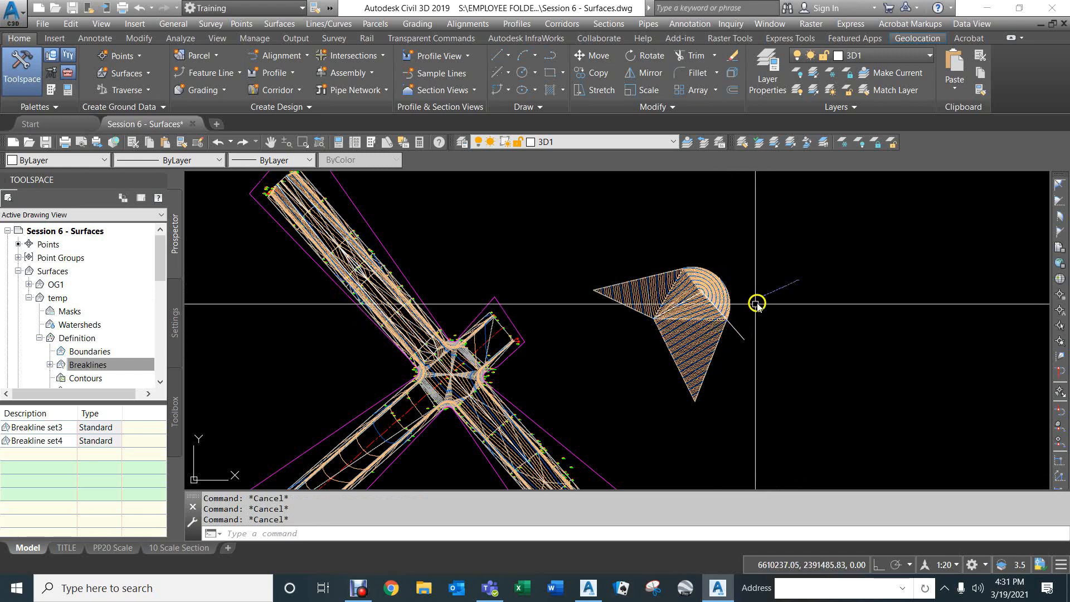
Step: Erase the quick profile beside the temp surface and the line it was cut along
click(778, 292)
text(e)
key(Return)
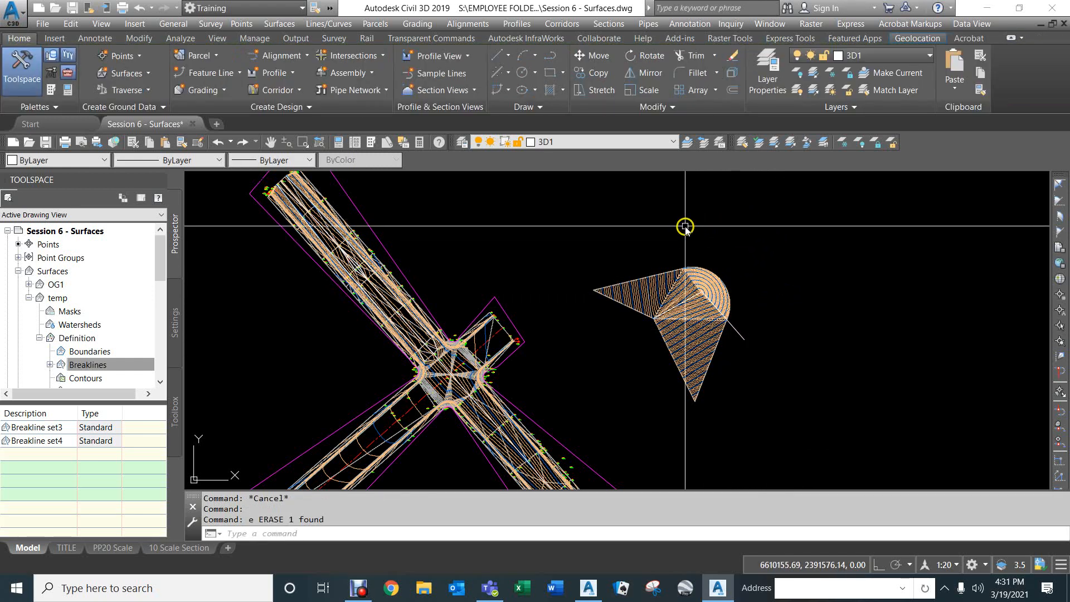
click(743, 337)
text(E)
key(Return)
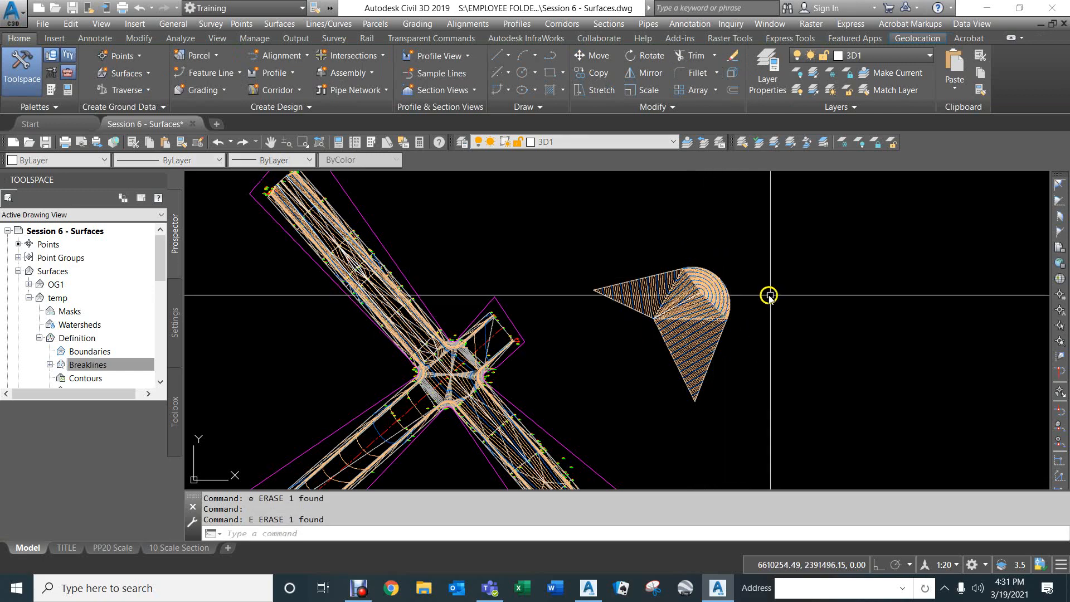
Step: Examine the temp surface's contours and breaklines up close and from tilted 3D viewpoints
click(694, 301)
scroll(696, 301, up, 4)
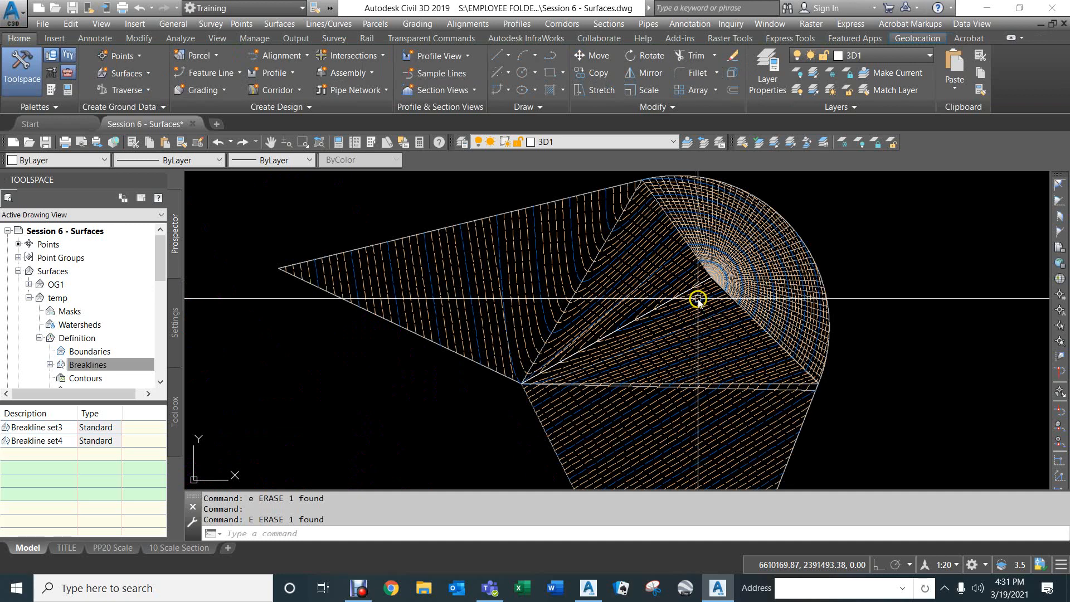
scroll(693, 296, up, 2)
middle_drag(690, 262, 683, 263)
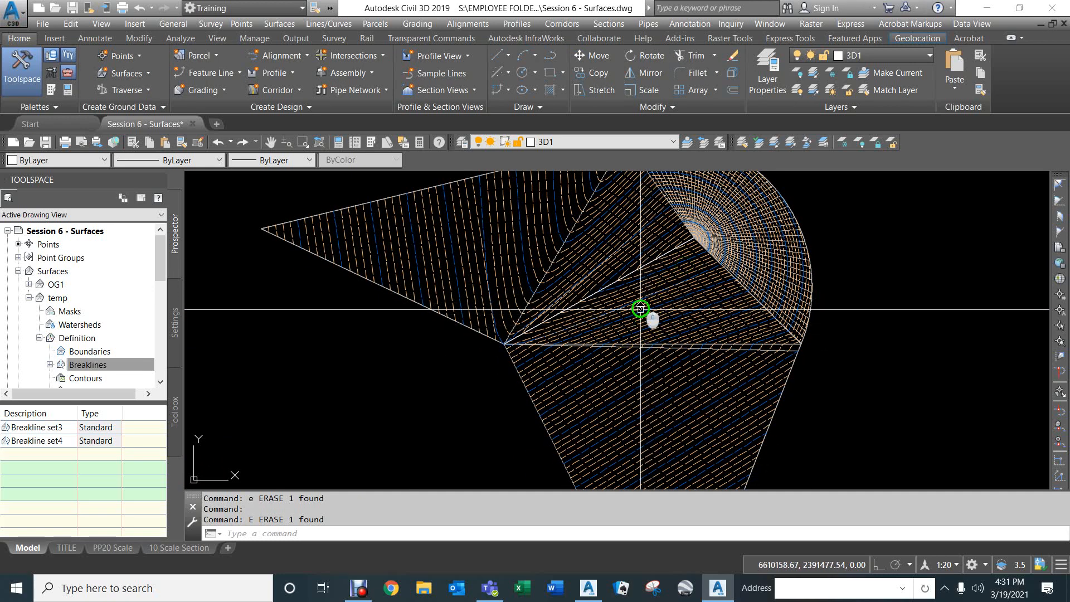
shift+middle_drag(631, 243, 561, 219)
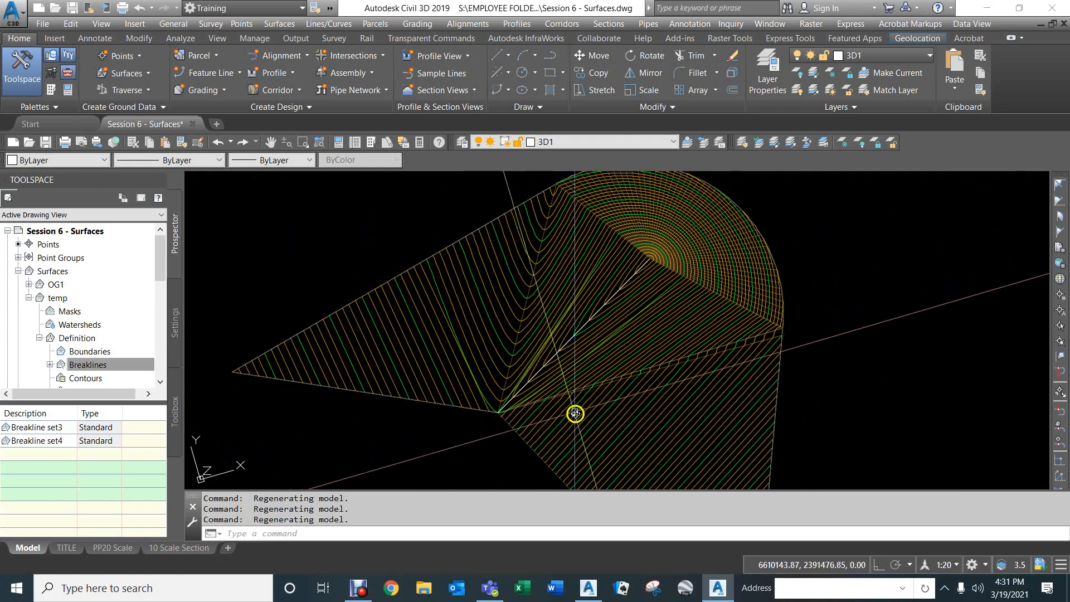
shift+middle_drag(575, 413, 528, 328)
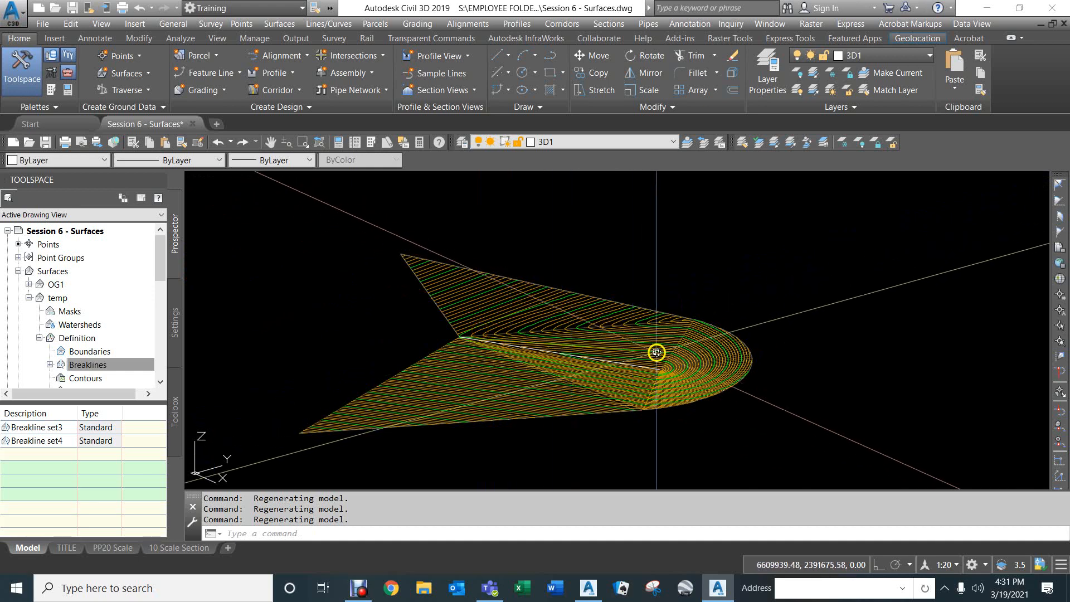
shift+middle_drag(653, 353, 624, 304)
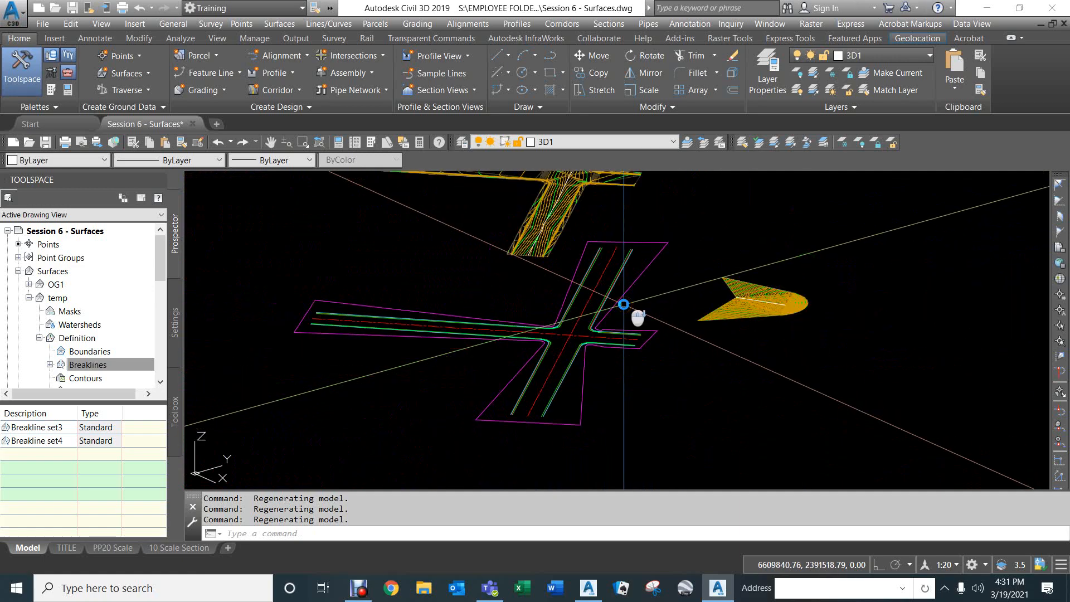
Step: Examine the OG1 intersection surface in 3D, including its contours and triangulation along the northern road leg
shift+middle_drag(593, 226, 548, 267)
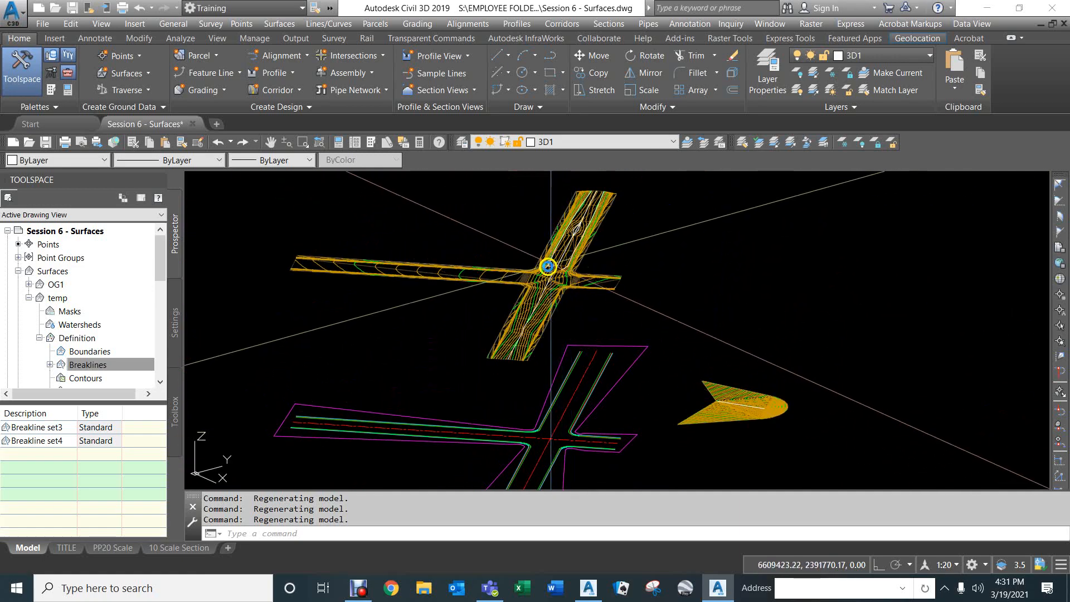
scroll(565, 229, up, 5)
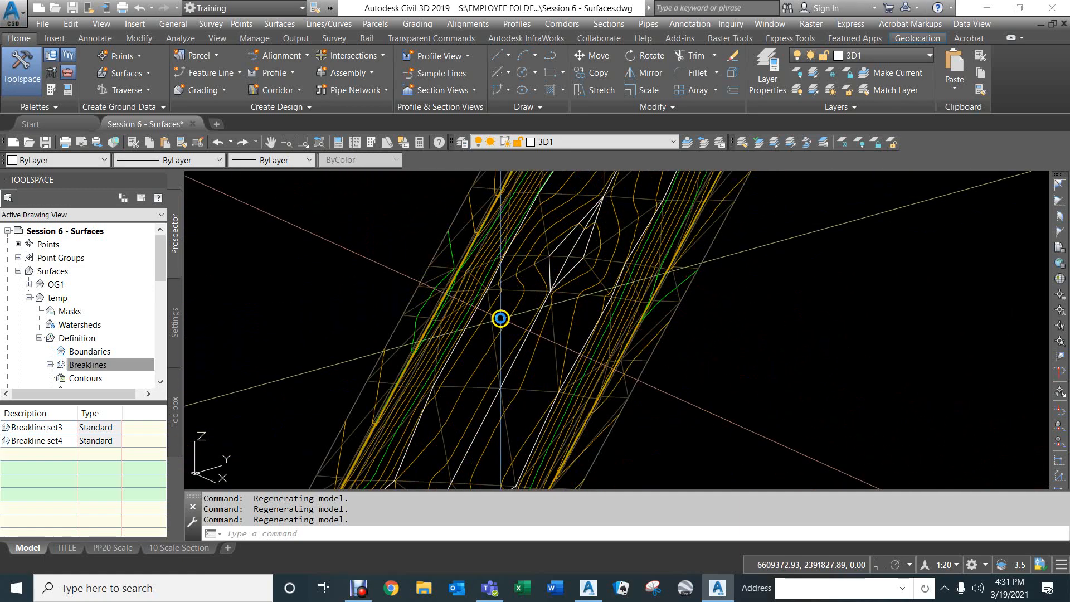
shift+middle_drag(501, 318, 526, 296)
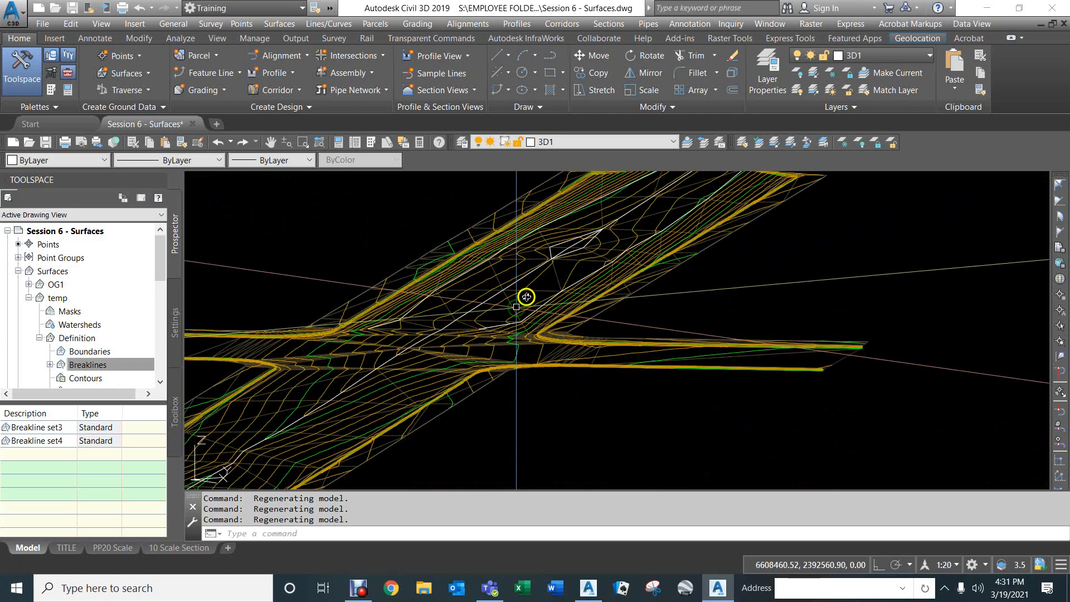
scroll(533, 244, up, 3)
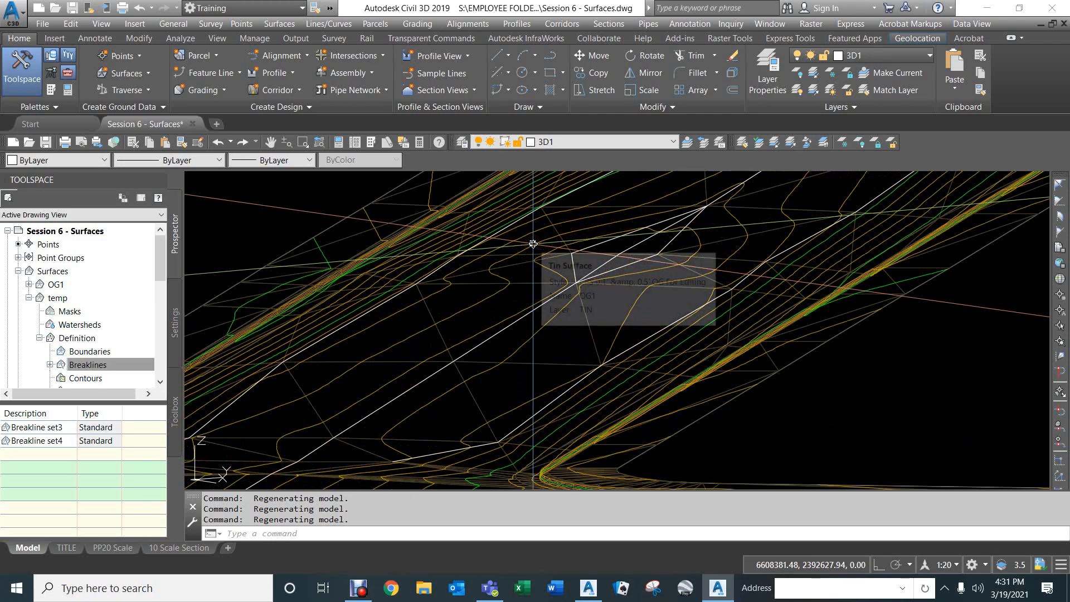
scroll(328, 271, up, 4)
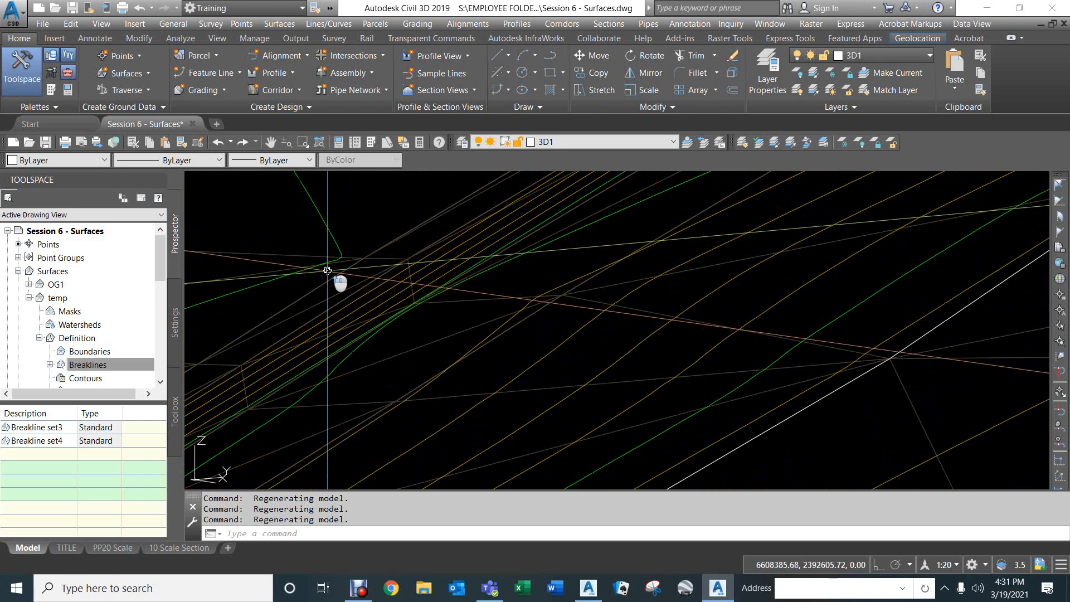
shift+middle_drag(328, 270, 424, 295)
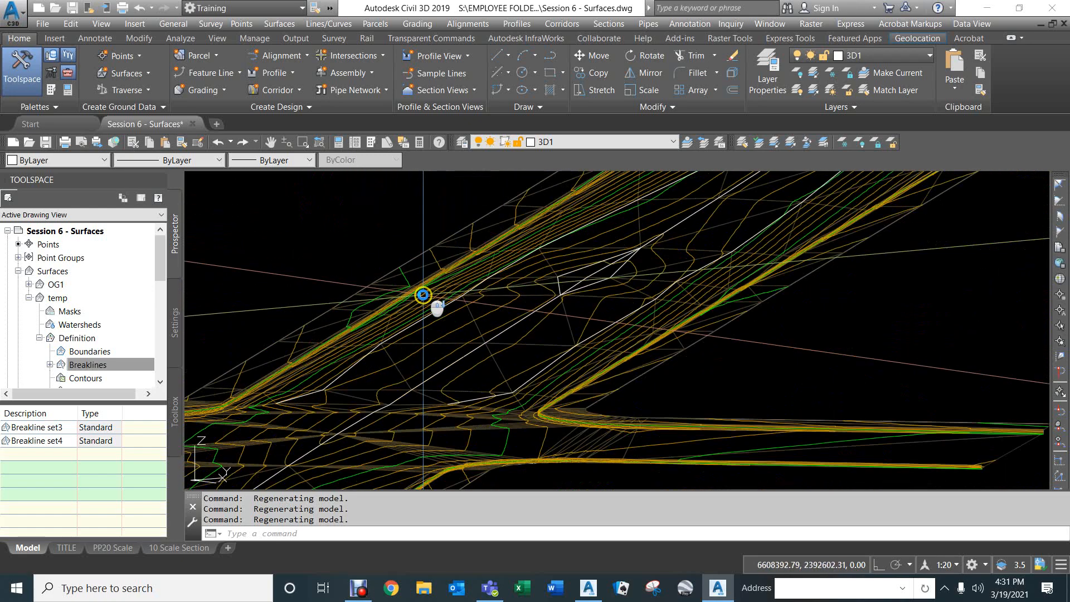
scroll(423, 294, down, 1)
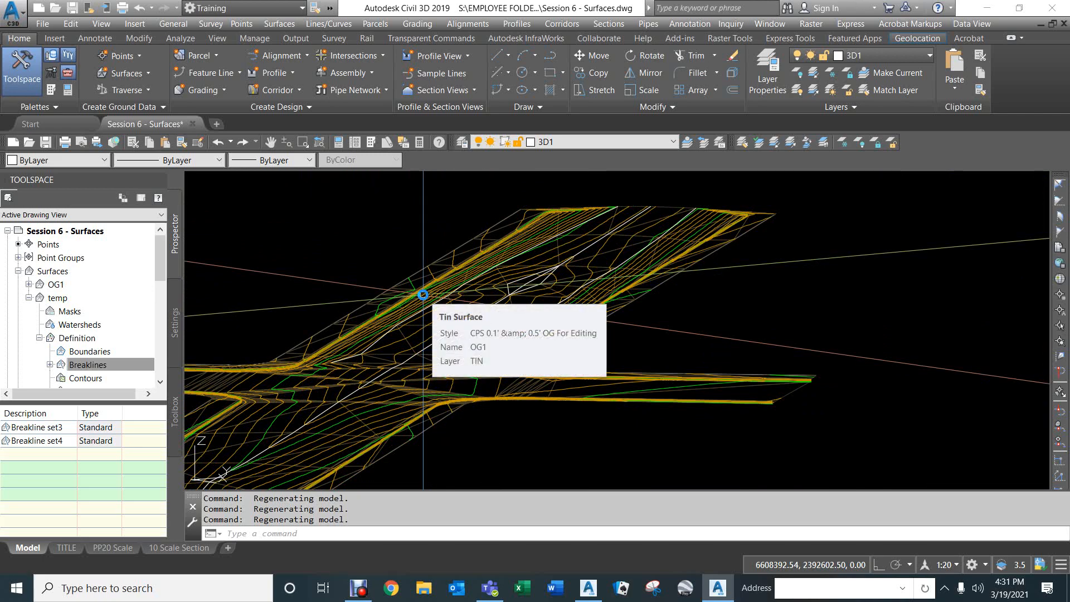
Step: Restore the plan view of the drawing using the current UCS
text(plan)
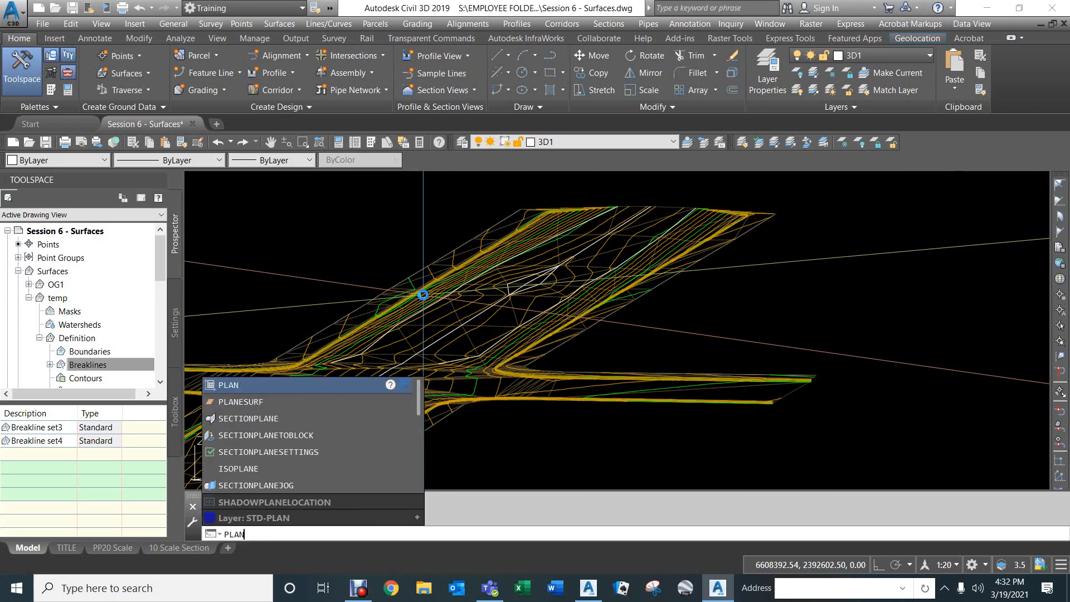
key(Return)
key(Return)
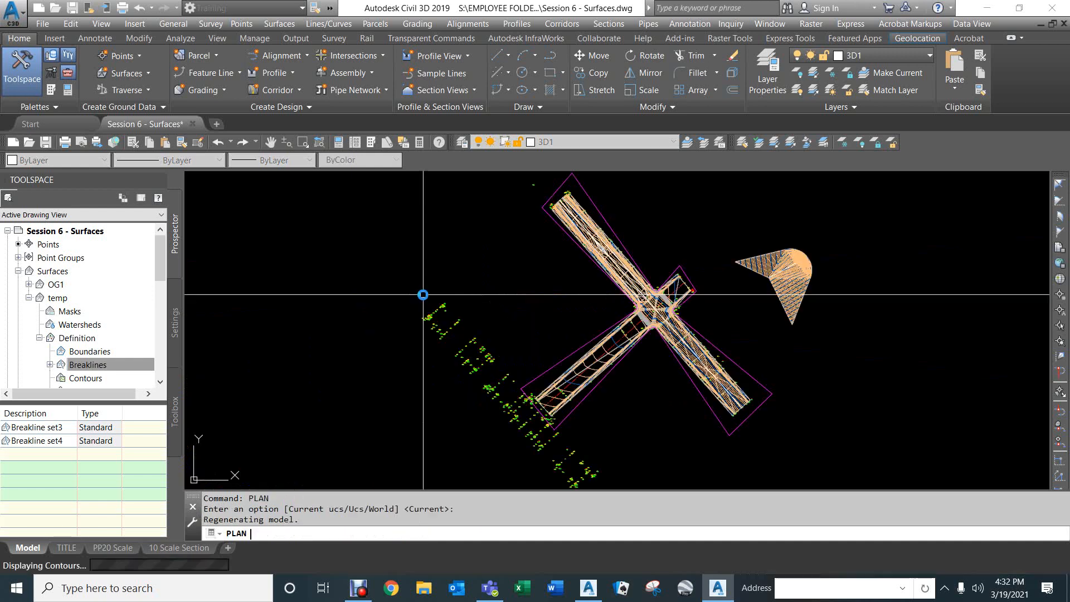